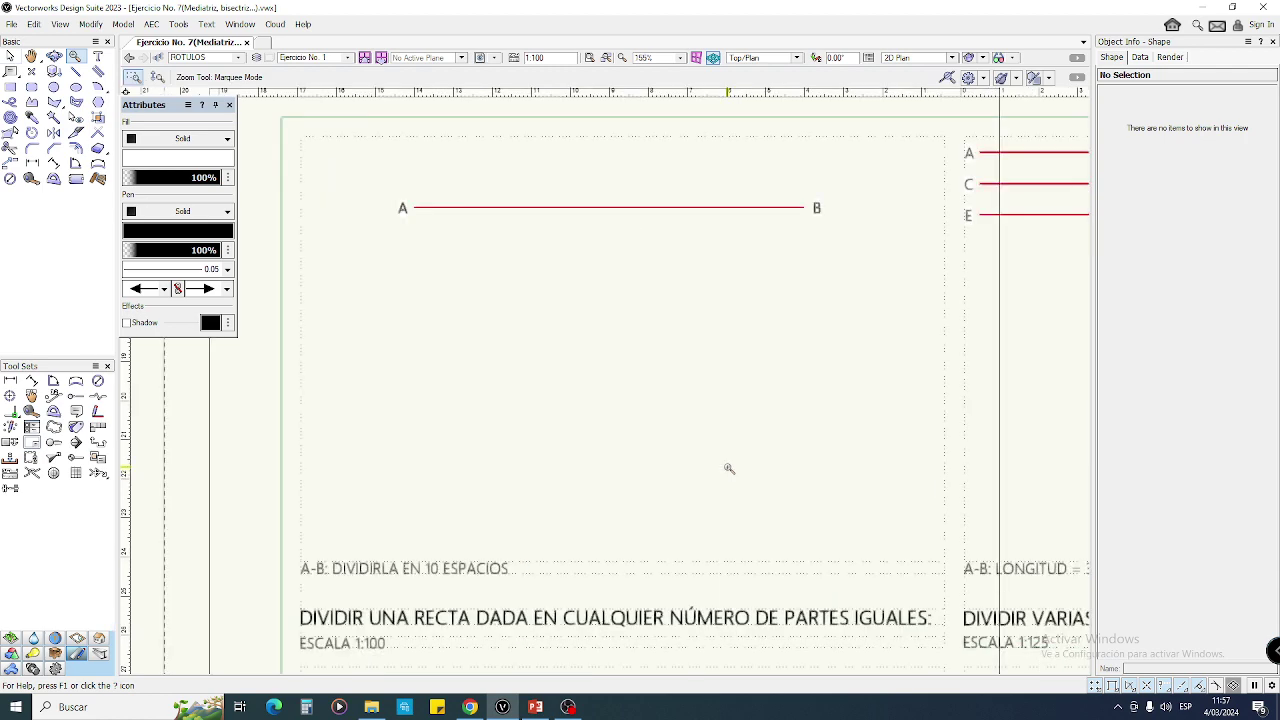
- Switch to PowerPoint, review the slide on dividing a line into any number of equal parts, and return to Vectorworks
{"action": "key", "text": "h"}
{"action": "left_click_drag", "start_coordinate": [714, 351], "coordinate": [712, 324]}
{"action": "key", "text": "x"}
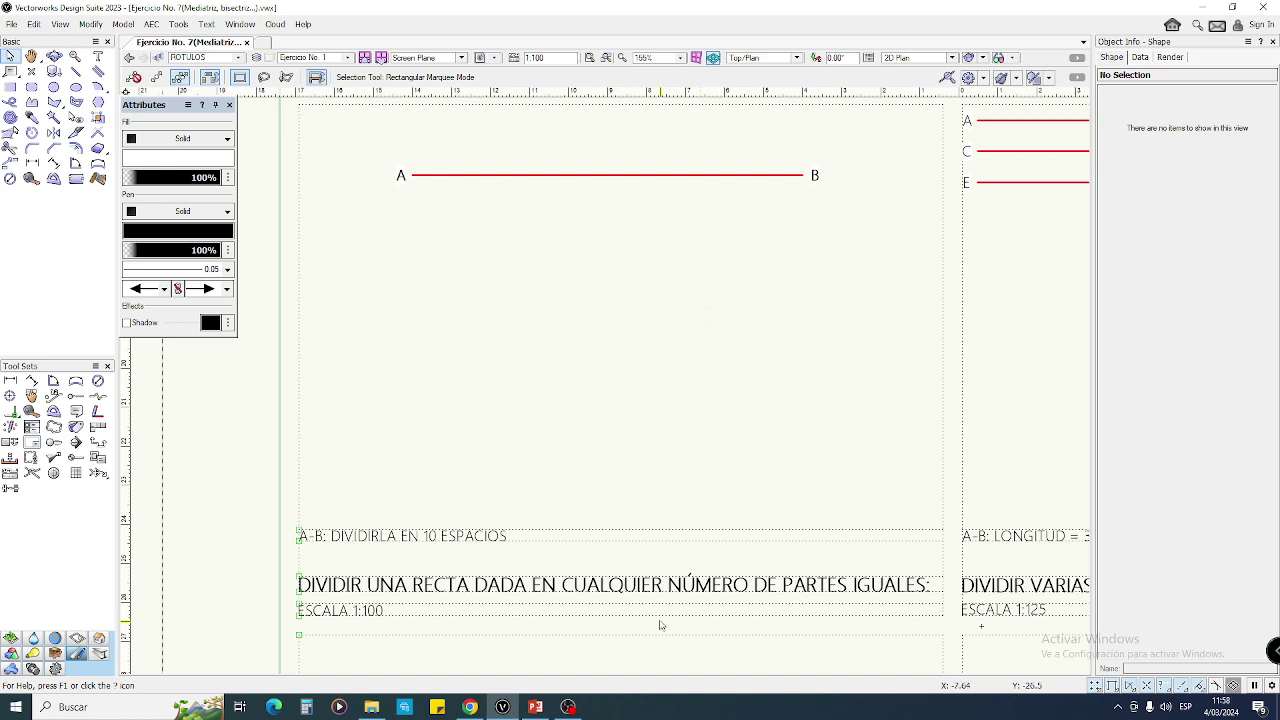
{"action": "left_click", "coordinate": [535, 707]}
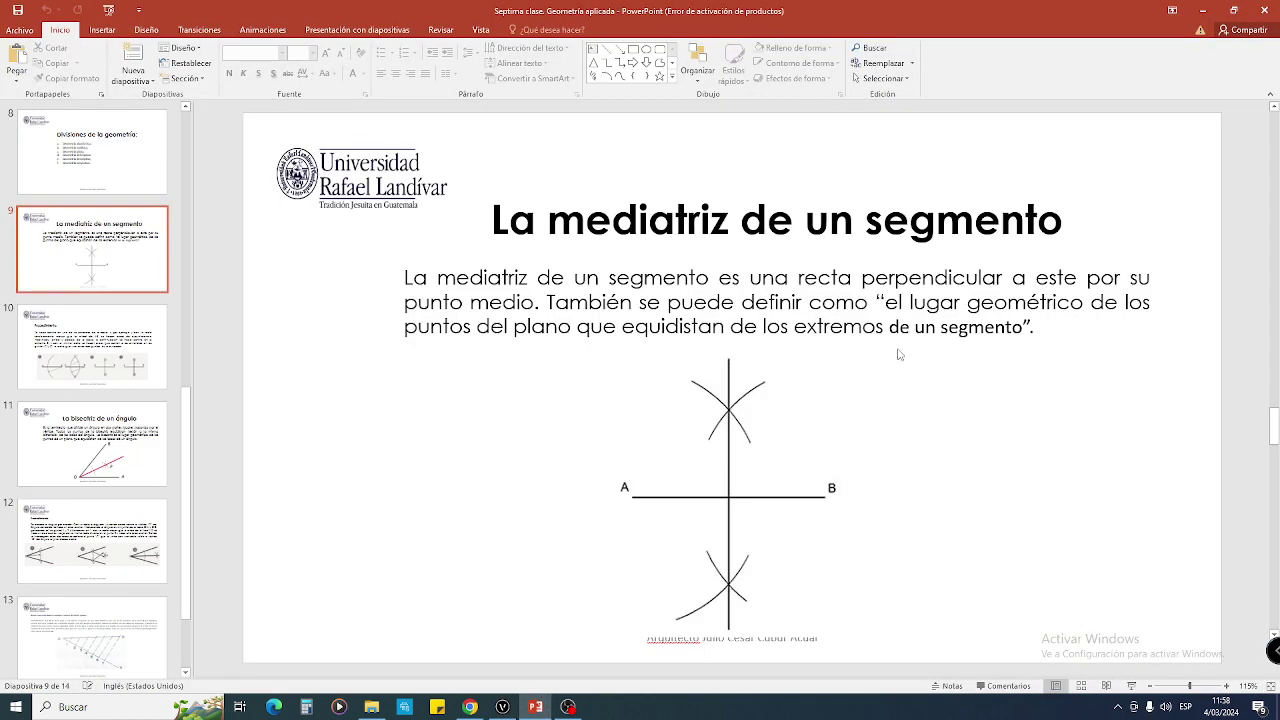
{"action": "scroll", "coordinate": [986, 398], "scroll_direction": "down", "scroll_amount": 2}
{"action": "scroll", "coordinate": [986, 392], "scroll_direction": "down", "scroll_amount": 2}
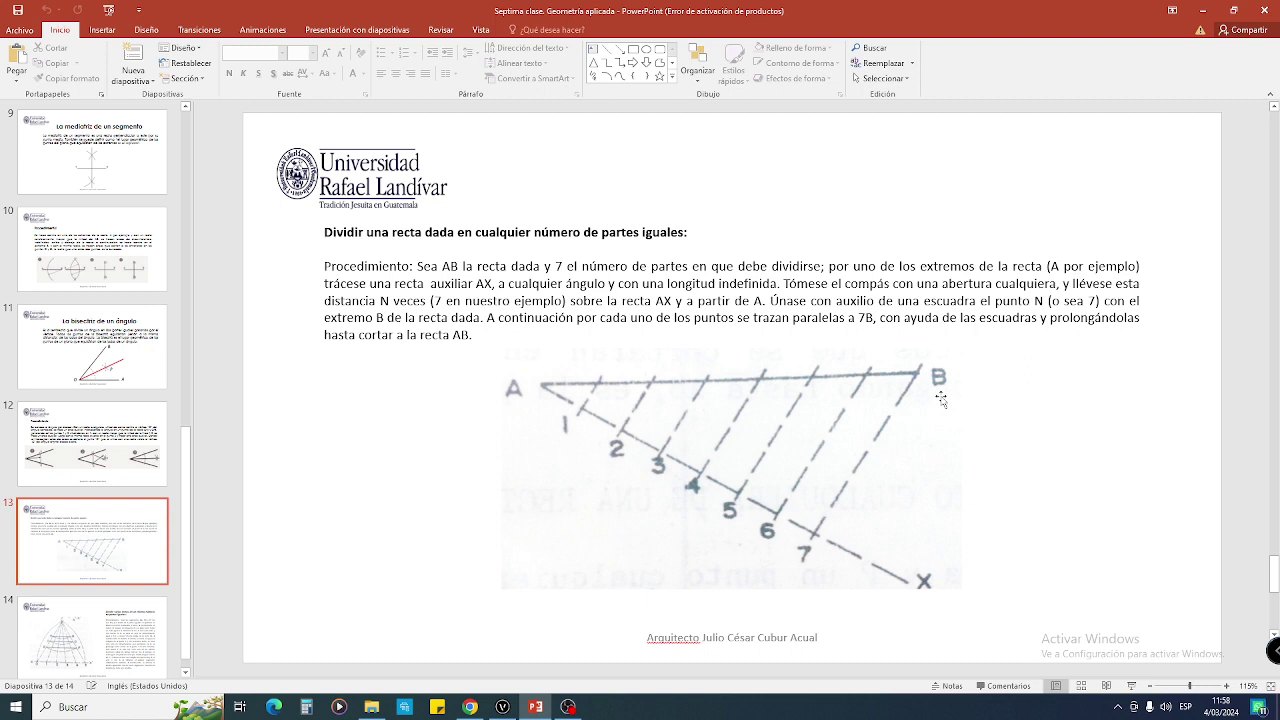
{"action": "left_click", "coordinate": [502, 707]}
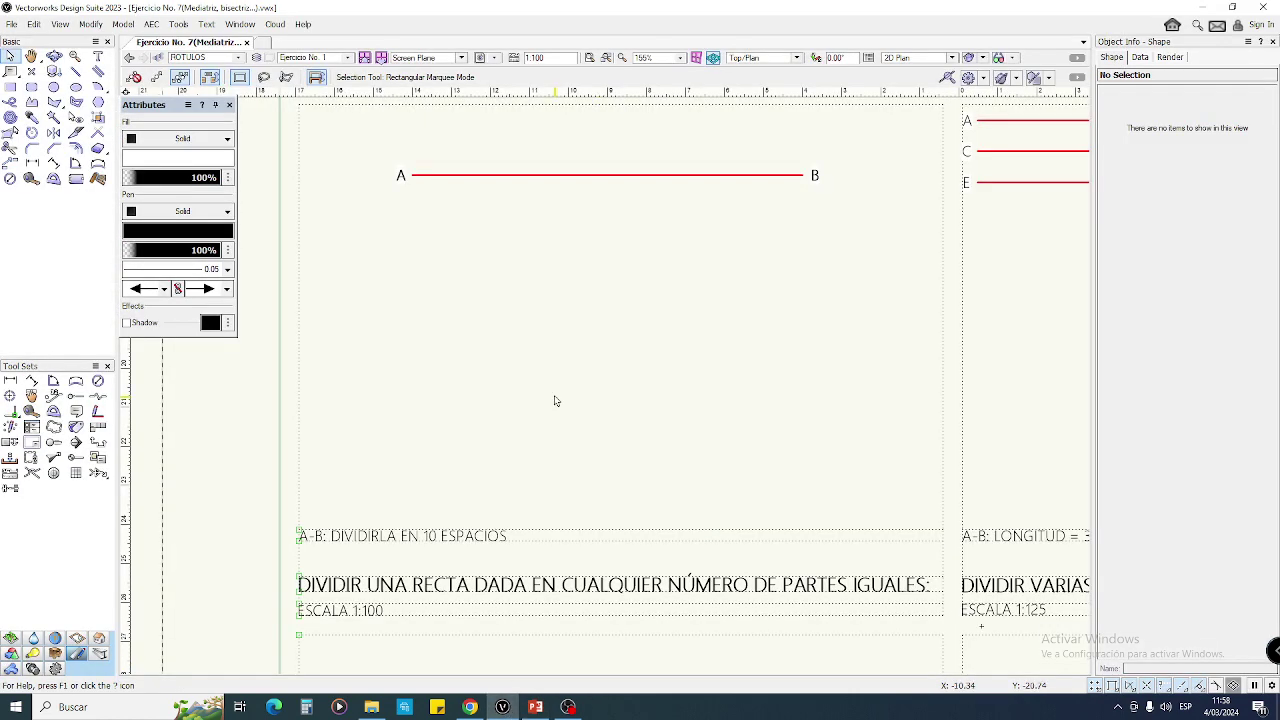
- Examine the ESCALA 1:100 text and the properties of the red line AB in the first exercise
{"action": "middle_click_drag", "start_coordinate": [533, 319], "coordinate": [534, 330]}
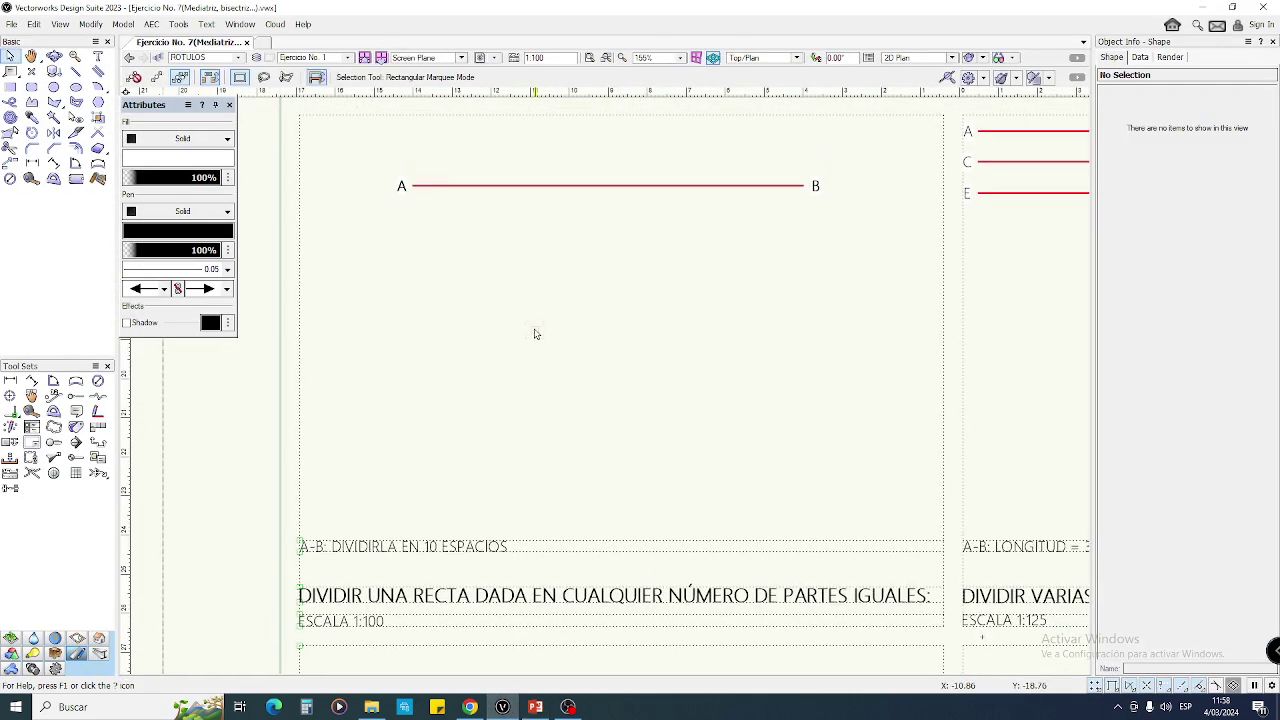
{"action": "left_click_drag", "start_coordinate": [237, 525], "coordinate": [480, 463]}
{"action": "left_click", "coordinate": [360, 620]}
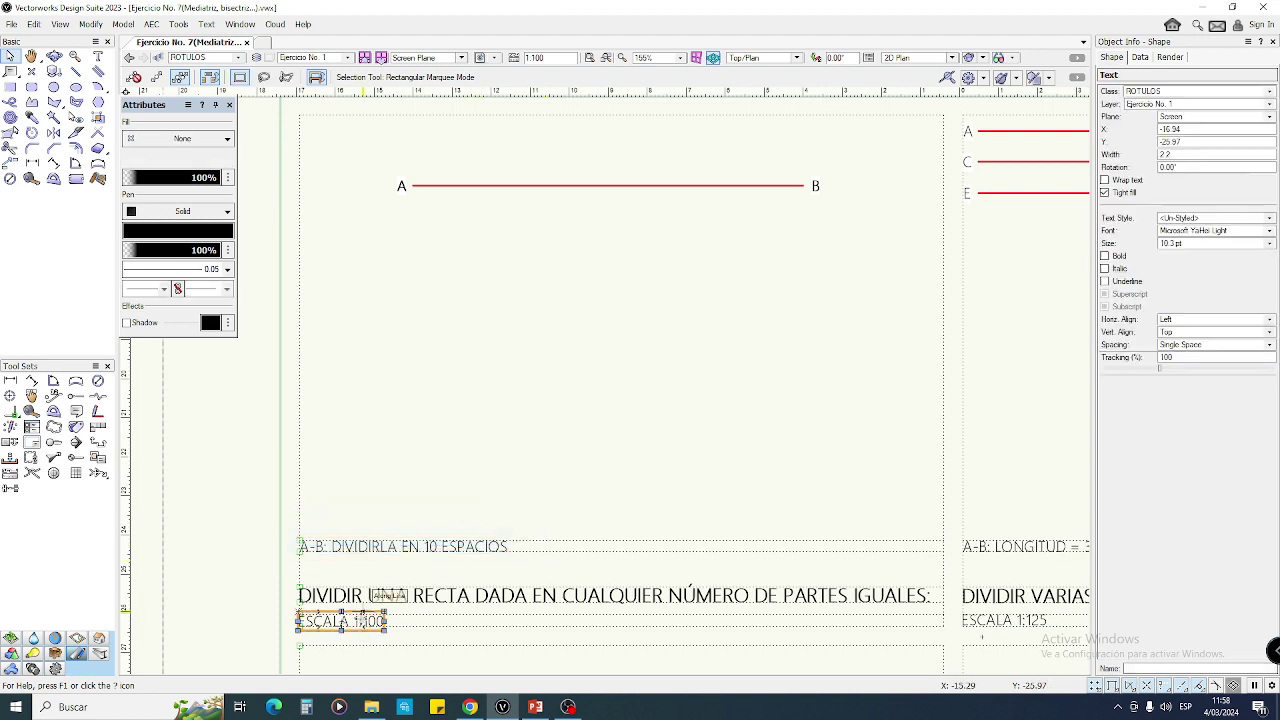
{"action": "left_click", "coordinate": [462, 431]}
{"action": "scroll", "coordinate": [460, 434], "scroll_direction": "up", "scroll_amount": 1}
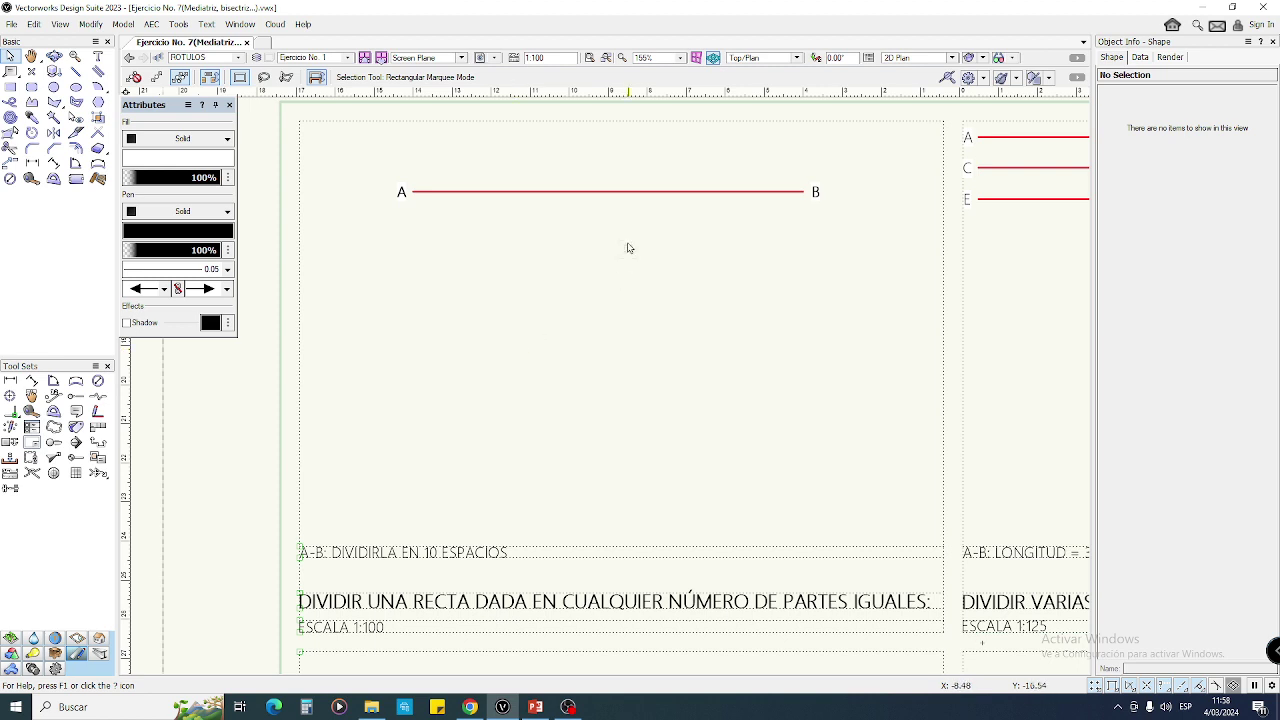
{"action": "left_click", "coordinate": [622, 191]}
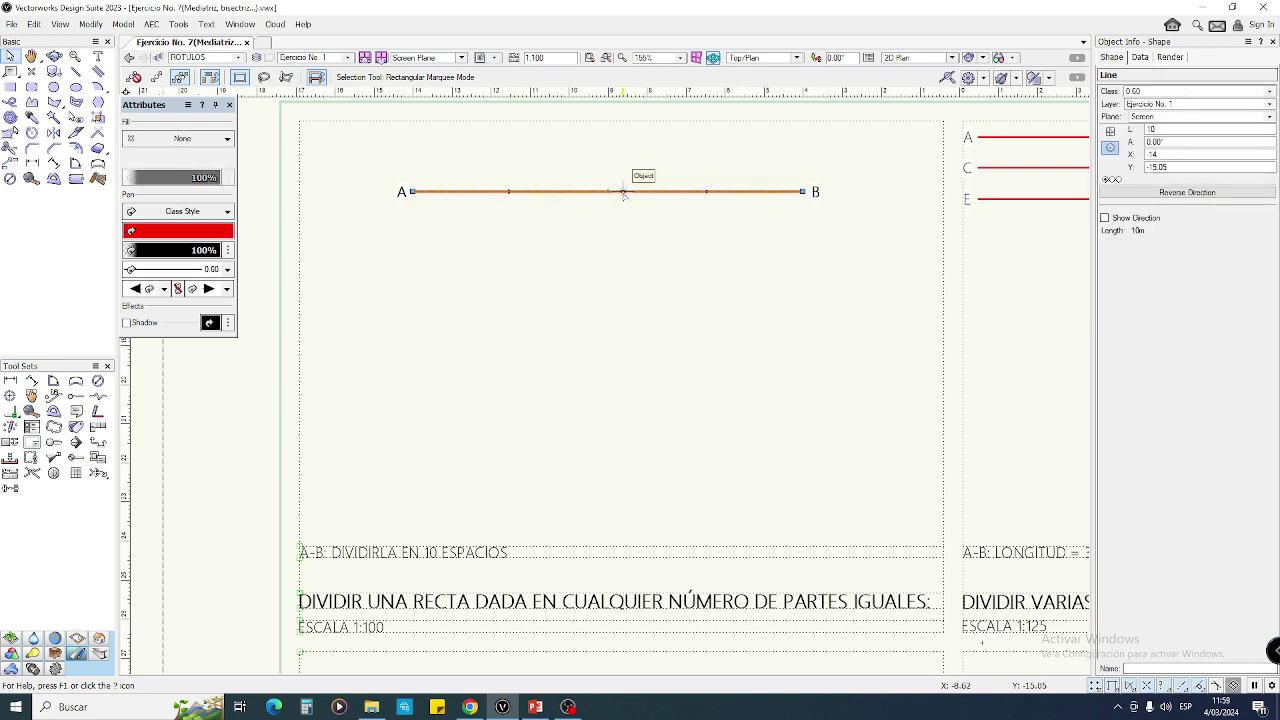
{"action": "left_click", "coordinate": [684, 267]}
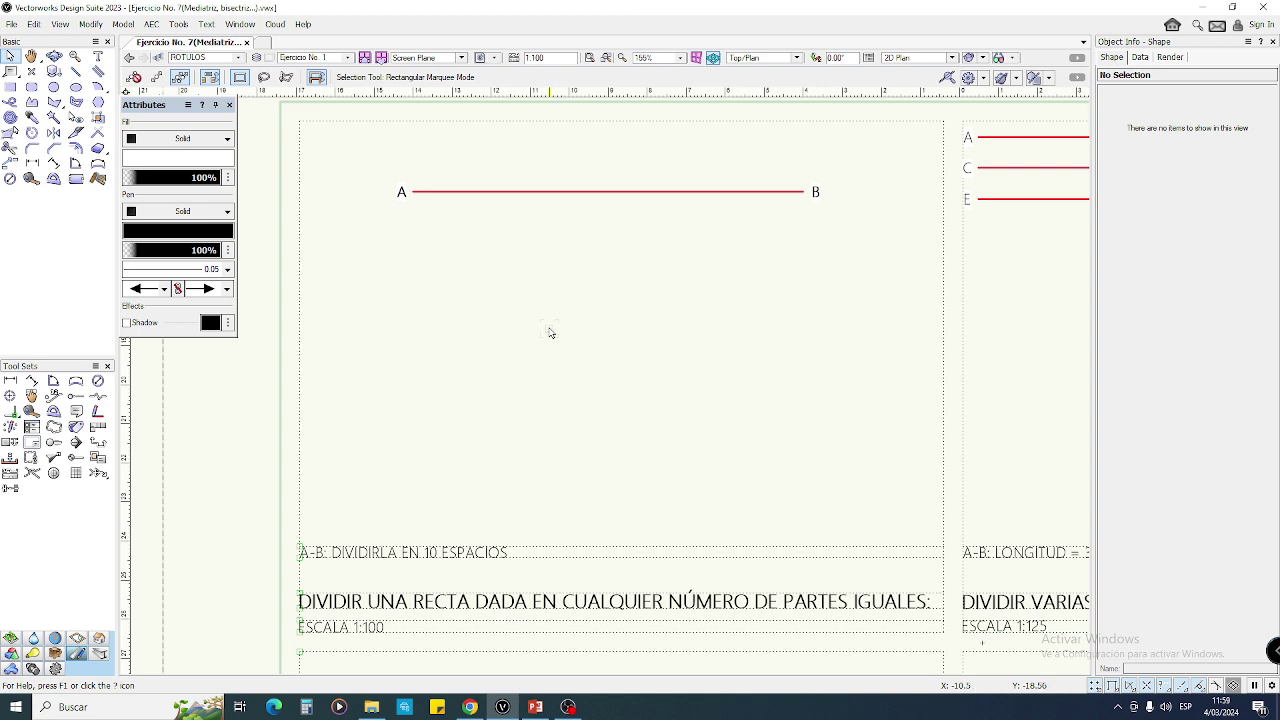
- Inspect the endpoint labels A and B individually and together with the red line between them
{"action": "left_click_drag", "start_coordinate": [375, 175], "coordinate": [433, 229]}
{"action": "left_click", "coordinate": [650, 280]}
{"action": "left_click_drag", "start_coordinate": [796, 148], "coordinate": [868, 263]}
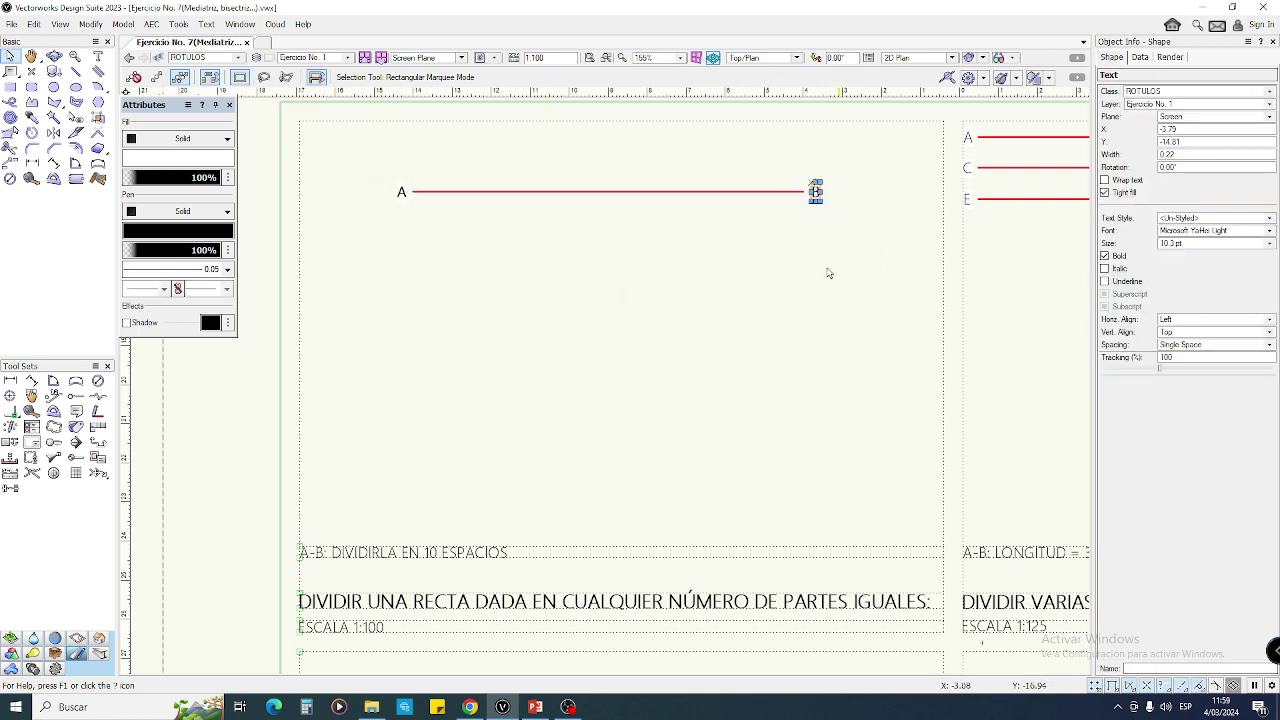
{"action": "left_click_drag", "start_coordinate": [368, 147], "coordinate": [452, 258]}
{"action": "left_click", "coordinate": [506, 279]}
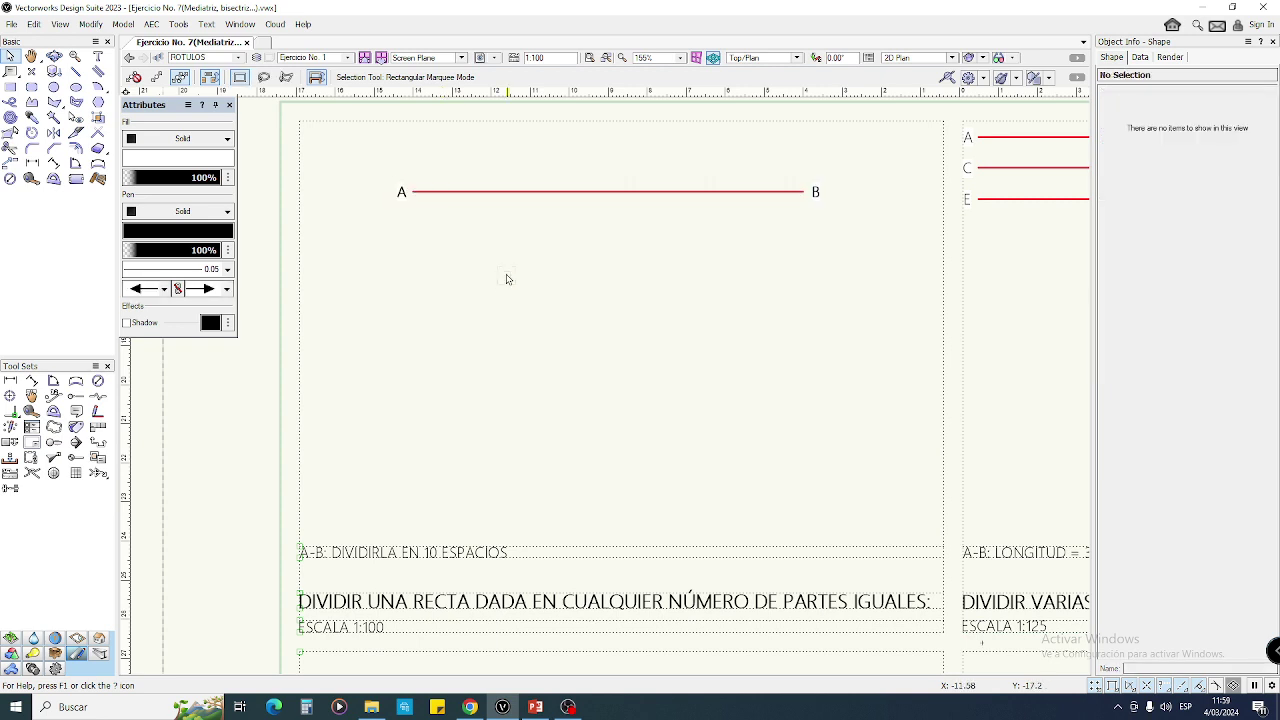
{"action": "left_click_drag", "start_coordinate": [375, 159], "coordinate": [443, 232]}
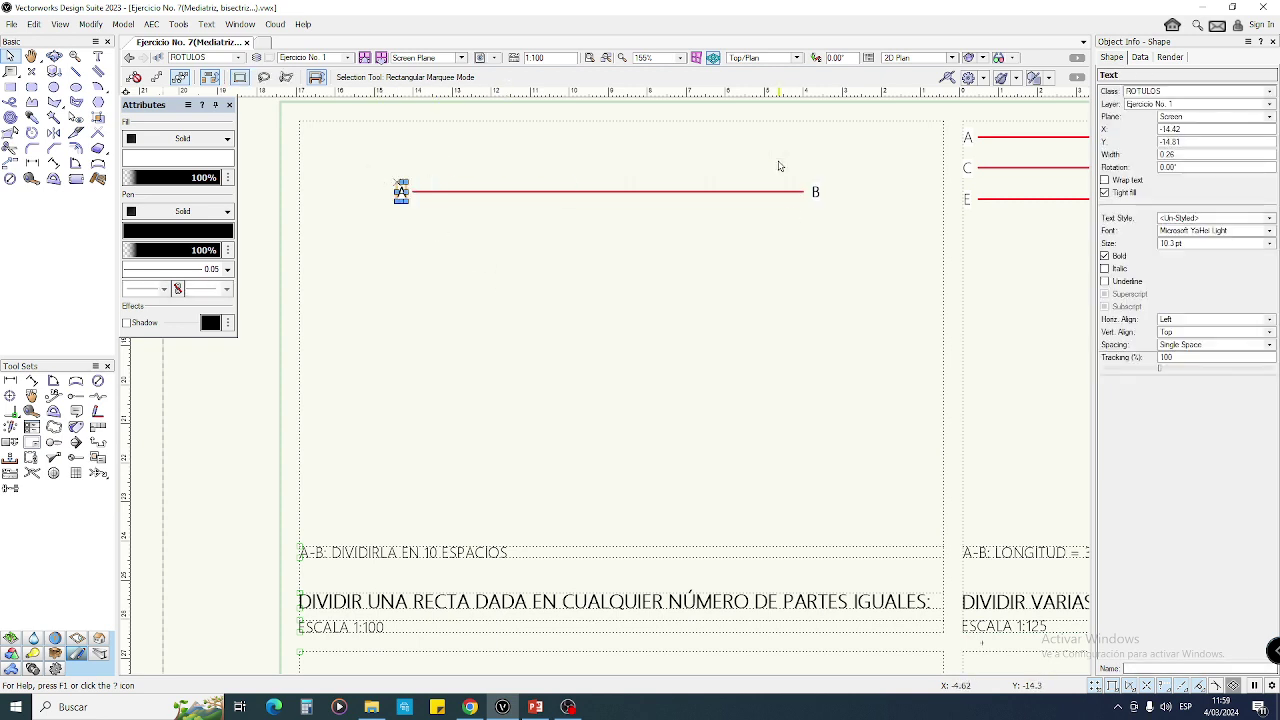
{"action": "left_click_drag", "start_coordinate": [778, 161], "coordinate": [861, 253]}
{"action": "left_click", "coordinate": [835, 299]}
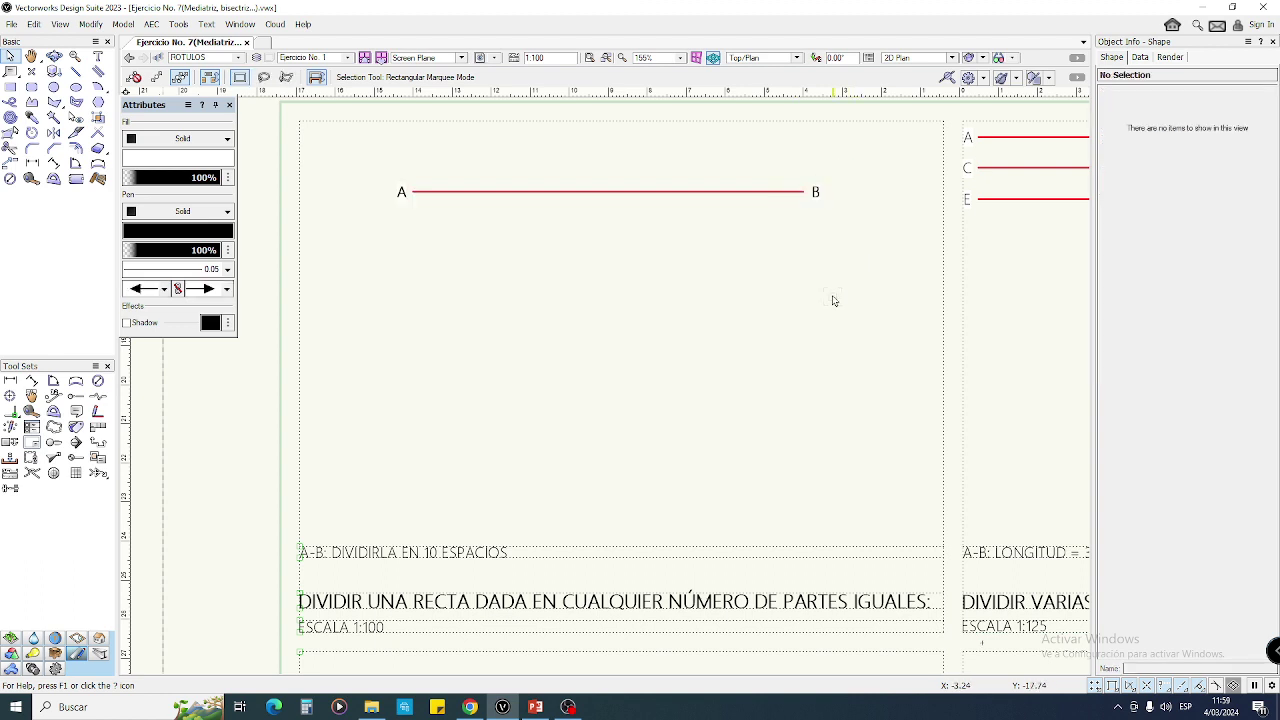
{"action": "left_click_drag", "start_coordinate": [384, 166], "coordinate": [430, 224]}
{"action": "left_click_drag", "start_coordinate": [804, 168], "coordinate": [846, 217], "text": "shift"}
{"action": "left_click", "coordinate": [846, 249]}
{"action": "left_click", "coordinate": [586, 192]}
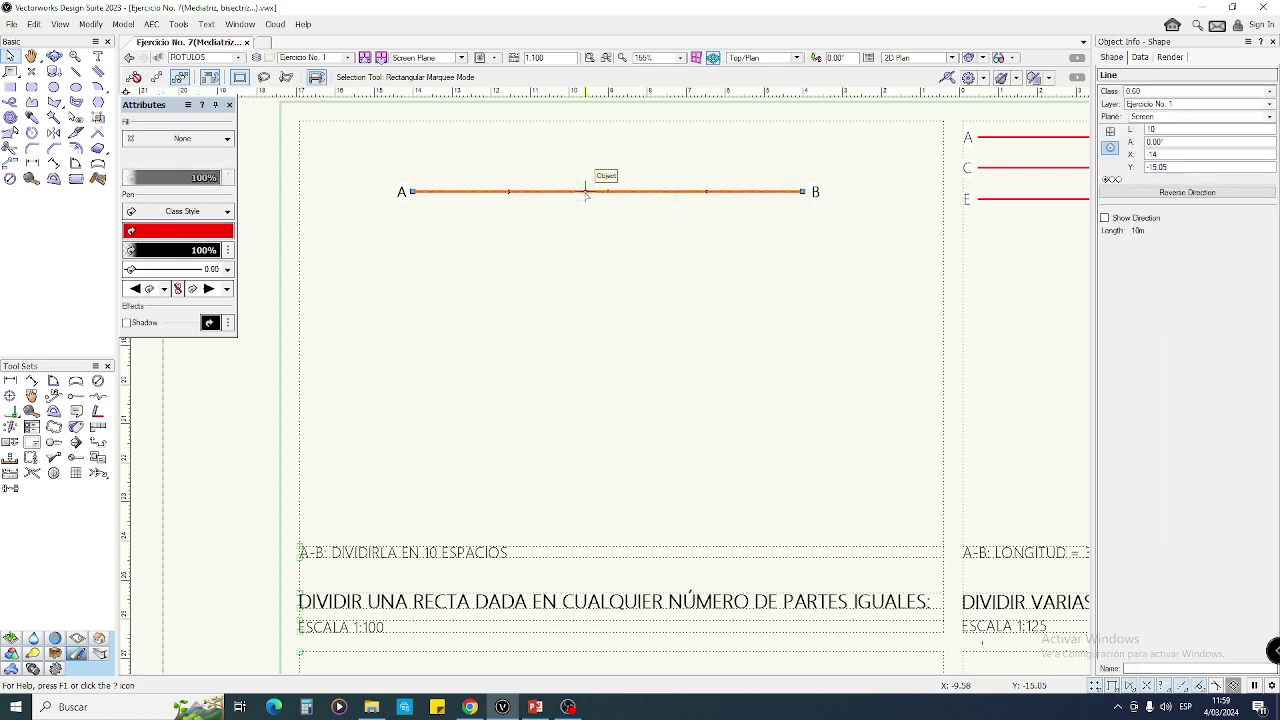
{"action": "left_click_drag", "start_coordinate": [403, 145], "coordinate": [813, 191]}
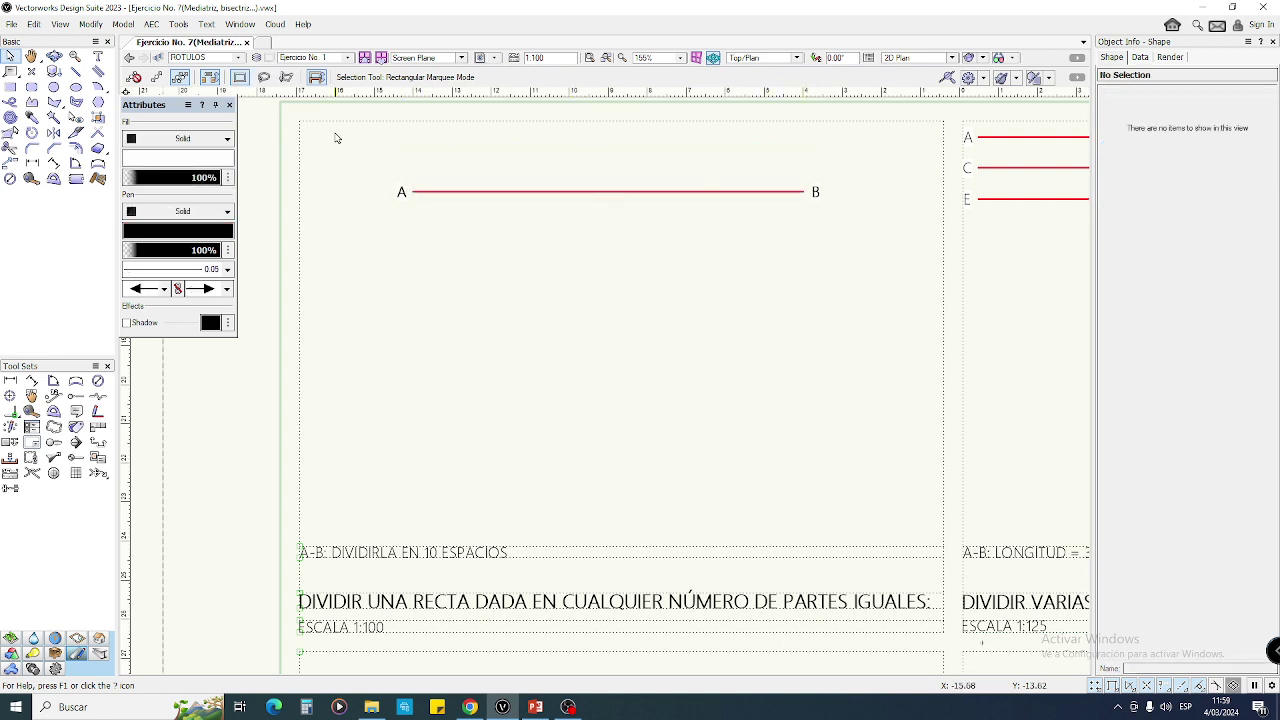
{"action": "left_click_drag", "start_coordinate": [368, 147], "coordinate": [910, 272]}
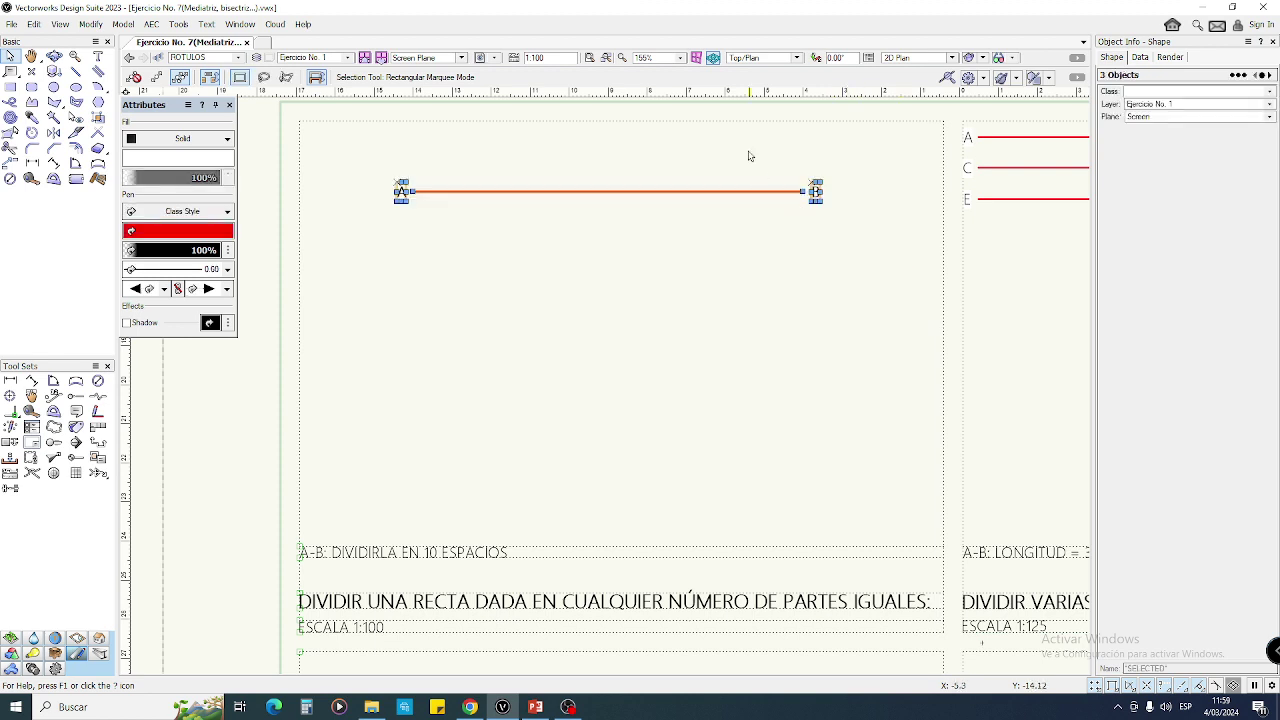
{"action": "left_click_drag", "start_coordinate": [752, 133], "coordinate": [788, 195]}
{"action": "left_click_drag", "start_coordinate": [298, 168], "coordinate": [397, 207]}
{"action": "left_click_drag", "start_coordinate": [832, 172], "coordinate": [956, 222]}
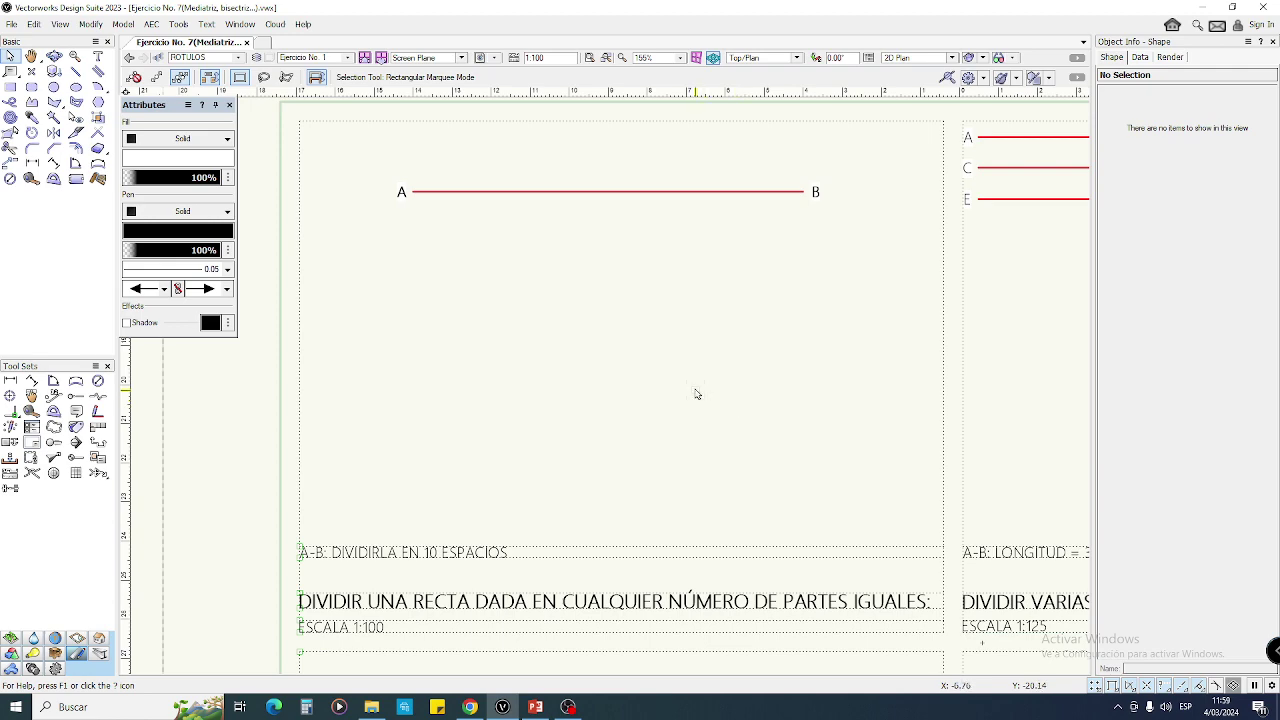
- Consult the PowerPoint procedure and draw an auxiliary line from endpoint A, about 12.43 m long at about -31.68°
{"action": "left_click", "coordinate": [535, 707]}
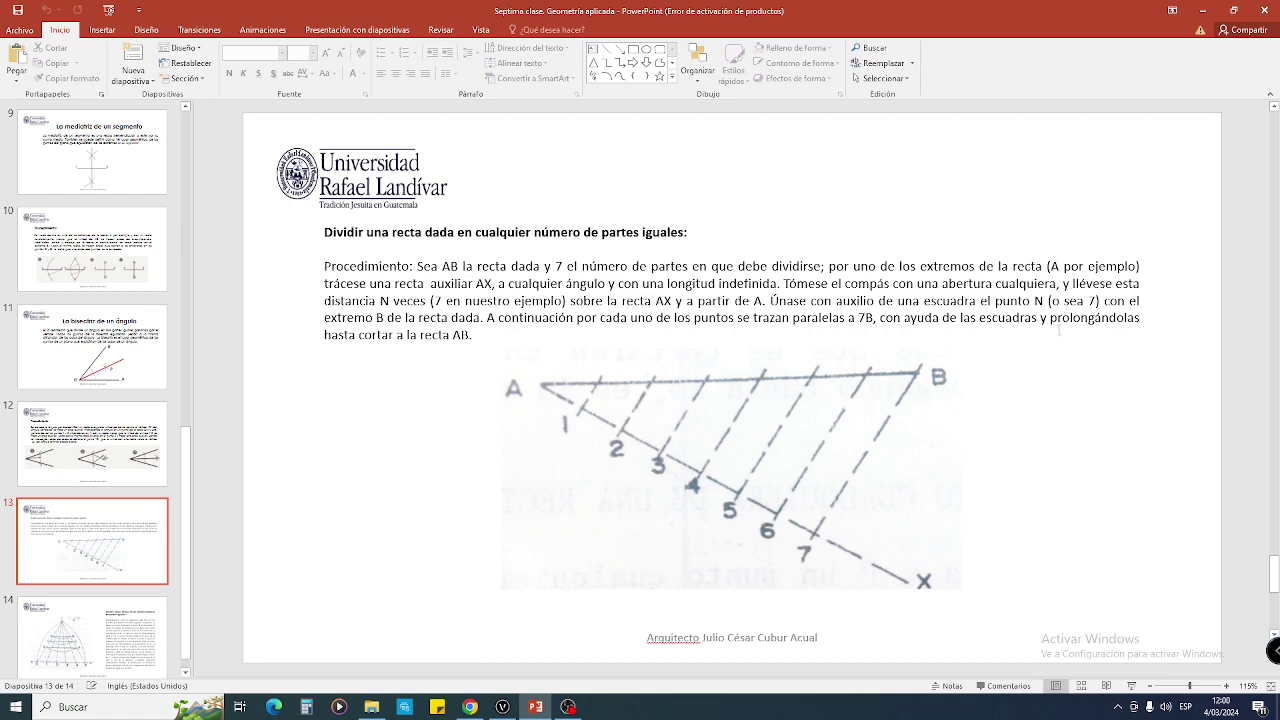
{"action": "left_click", "coordinate": [505, 708]}
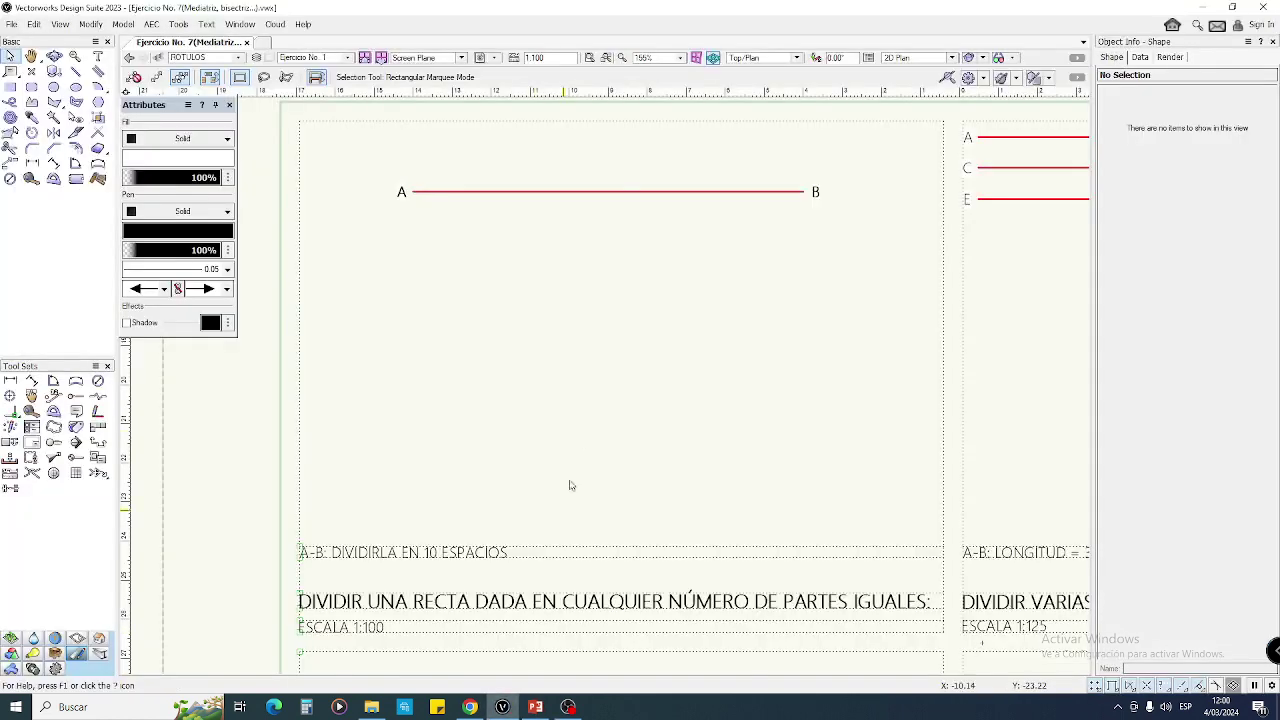
{"action": "key", "text": "2"}
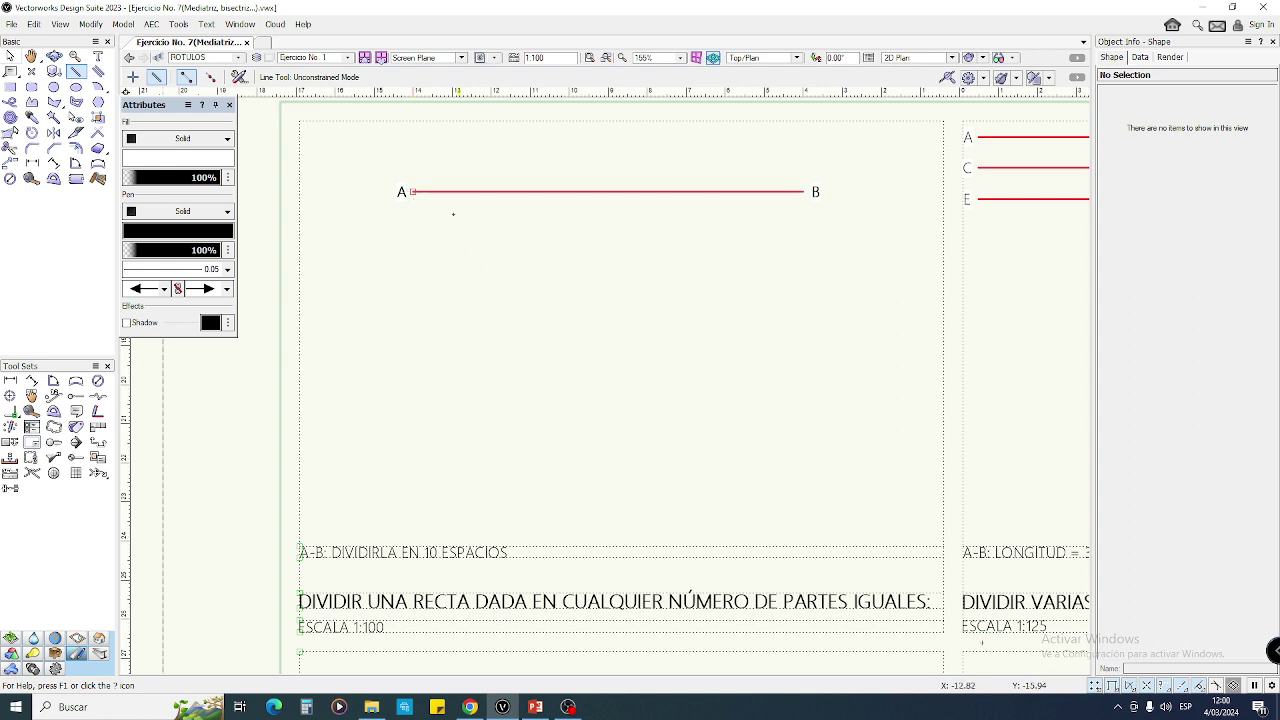
{"action": "left_click", "coordinate": [412, 191]}
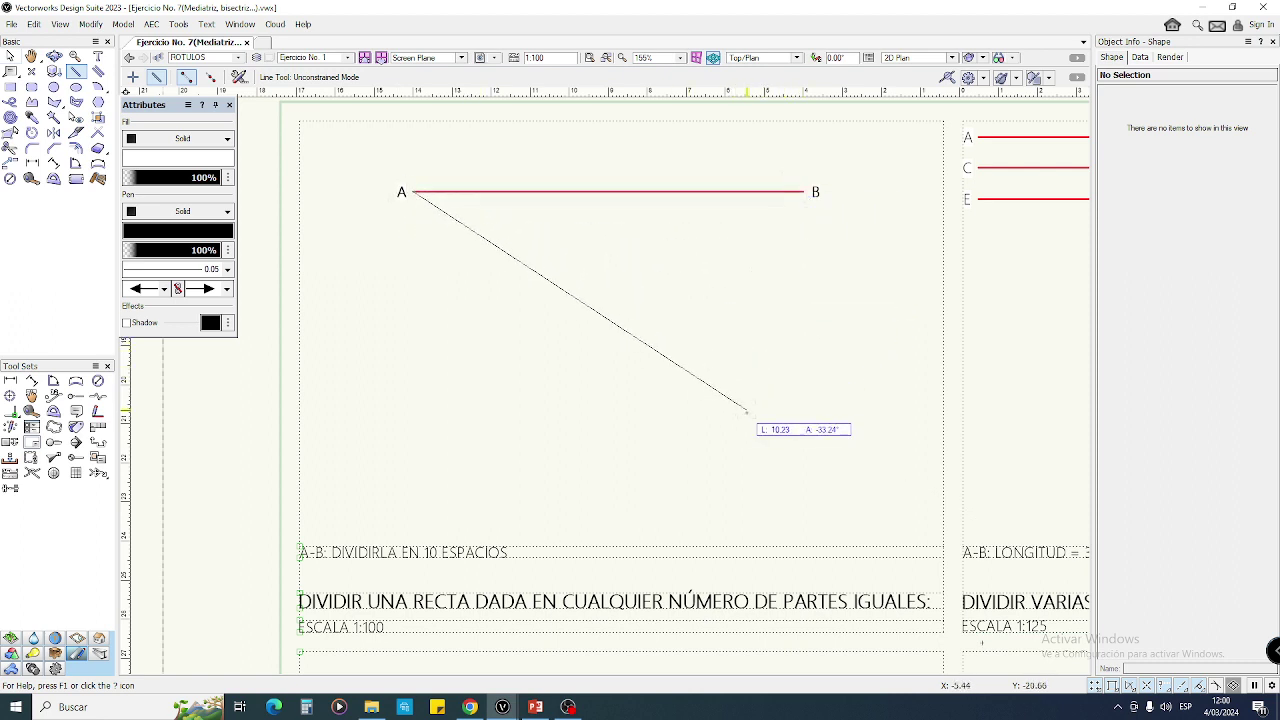
{"action": "left_click", "coordinate": [825, 446]}
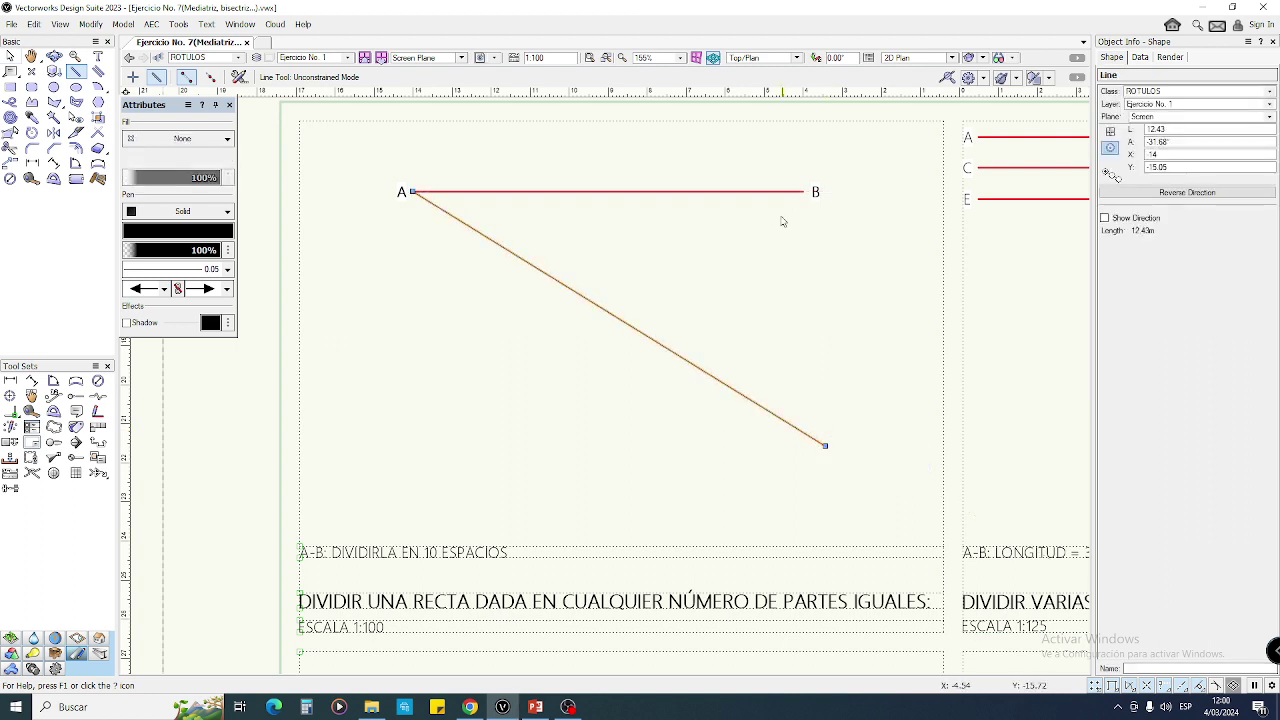
{"action": "key", "text": "x"}
{"action": "key", "text": "x"}
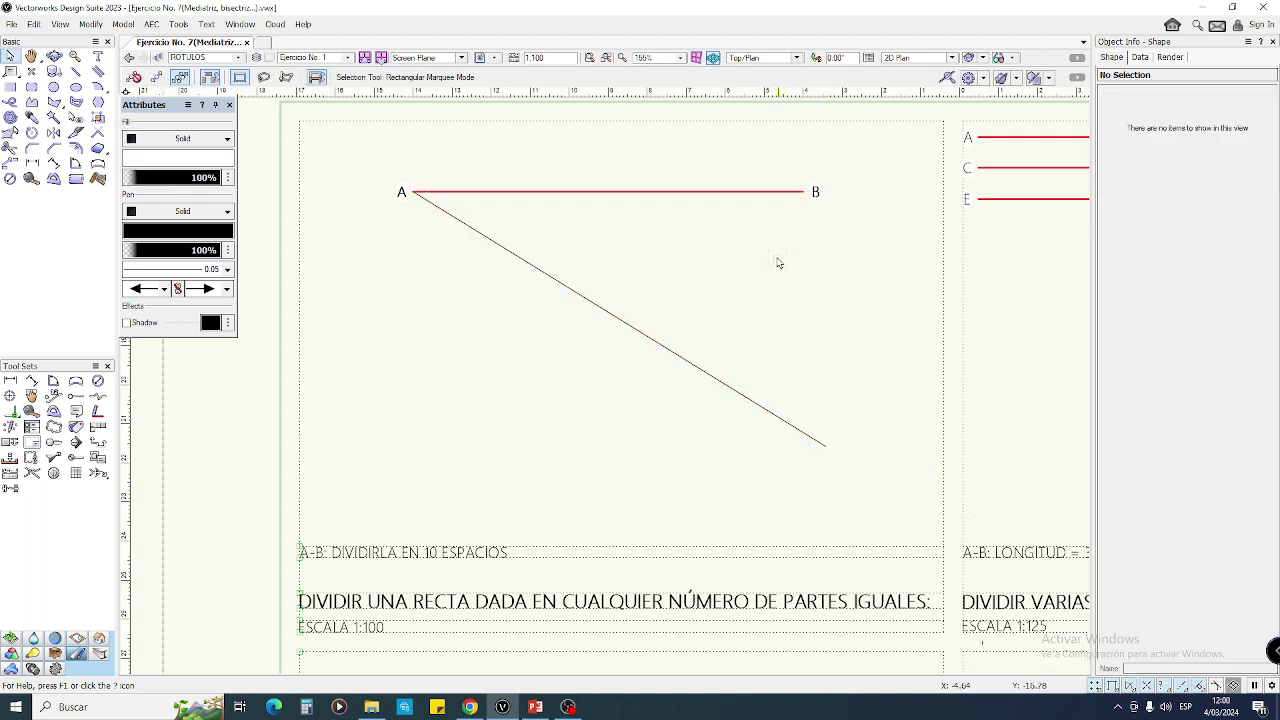
- Assign the auxiliary line from A to a class that displays it as a dashed line
{"action": "left_click", "coordinate": [723, 381]}
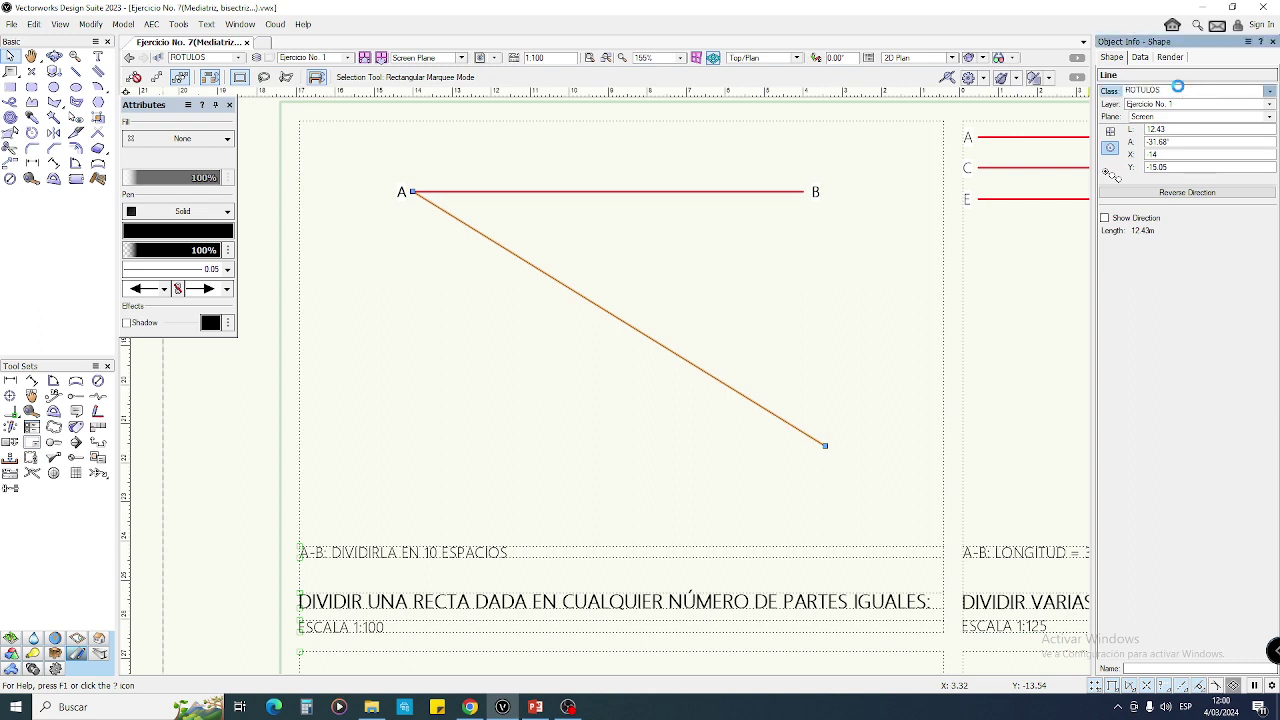
{"action": "left_click", "coordinate": [1182, 92]}
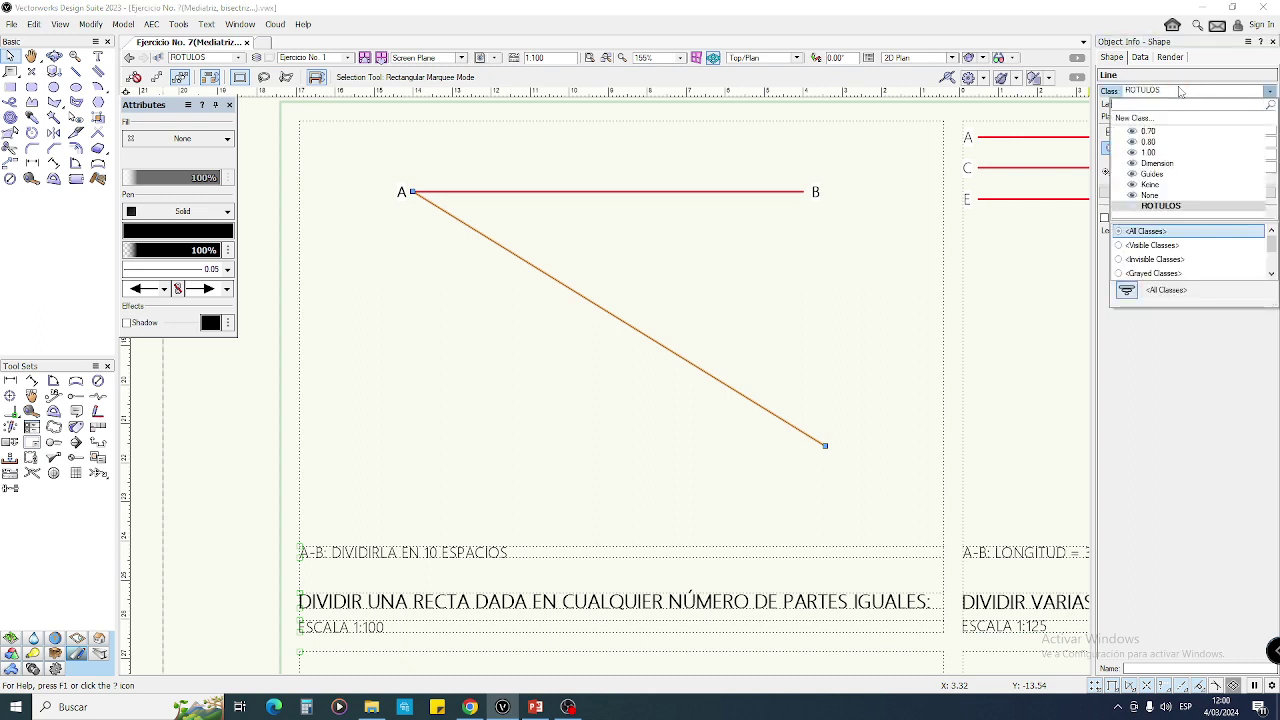
{"action": "left_click", "coordinate": [1215, 175]}
{"action": "left_click", "coordinate": [650, 386]}
{"action": "left_click", "coordinate": [810, 345]}
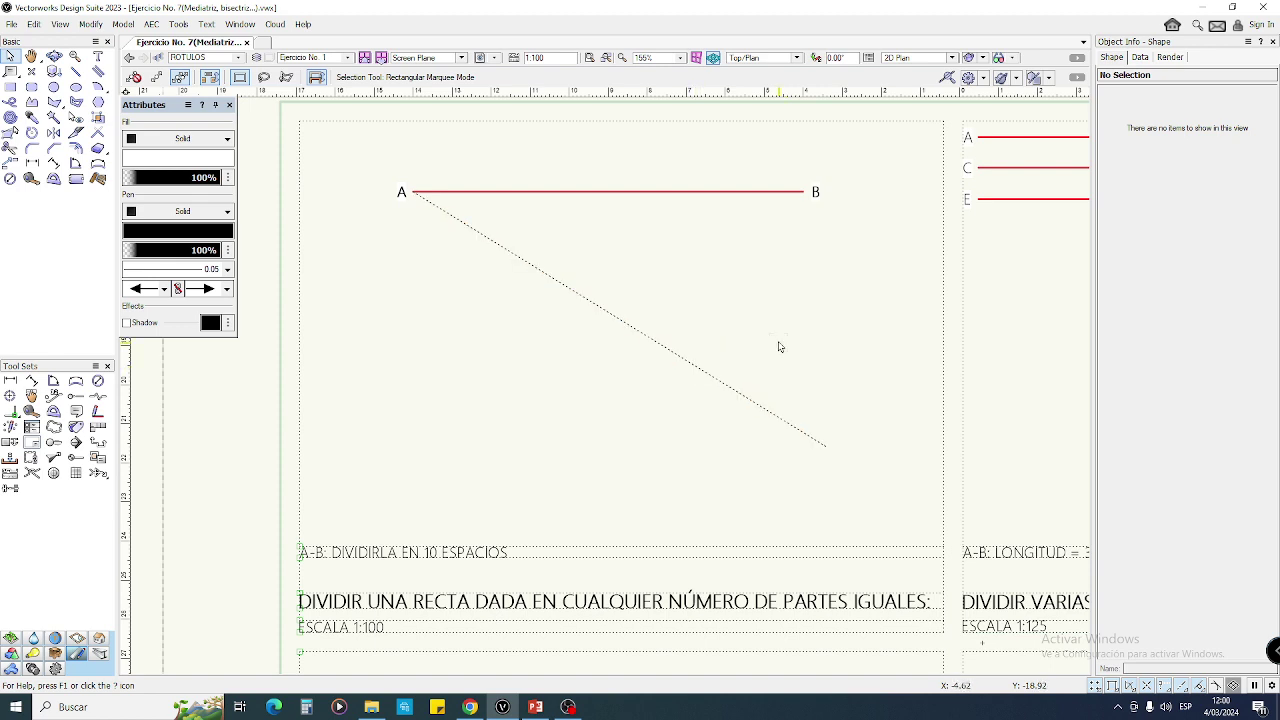
- Recheck the PowerPoint slide and draw an arc centred on A across the auxiliary line, with a radius of about 1.01 m
{"action": "left_click", "coordinate": [535, 707]}
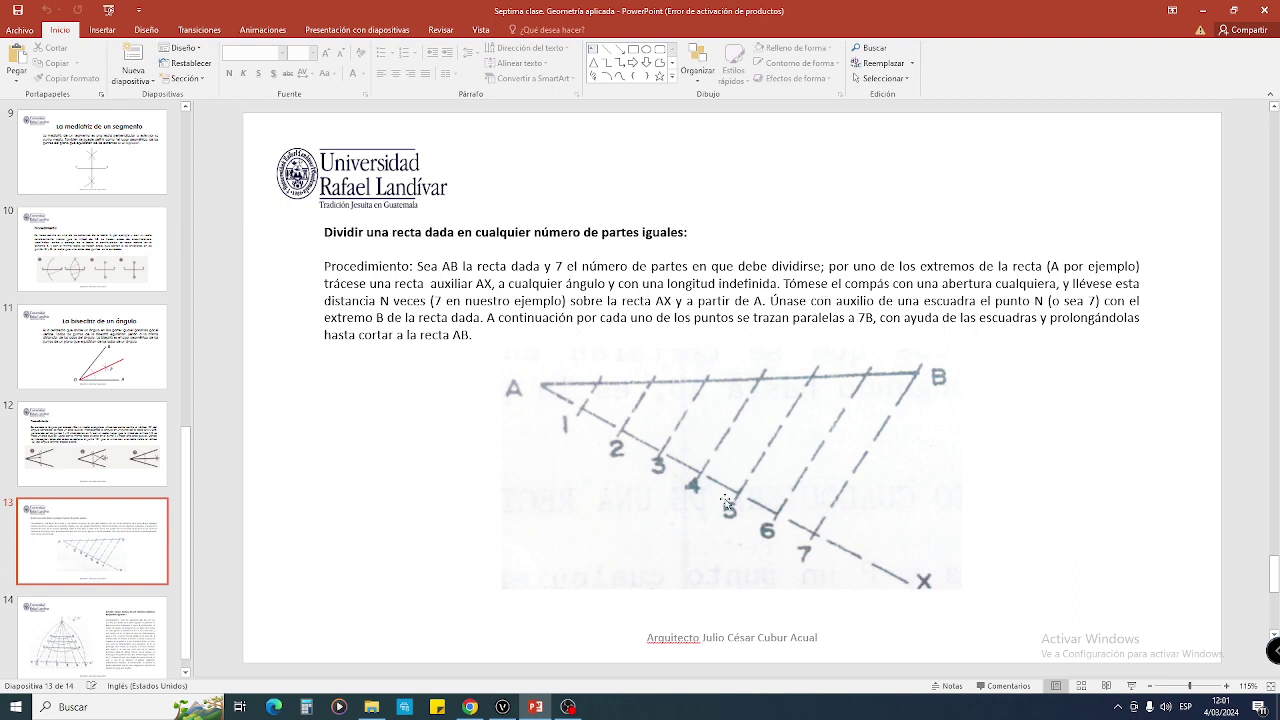
{"action": "left_click", "coordinate": [502, 707]}
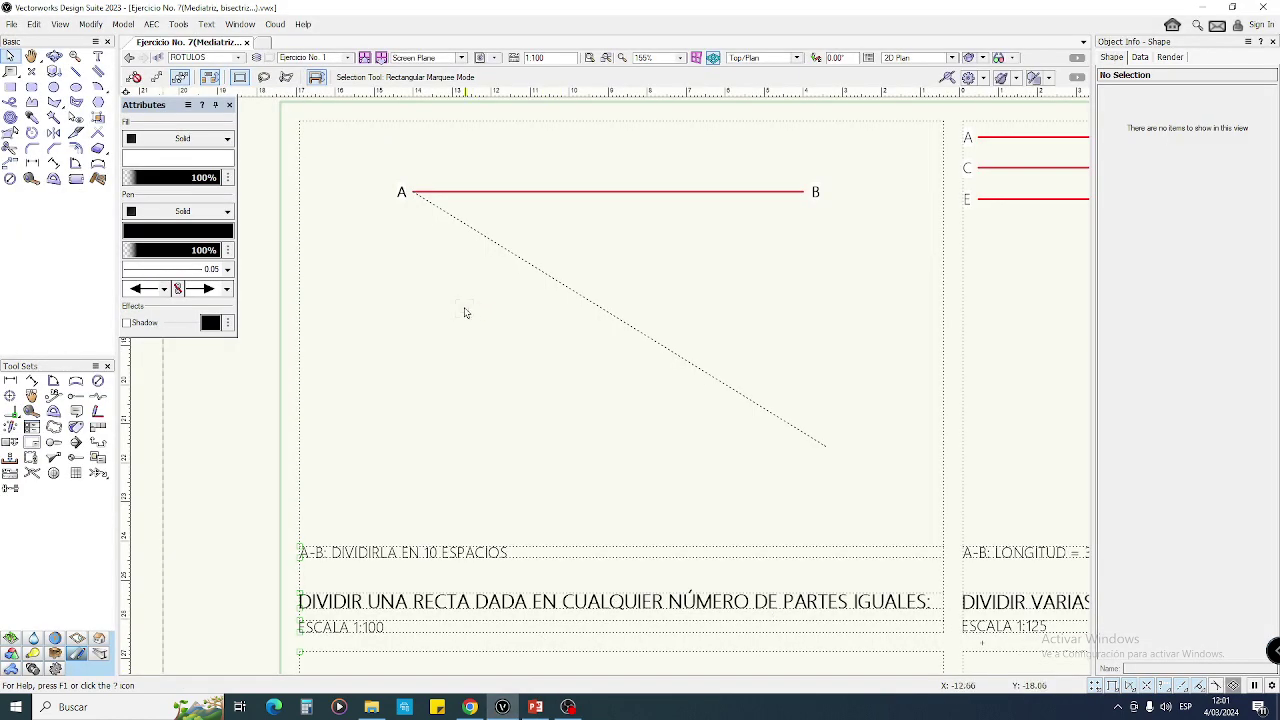
{"action": "key", "text": "3"}
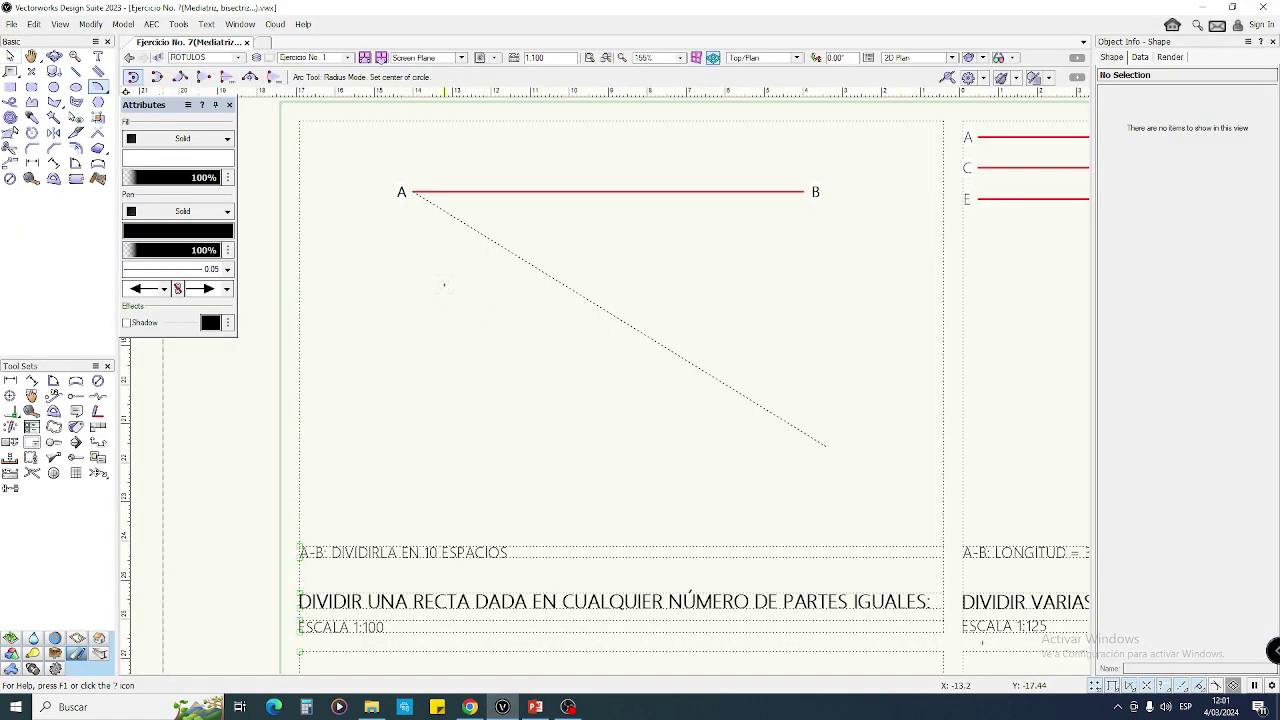
{"action": "scroll", "coordinate": [440, 182], "scroll_direction": "up", "scroll_amount": 4}
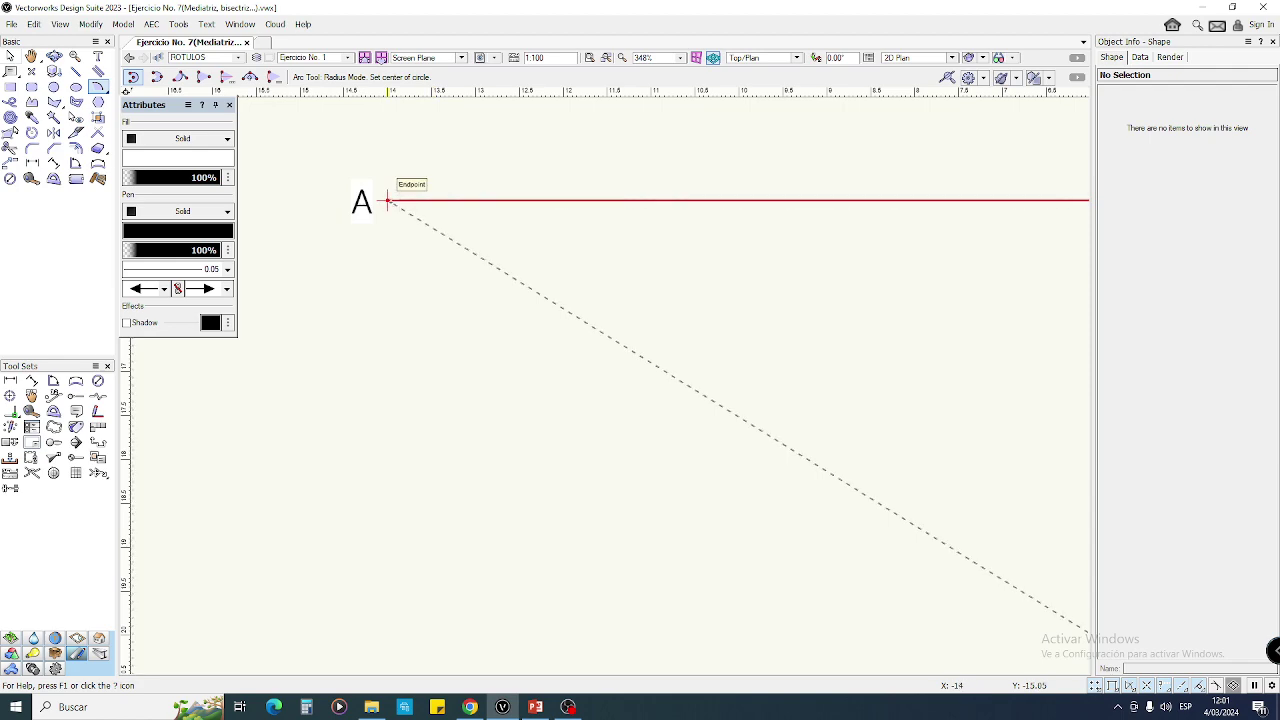
{"action": "scroll", "coordinate": [390, 202], "scroll_direction": "down", "scroll_amount": 4}
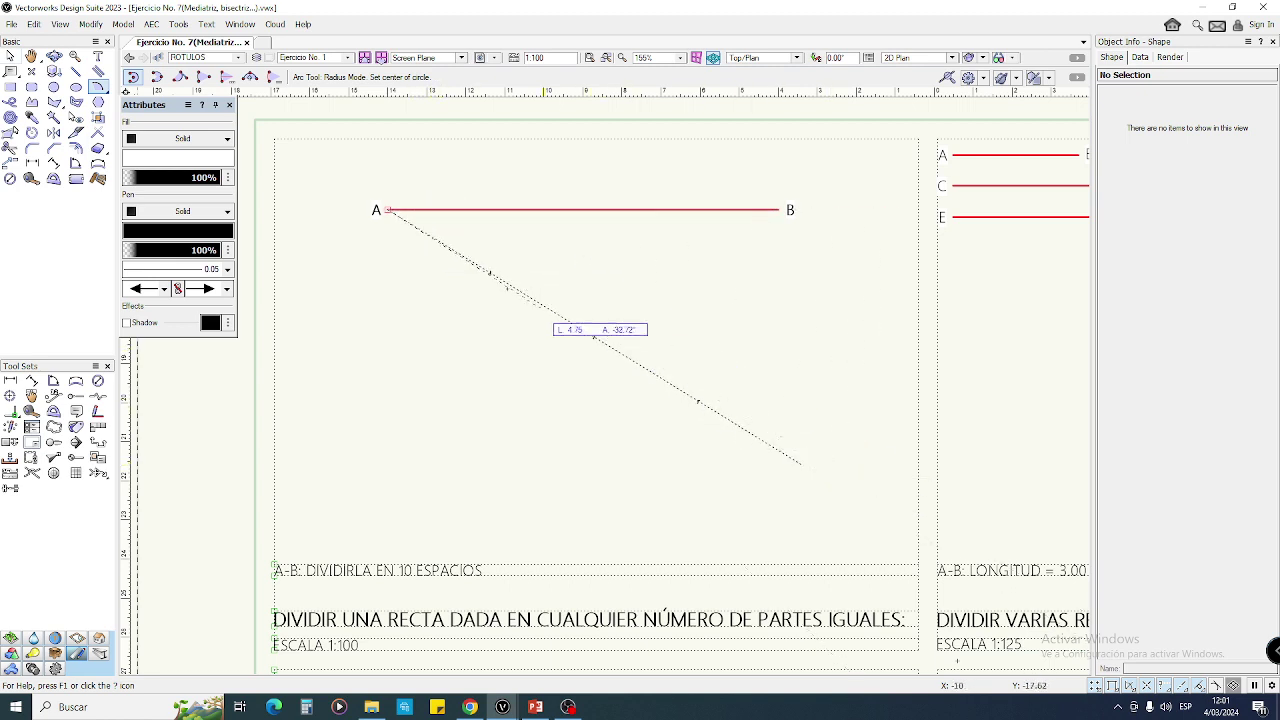
{"action": "scroll", "coordinate": [418, 218], "scroll_direction": "up", "scroll_amount": 1}
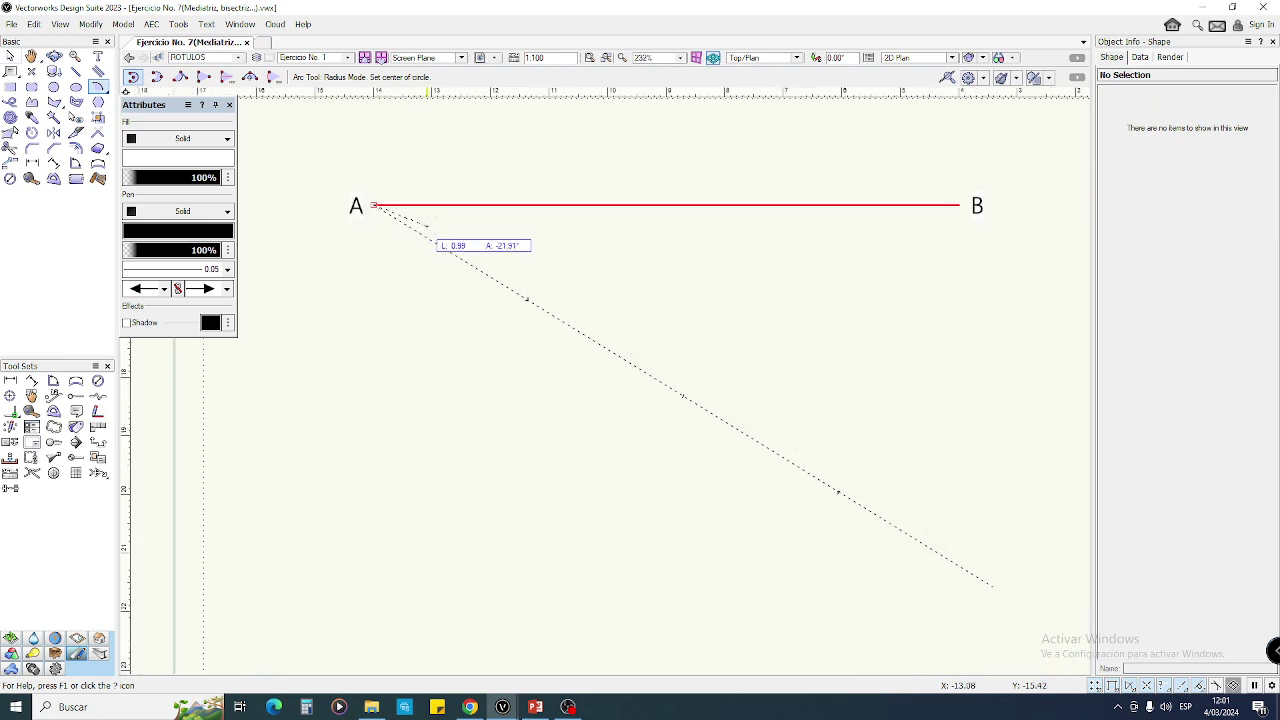
{"action": "left_click", "coordinate": [428, 226]}
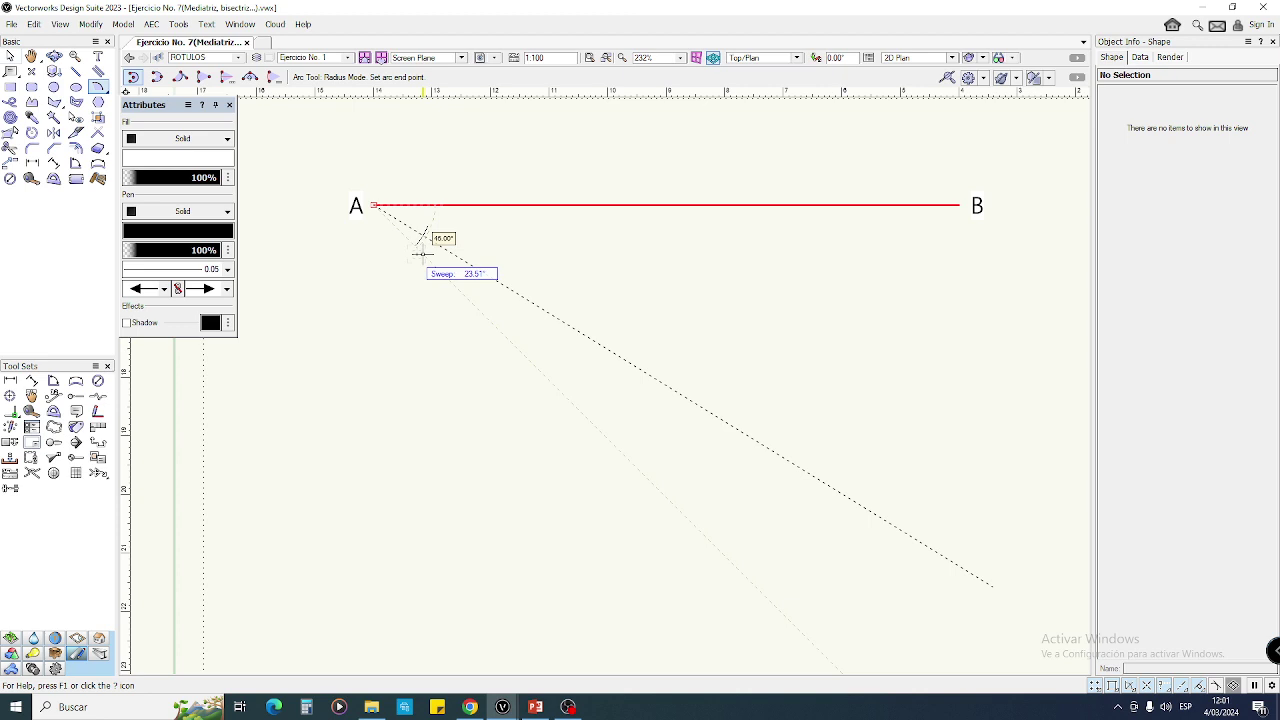
{"action": "left_click", "coordinate": [418, 249]}
{"action": "key", "text": "x"}
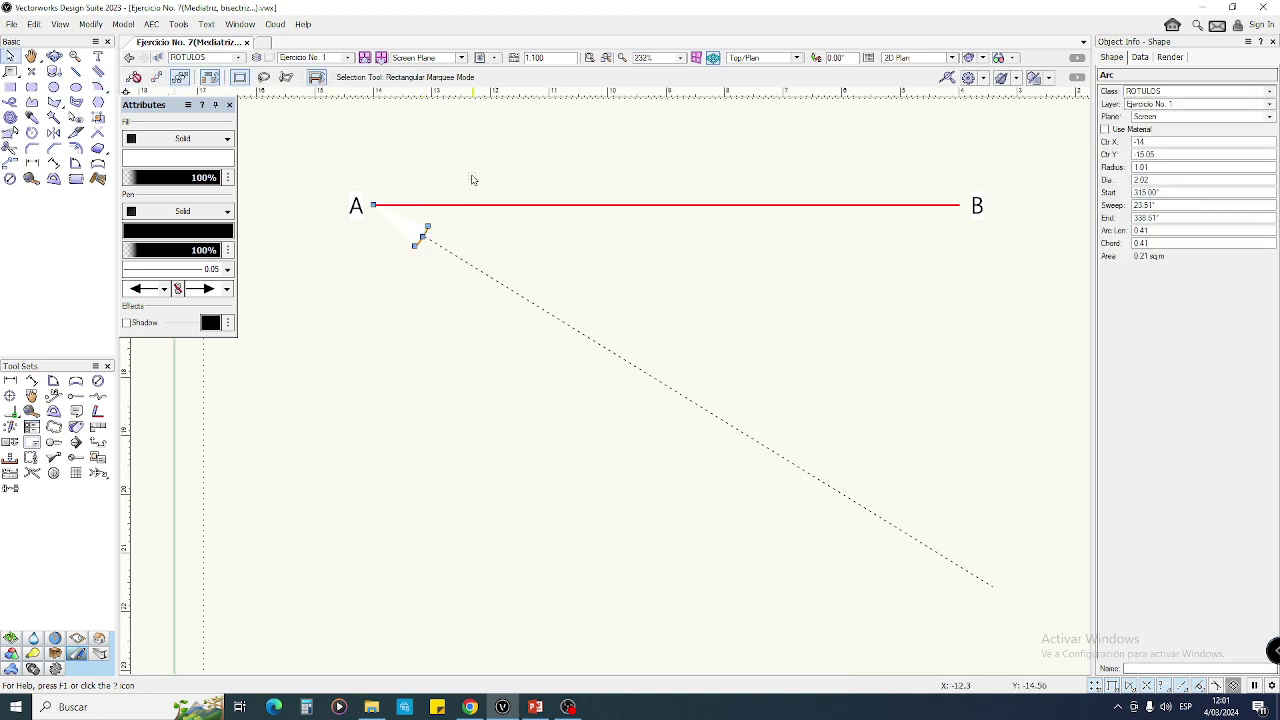
- Assign the arc centred on A to class 0.10 and let it use the graphic attributes of that class
{"action": "left_click", "coordinate": [229, 143]}
{"action": "left_click", "coordinate": [229, 143]}
{"action": "left_click", "coordinate": [1140, 93]}
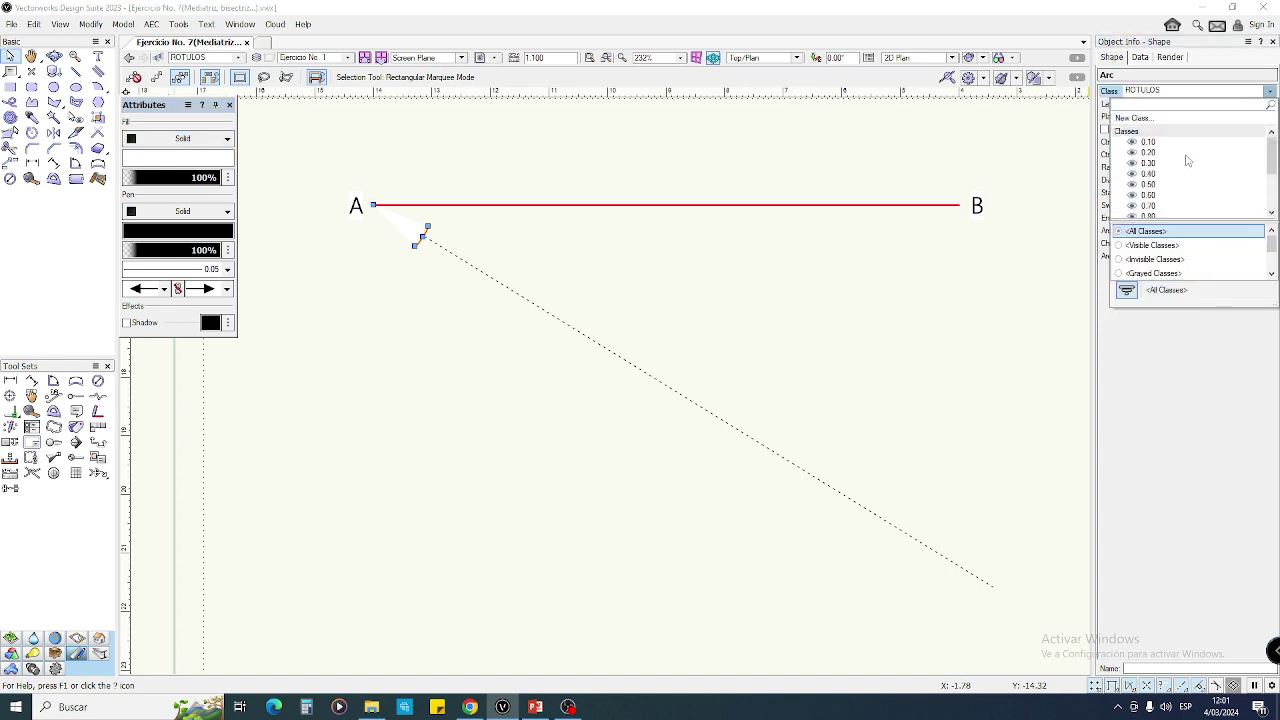
{"action": "left_click", "coordinate": [1148, 143]}
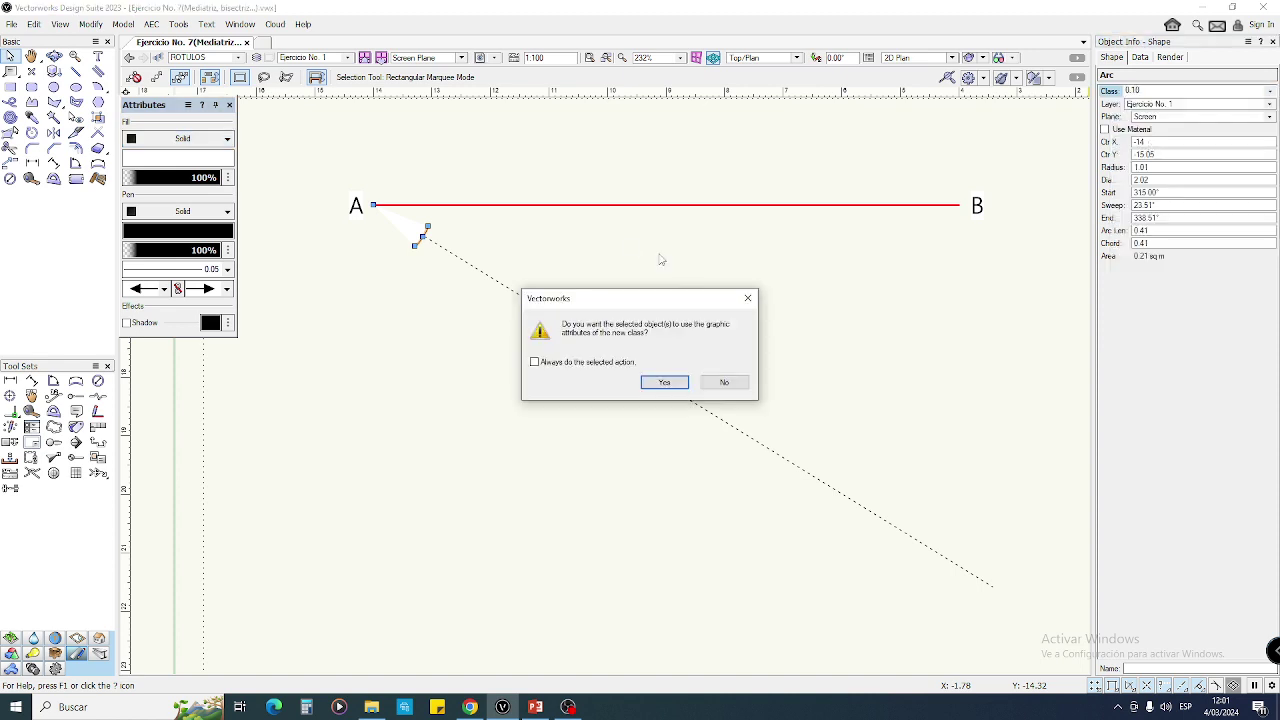
{"action": "left_click", "coordinate": [665, 383]}
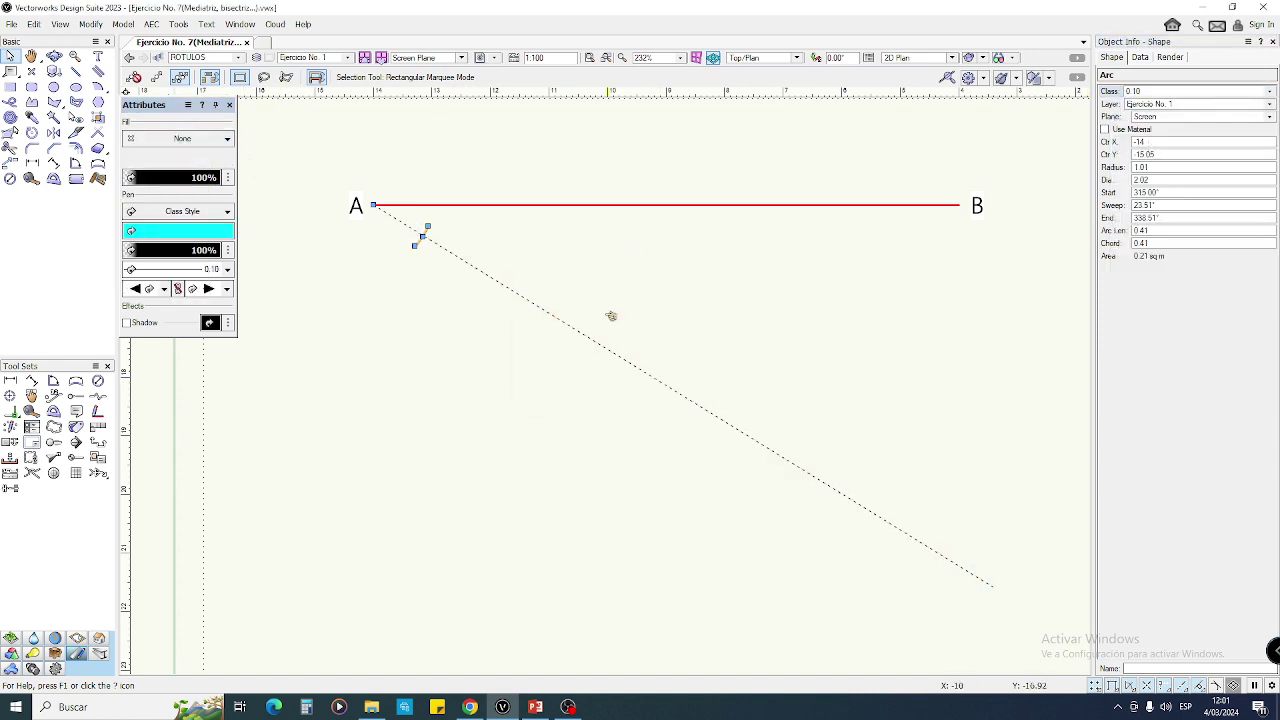
{"action": "left_click", "coordinate": [455, 299]}
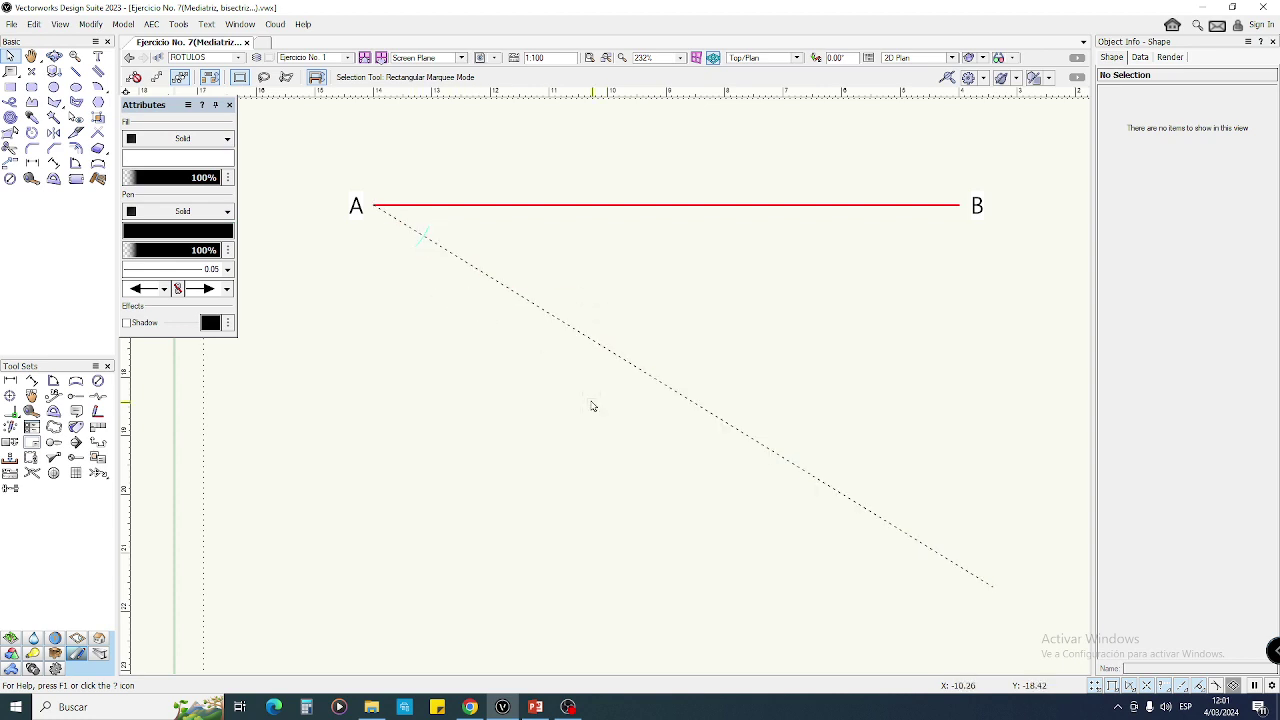
- Copy the arc and centre the duplicate where the first arc crosses the auxiliary line, making the second division
{"action": "left_click_drag", "start_coordinate": [371, 196], "coordinate": [394, 165]}
{"action": "scroll", "coordinate": [448, 229], "scroll_direction": "down", "scroll_amount": 1}
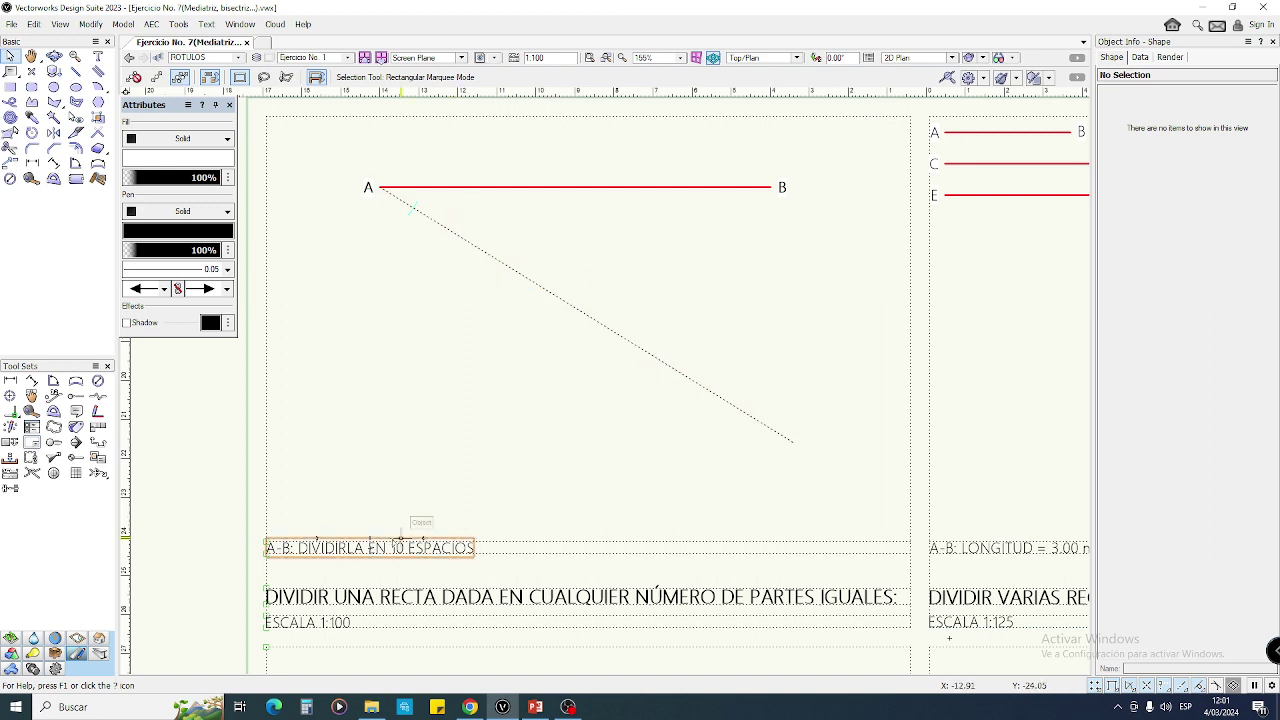
{"action": "scroll", "coordinate": [391, 190], "scroll_direction": "up", "scroll_amount": 2}
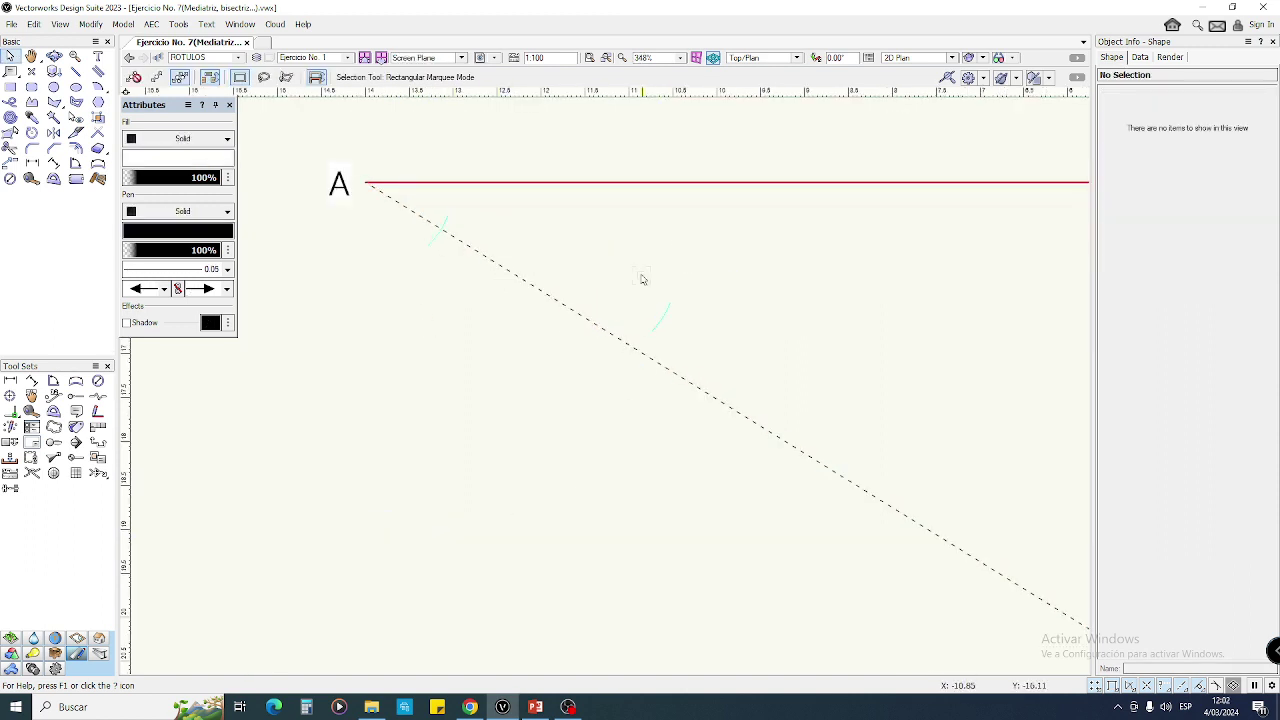
{"action": "mouse_move", "coordinate": [588, 269]}
{"action": "left_mouse_down"}
{"action": "mouse_move", "coordinate": [605, 267]}
{"action": "mouse_move", "coordinate": [436, 218]}
{"action": "mouse_move", "coordinate": [440, 240]}
{"action": "mouse_move", "coordinate": [417, 232]}
{"action": "left_mouse_up"}
{"action": "scroll", "coordinate": [436, 218], "scroll_direction": "up", "scroll_amount": 2}
{"action": "scroll", "coordinate": [436, 218], "scroll_direction": "up", "scroll_amount": 1}
{"action": "scroll", "coordinate": [715, 361], "scroll_direction": "down", "scroll_amount": 1}
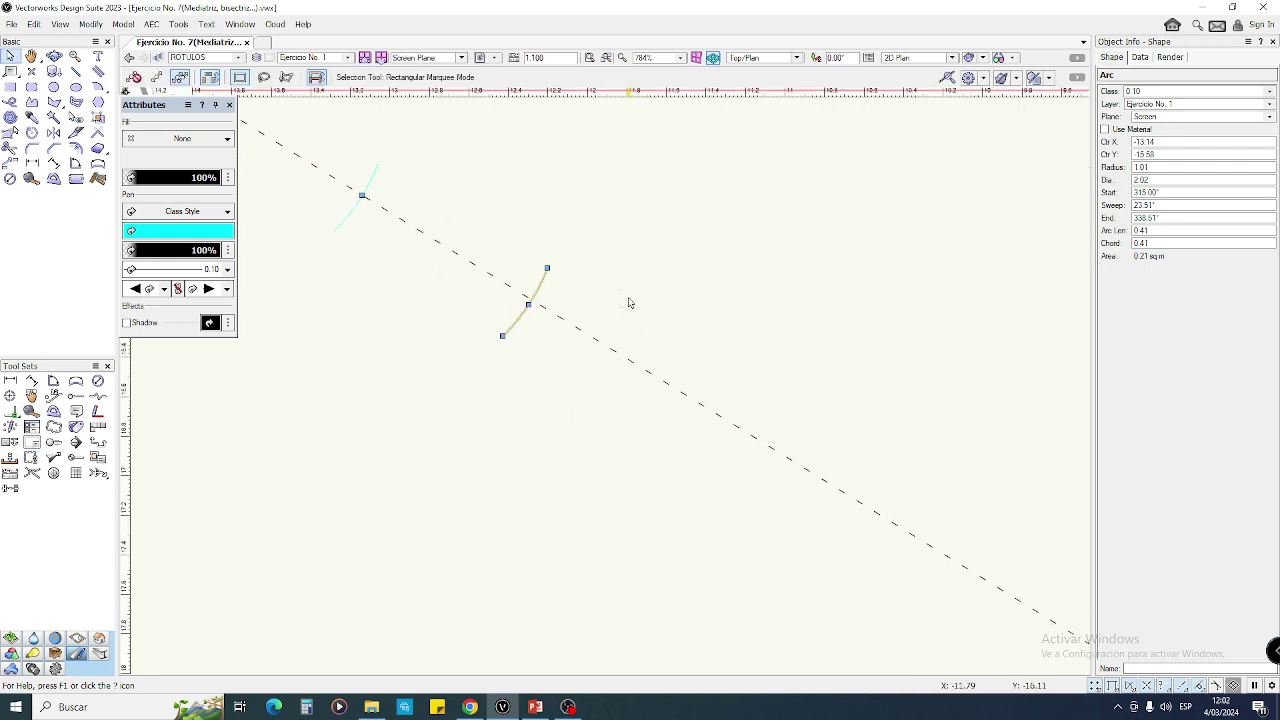
{"action": "left_click", "coordinate": [576, 297]}
- Duplicate the second arc and centre the copy on its crossing with the auxiliary line, making the third division
{"action": "left_click_drag", "start_coordinate": [540, 285], "coordinate": [720, 285], "text": "ctrl"}
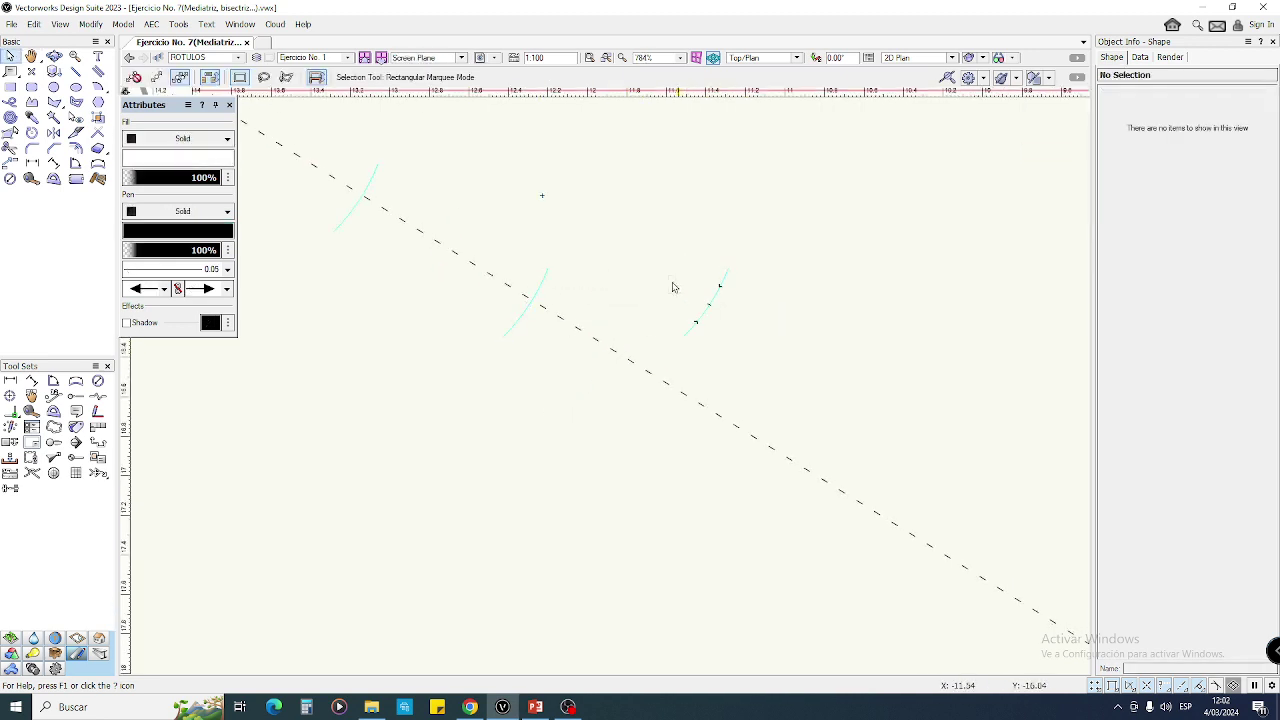
{"action": "left_click_drag", "start_coordinate": [541, 195], "coordinate": [498, 296]}
{"action": "scroll", "coordinate": [560, 303], "scroll_direction": "up", "scroll_amount": 2}
{"action": "scroll", "coordinate": [834, 408], "scroll_direction": "down", "scroll_amount": 3}
{"action": "middle_click_drag", "start_coordinate": [826, 400], "coordinate": [532, 234]}
{"action": "left_click", "coordinate": [746, 326]}
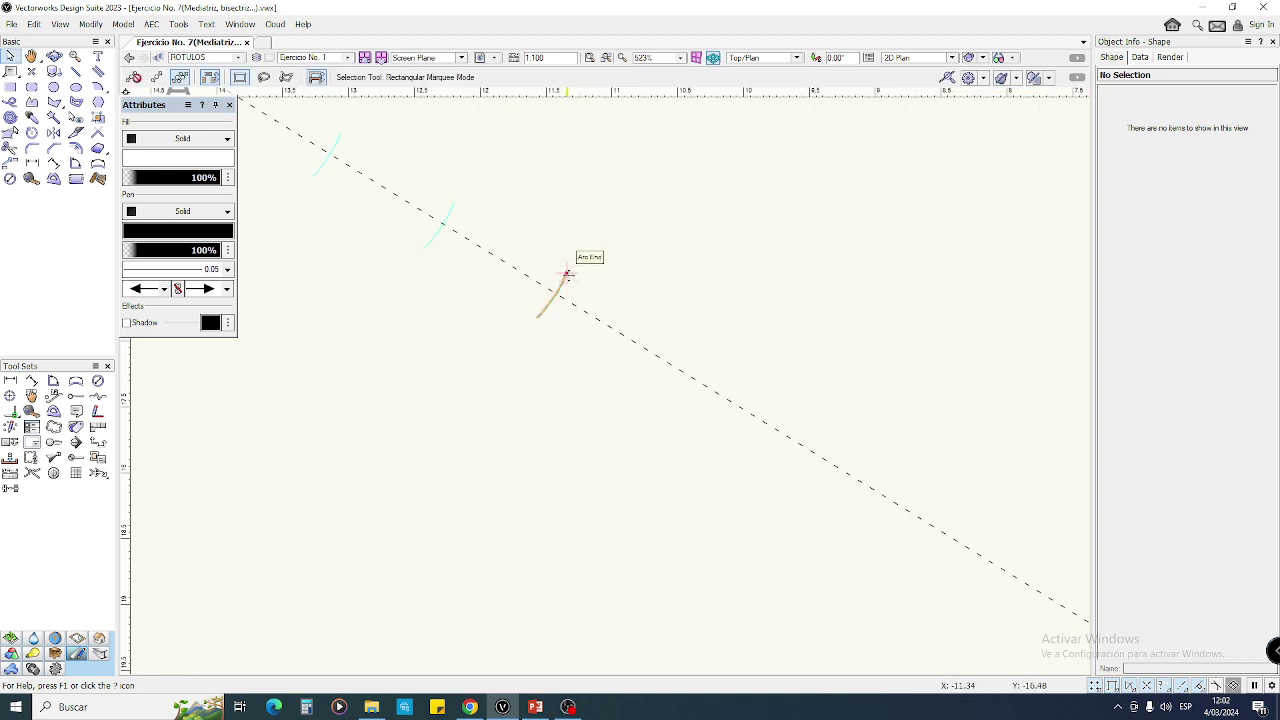
- Duplicate the third arc and centre the copy on its crossing with the auxiliary line to mark the fourth division
{"action": "left_click_drag", "start_coordinate": [703, 294], "coordinate": [703, 294], "text": "ctrl"}
{"action": "scroll", "coordinate": [602, 289], "scroll_direction": "up", "scroll_amount": 1}
{"action": "left_click_drag", "start_coordinate": [566, 190], "coordinate": [529, 297]}
{"action": "scroll", "coordinate": [531, 298], "scroll_direction": "up", "scroll_amount": 2}
{"action": "scroll", "coordinate": [563, 303], "scroll_direction": "down", "scroll_amount": 3}
{"action": "middle_click_drag", "start_coordinate": [543, 281], "coordinate": [438, 190]}
{"action": "left_click", "coordinate": [613, 290]}
- Duplicate the fourth arc and centre the copy on its crossing with the auxiliary line to mark the fifth division
{"action": "left_click_drag", "start_coordinate": [586, 279], "coordinate": [755, 279], "text": "ctrl"}
{"action": "left_click", "coordinate": [645, 252]}
{"action": "scroll", "coordinate": [644, 254], "scroll_direction": "up", "scroll_amount": 1}
{"action": "left_click_drag", "start_coordinate": [602, 191], "coordinate": [523, 320]}
{"action": "scroll", "coordinate": [558, 298], "scroll_direction": "up", "scroll_amount": 2}
{"action": "scroll", "coordinate": [690, 311], "scroll_direction": "down", "scroll_amount": 2}
{"action": "middle_click_drag", "start_coordinate": [690, 311], "coordinate": [674, 310]}
{"action": "key", "text": "ctrl+z"}
{"action": "key", "text": "ctrl+z"}
{"action": "key", "text": "ctrl+z"}
{"action": "key", "text": "ctrl+z"}
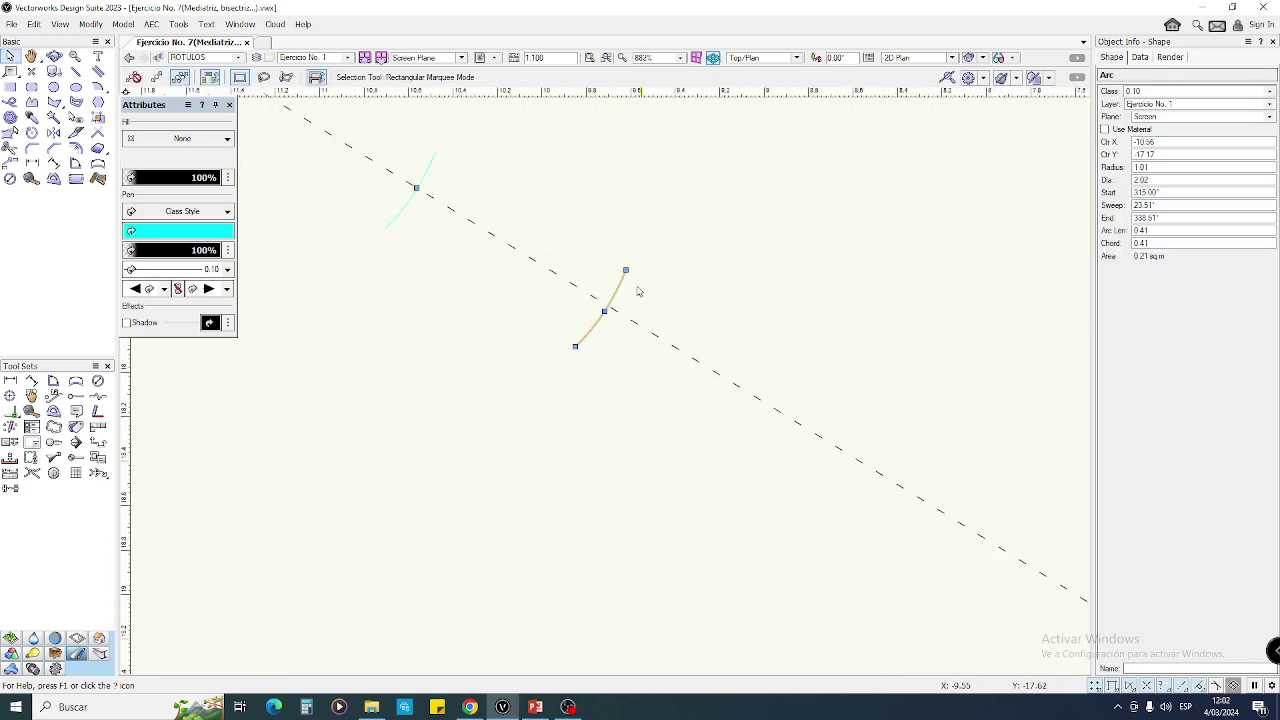
- Duplicate the fifth arc and centre the copy on its crossing with the auxiliary line to mark the sixth division
{"action": "scroll", "coordinate": [648, 240], "scroll_direction": "down", "scroll_amount": 2}
{"action": "middle_click_drag", "start_coordinate": [640, 240], "coordinate": [635, 246]}
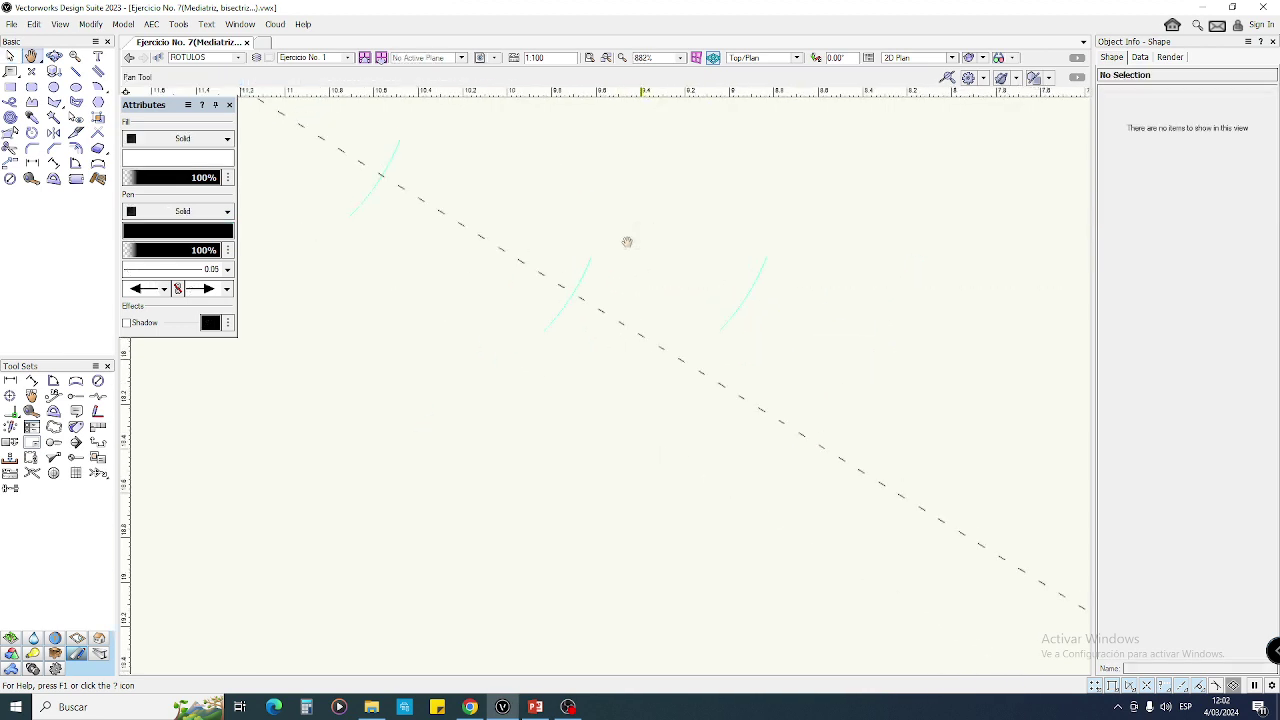
{"action": "left_click_drag", "start_coordinate": [557, 174], "coordinate": [543, 283]}
{"action": "scroll", "coordinate": [597, 306], "scroll_direction": "up", "scroll_amount": 2}
{"action": "scroll", "coordinate": [657, 316], "scroll_direction": "down", "scroll_amount": 5}
{"action": "middle_click_drag", "start_coordinate": [657, 317], "coordinate": [672, 373]}
{"action": "left_click", "coordinate": [704, 320]}
{"action": "key", "text": "ctrl+z"}
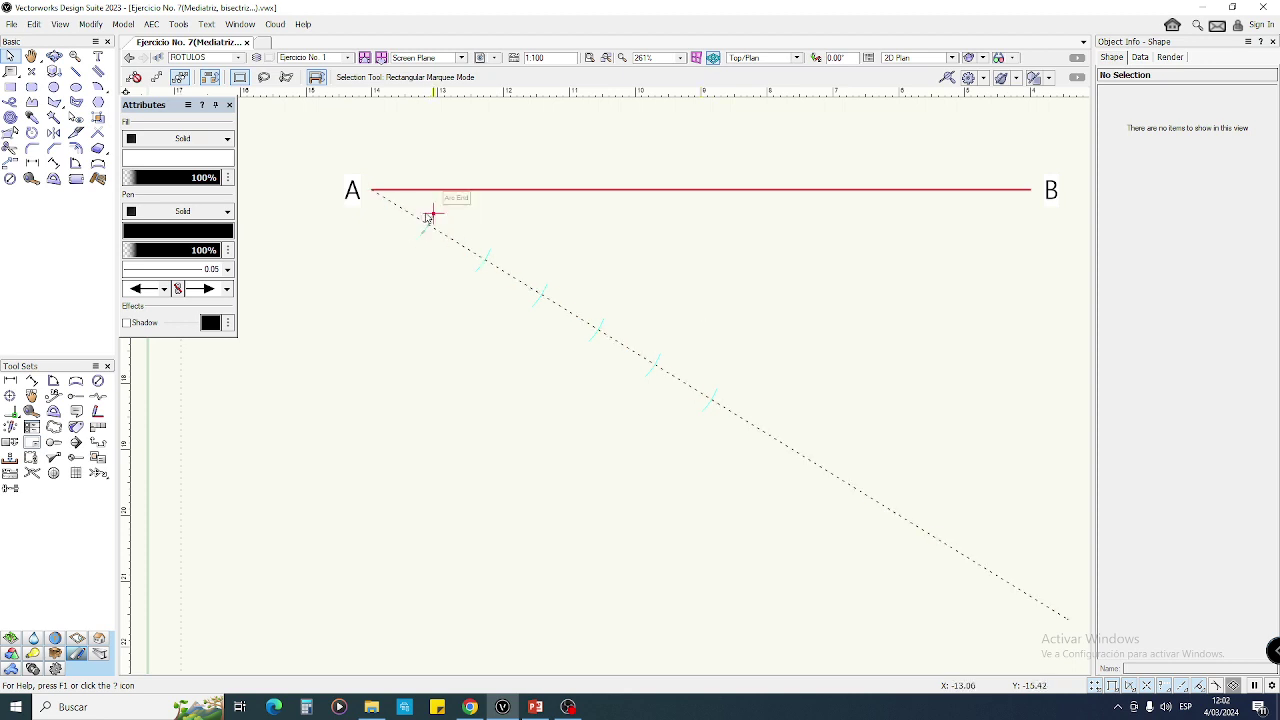
- Duplicate the sixth arc and centre the copy on its crossing with the auxiliary line to mark the seventh division
{"action": "scroll", "coordinate": [708, 391], "scroll_direction": "up", "scroll_amount": 5}
{"action": "left_click_drag", "start_coordinate": [733, 419], "coordinate": [1018, 419], "text": "ctrl"}
{"action": "left_click", "coordinate": [880, 274]}
{"action": "left_click_drag", "start_coordinate": [719, 264], "coordinate": [719, 441]}
- Duplicate the seventh arc and centre the copy on its crossing with the auxiliary line to mark the eighth division
{"action": "middle_click_drag", "start_coordinate": [806, 460], "coordinate": [439, 231]}
{"action": "left_click_drag", "start_coordinate": [635, 396], "coordinate": [848, 396], "text": "ctrl"}
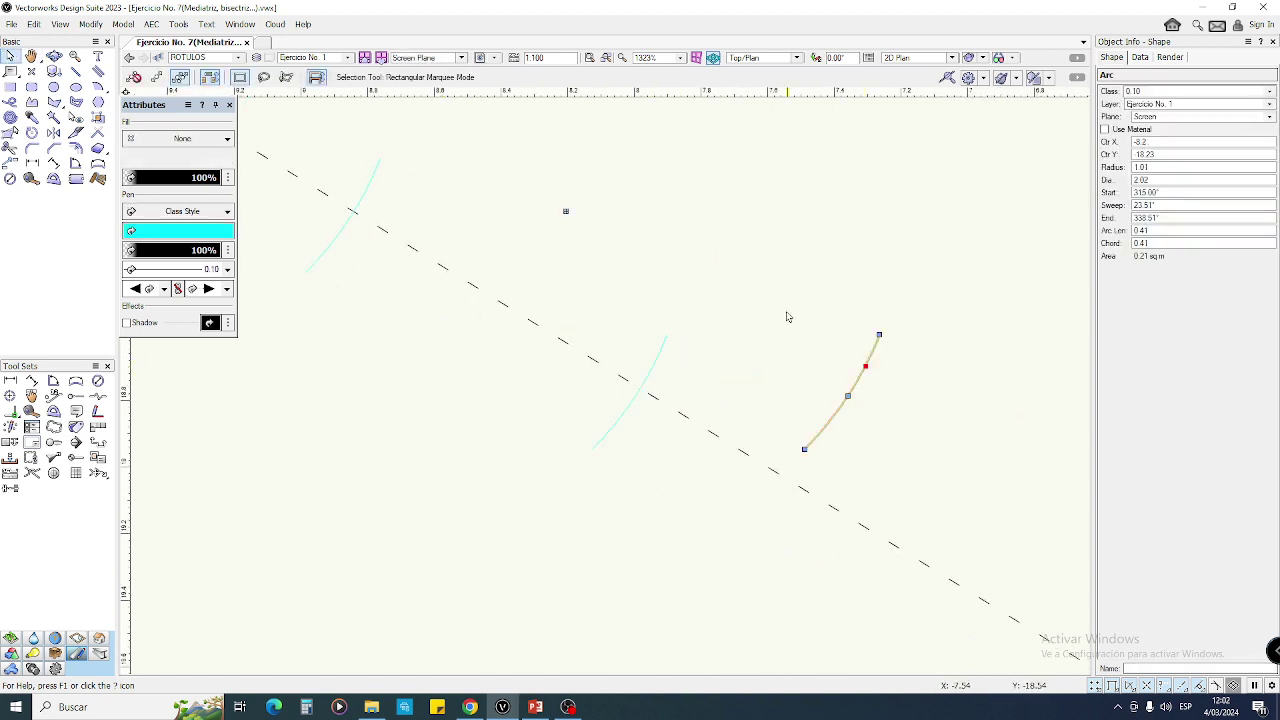
{"action": "left_click", "coordinate": [788, 314]}
{"action": "left_click_drag", "start_coordinate": [566, 211], "coordinate": [537, 331]}
{"action": "scroll", "coordinate": [723, 429], "scroll_direction": "up", "scroll_amount": 2}
{"action": "scroll", "coordinate": [757, 383], "scroll_direction": "down", "scroll_amount": 3}
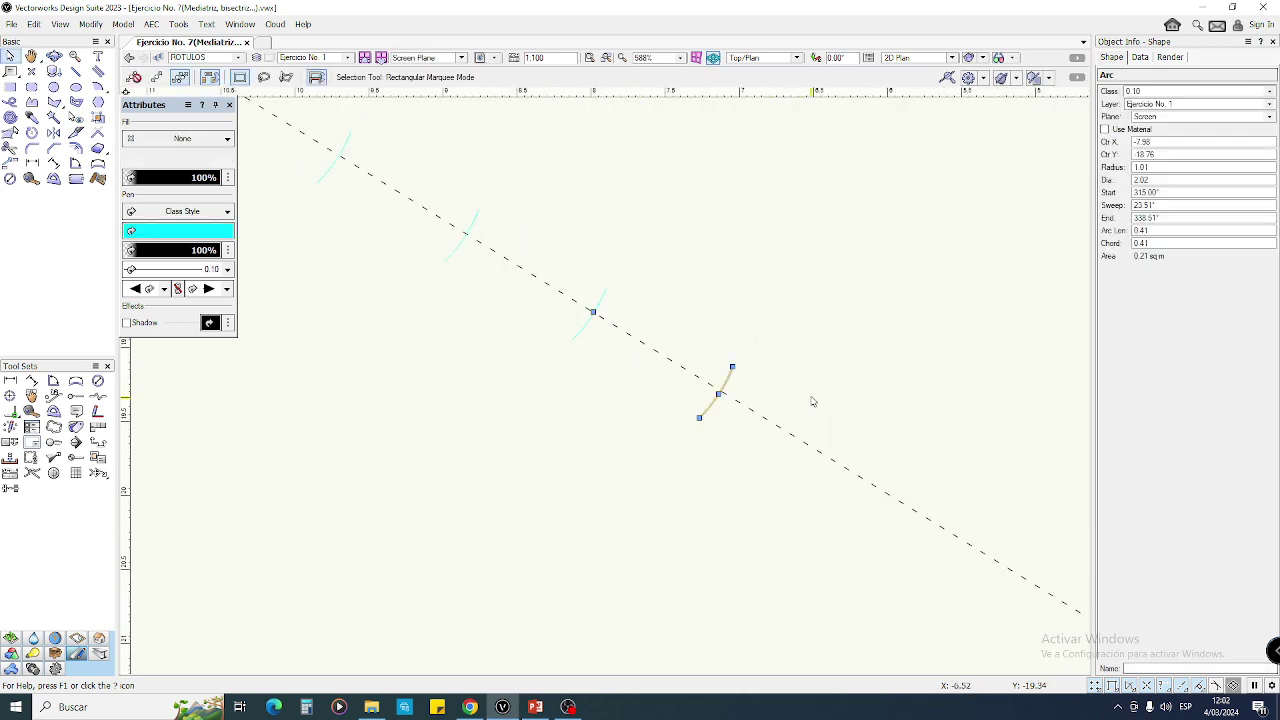
- Duplicate the eighth arc and centre the copy on its crossing with the auxiliary line to mark the ninth division
{"action": "left_click_drag", "start_coordinate": [689, 376], "coordinate": [943, 376], "text": "ctrl"}
{"action": "left_click", "coordinate": [830, 369]}
{"action": "scroll", "coordinate": [828, 368], "scroll_direction": "up", "scroll_amount": 1}
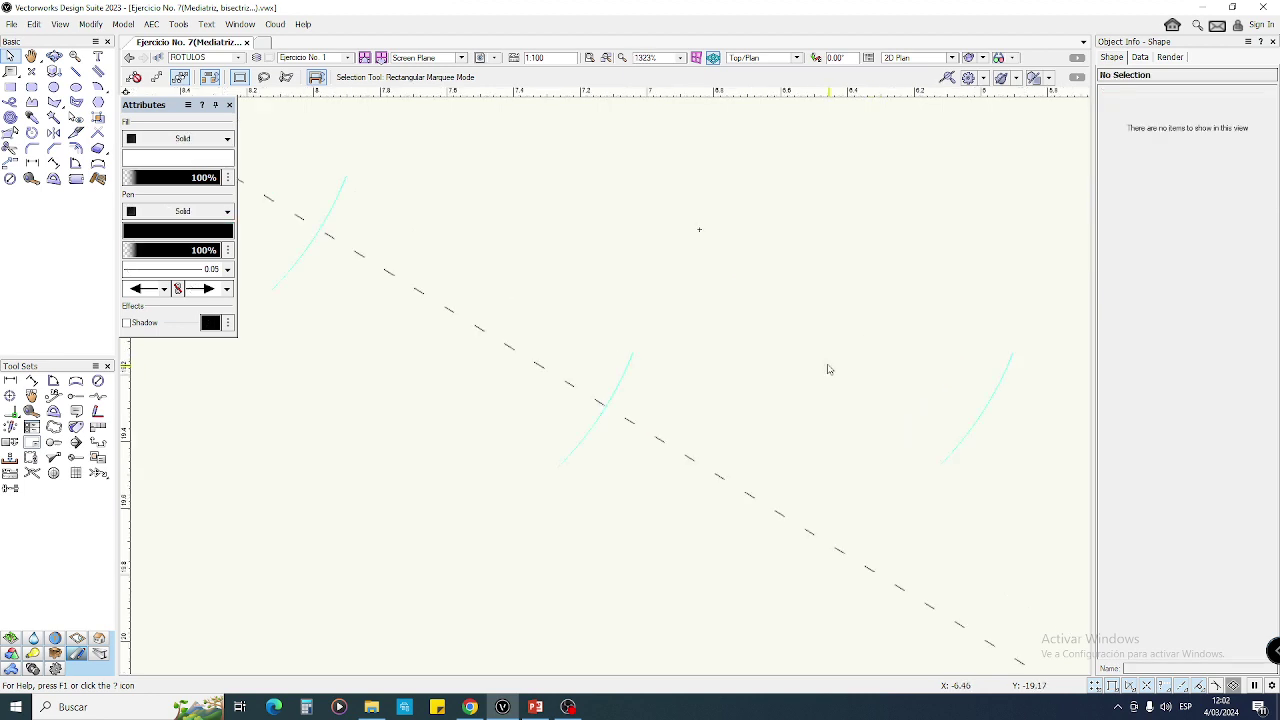
{"action": "left_click_drag", "start_coordinate": [700, 229], "coordinate": [601, 405]}
{"action": "scroll", "coordinate": [615, 410], "scroll_direction": "up", "scroll_amount": 1}
{"action": "scroll", "coordinate": [632, 354], "scroll_direction": "down", "scroll_amount": 2}
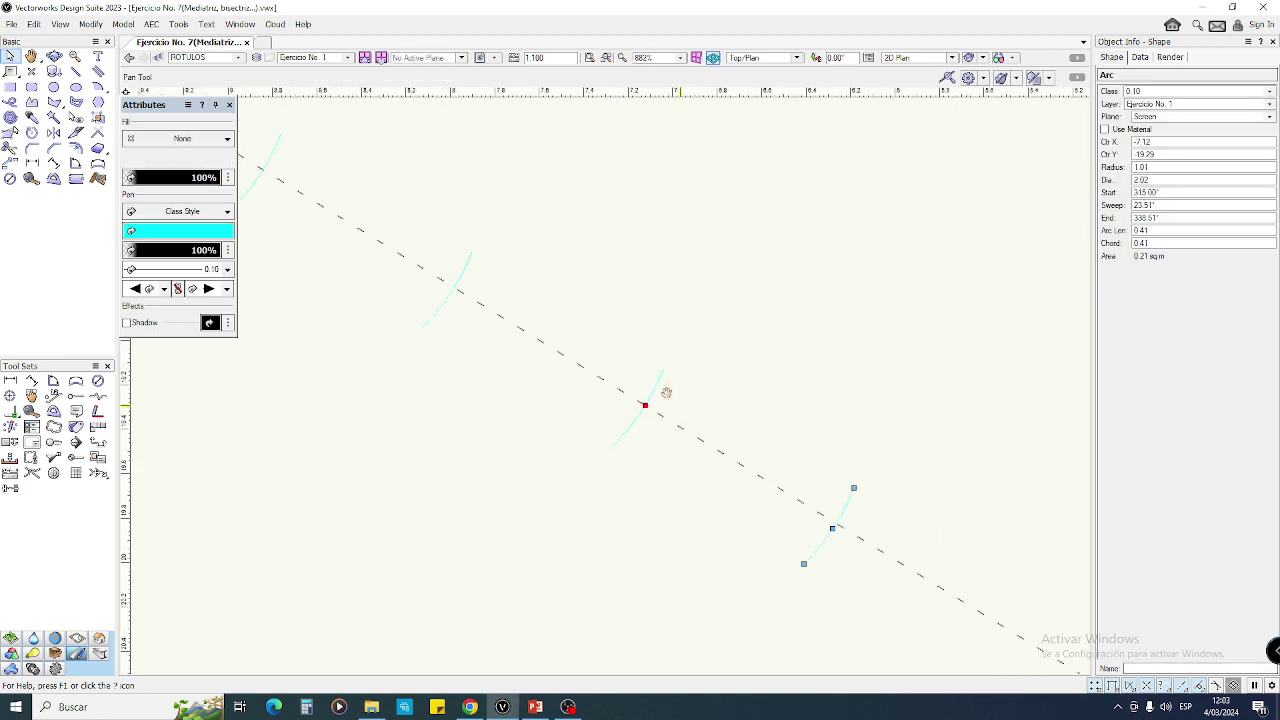
- Duplicate the ninth arc and centre the copy on its crossing with the auxiliary line to mark the tenth division
{"action": "left_click_drag", "start_coordinate": [567, 307], "coordinate": [853, 308], "text": "ctrl"}
{"action": "left_click", "coordinate": [856, 347]}
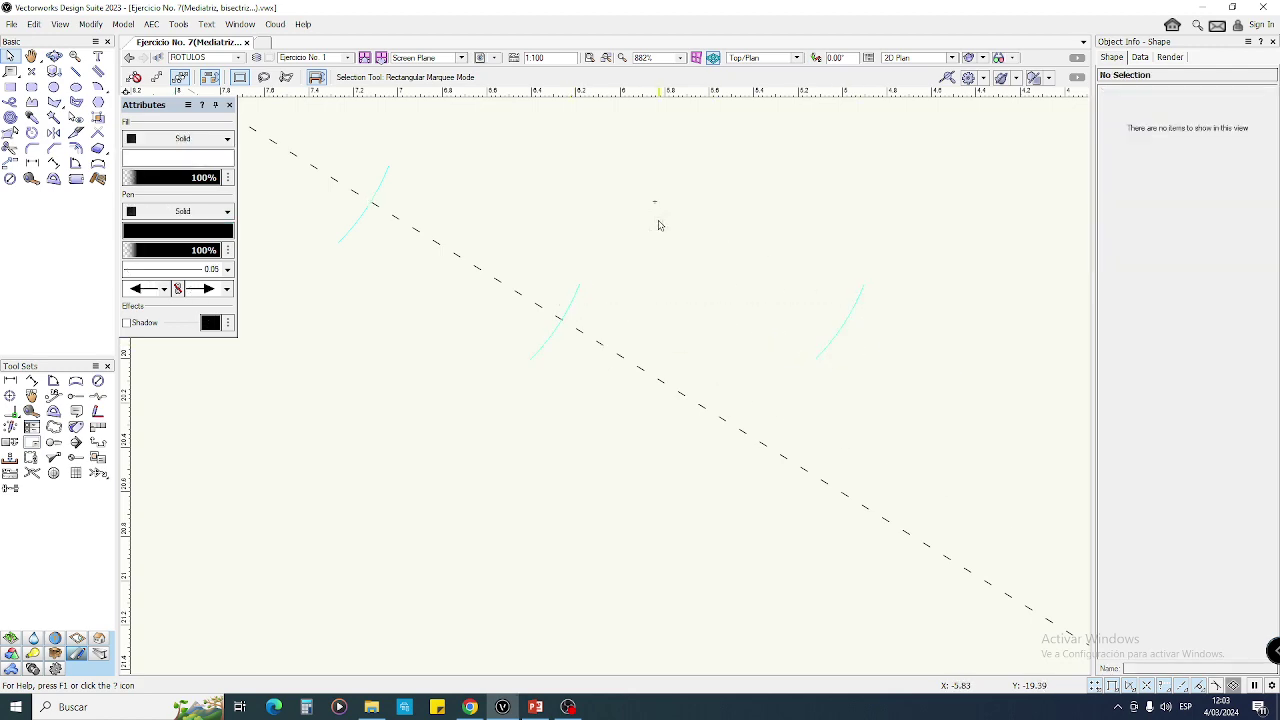
{"action": "scroll", "coordinate": [611, 310], "scroll_direction": "up", "scroll_amount": 1}
{"action": "left_click_drag", "start_coordinate": [655, 203], "coordinate": [497, 331]}
{"action": "scroll", "coordinate": [611, 312], "scroll_direction": "up", "scroll_amount": 1}
{"action": "scroll", "coordinate": [592, 338], "scroll_direction": "down", "scroll_amount": 7}
{"action": "middle_click_drag", "start_coordinate": [631, 366], "coordinate": [621, 363]}
{"action": "scroll", "coordinate": [620, 363], "scroll_direction": "up", "scroll_amount": 2}
{"action": "left_click", "coordinate": [614, 339]}
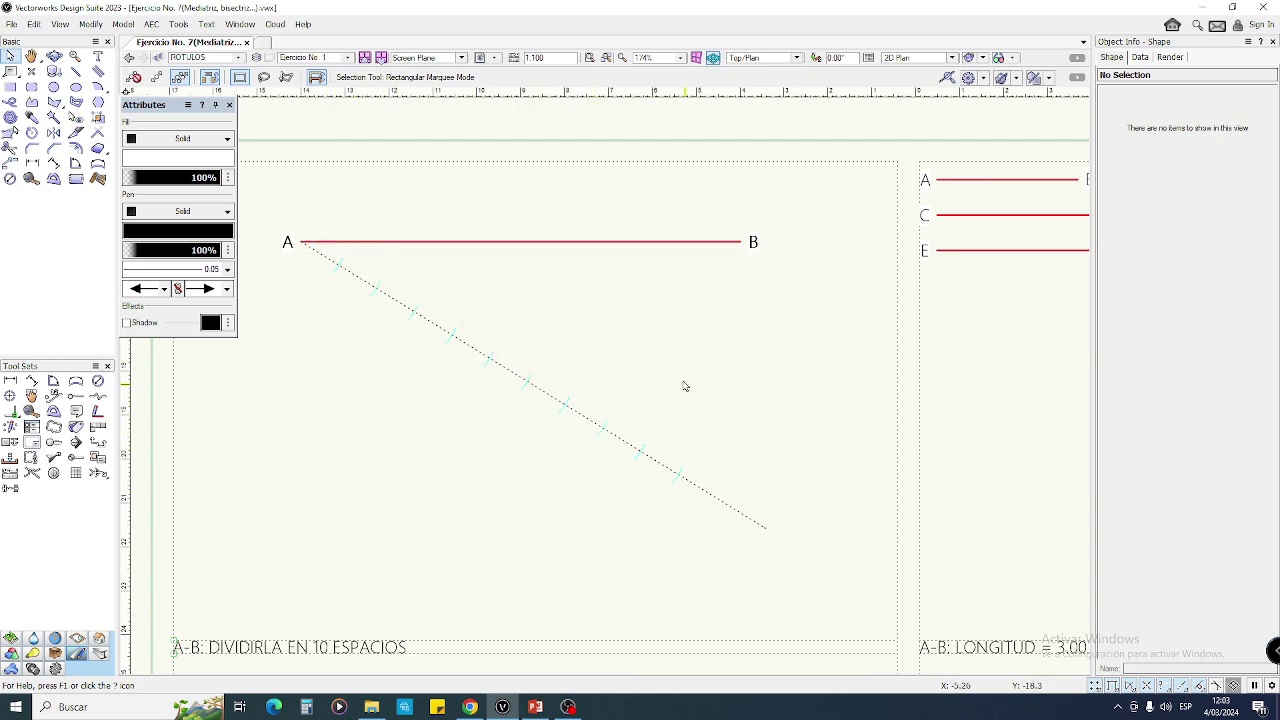
{"action": "scroll", "coordinate": [684, 380], "scroll_direction": "down", "scroll_amount": 3}
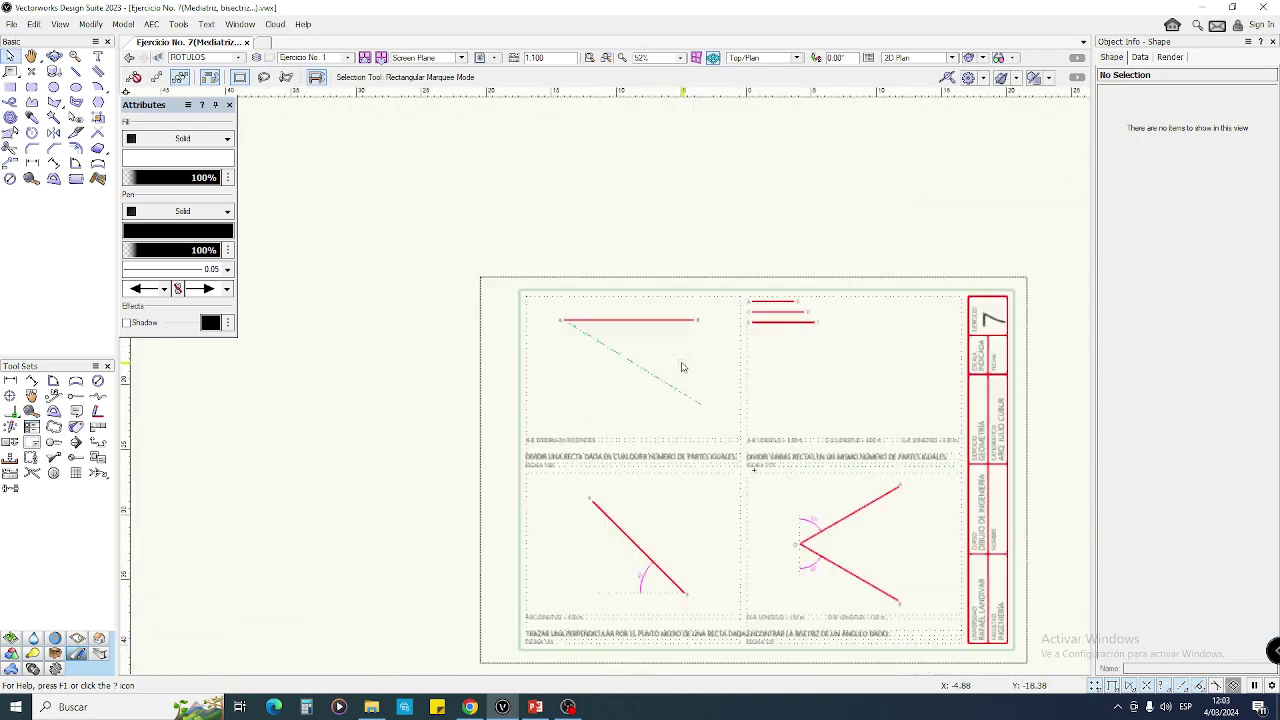
{"action": "scroll", "coordinate": [682, 367], "scroll_direction": "up", "scroll_amount": 1}
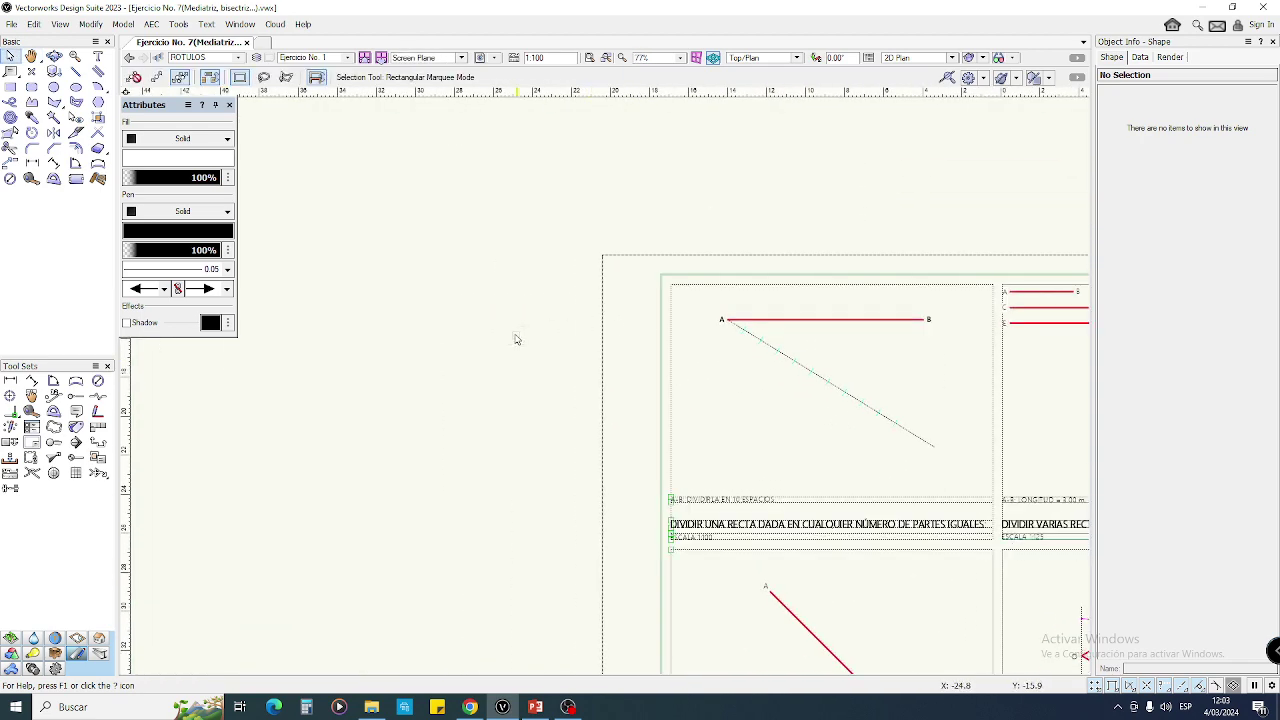
{"action": "key", "text": "3"}
{"action": "left_click", "coordinate": [511, 272]}
{"action": "left_click", "coordinate": [511, 453]}
{"action": "left_click", "coordinate": [337, 452]}
{"action": "key", "text": "BackSpace"}
{"action": "key", "text": "BackSpace"}
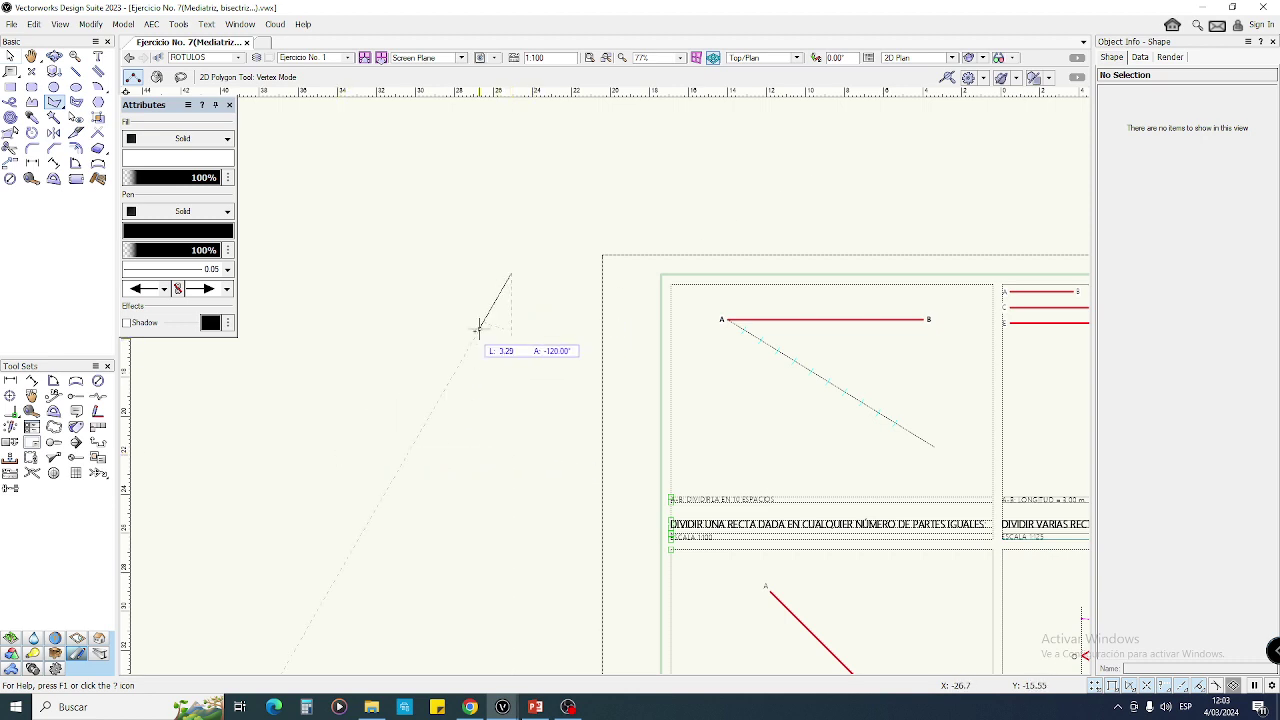
{"action": "key", "text": "Escape"}
- Draw a closed right-triangle polygon outside the sheet, about 8.83 m wide and 15.3 m high, as a 30/60 set square
{"action": "left_click", "coordinate": [357, 207]}
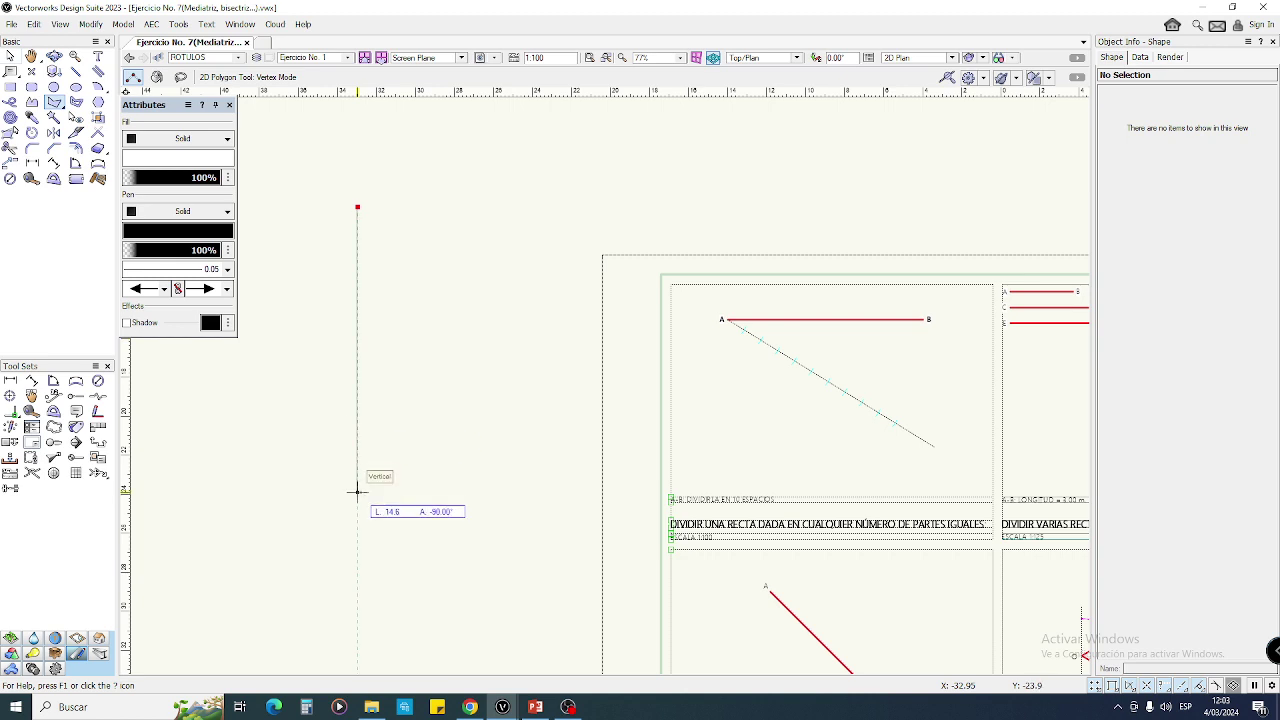
{"action": "left_click", "coordinate": [530, 505]}
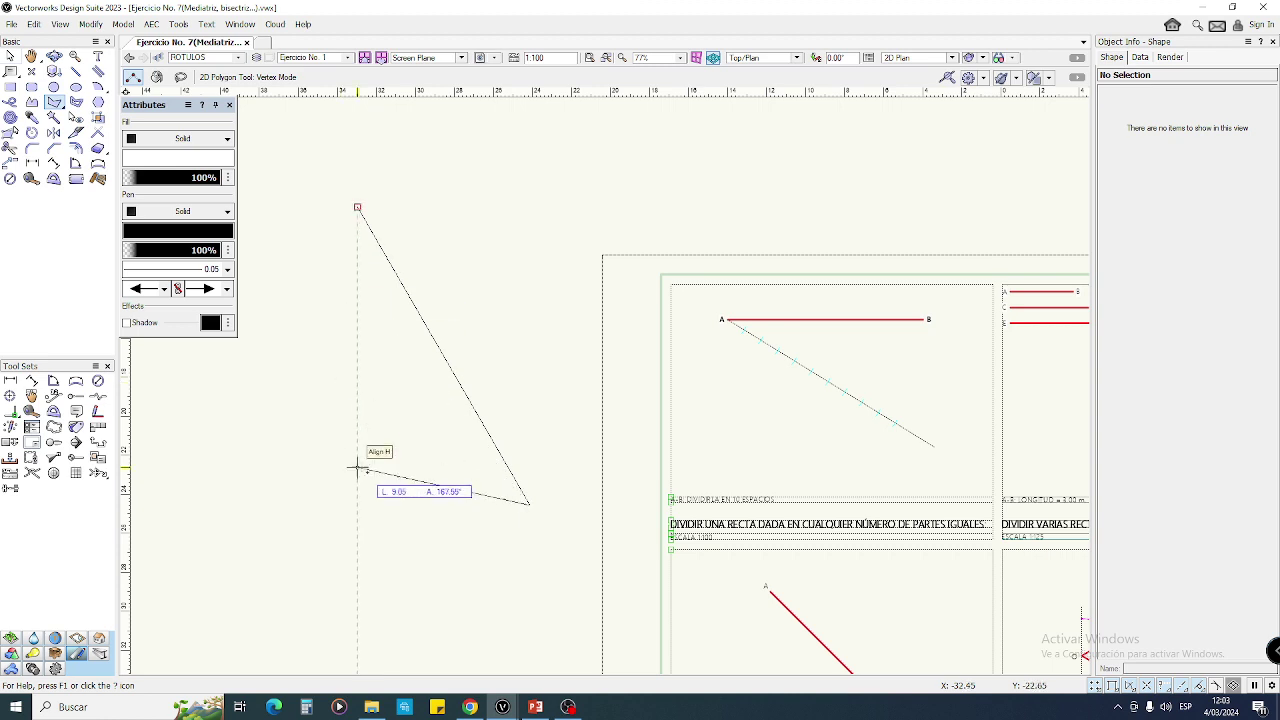
{"action": "left_click", "coordinate": [357, 505]}
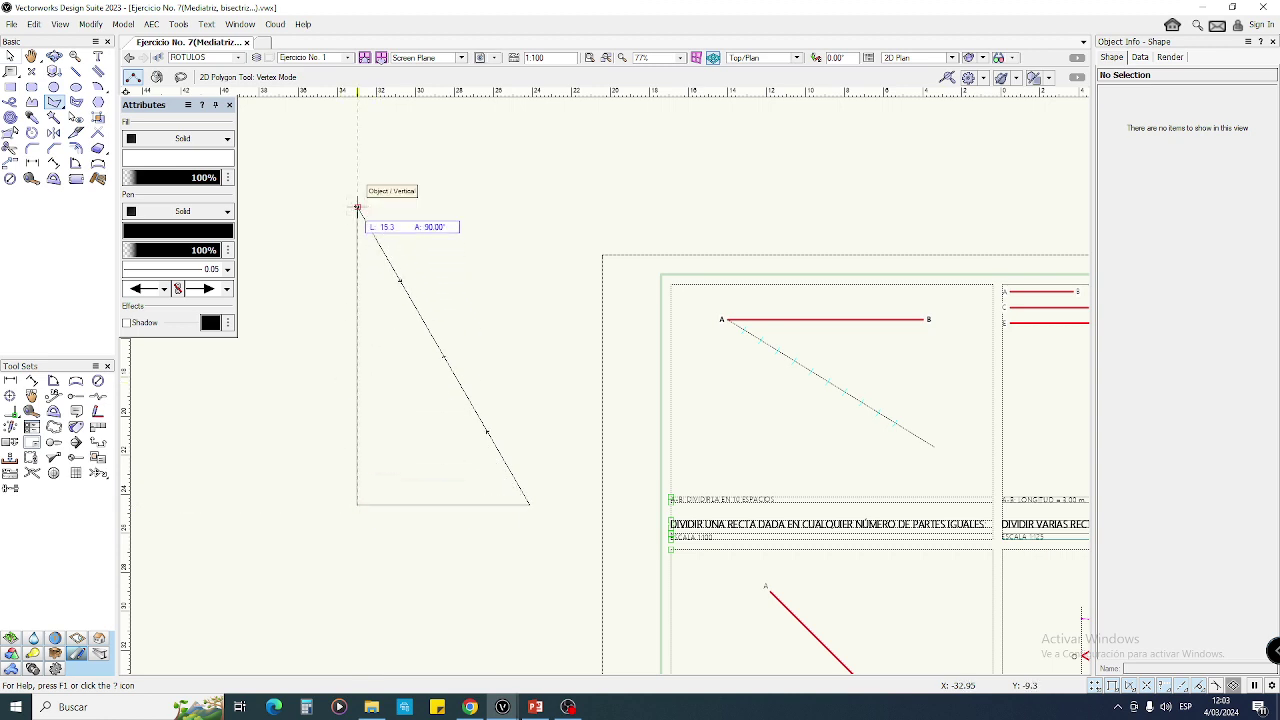
{"action": "left_click", "coordinate": [357, 208]}
{"action": "key", "text": "x"}
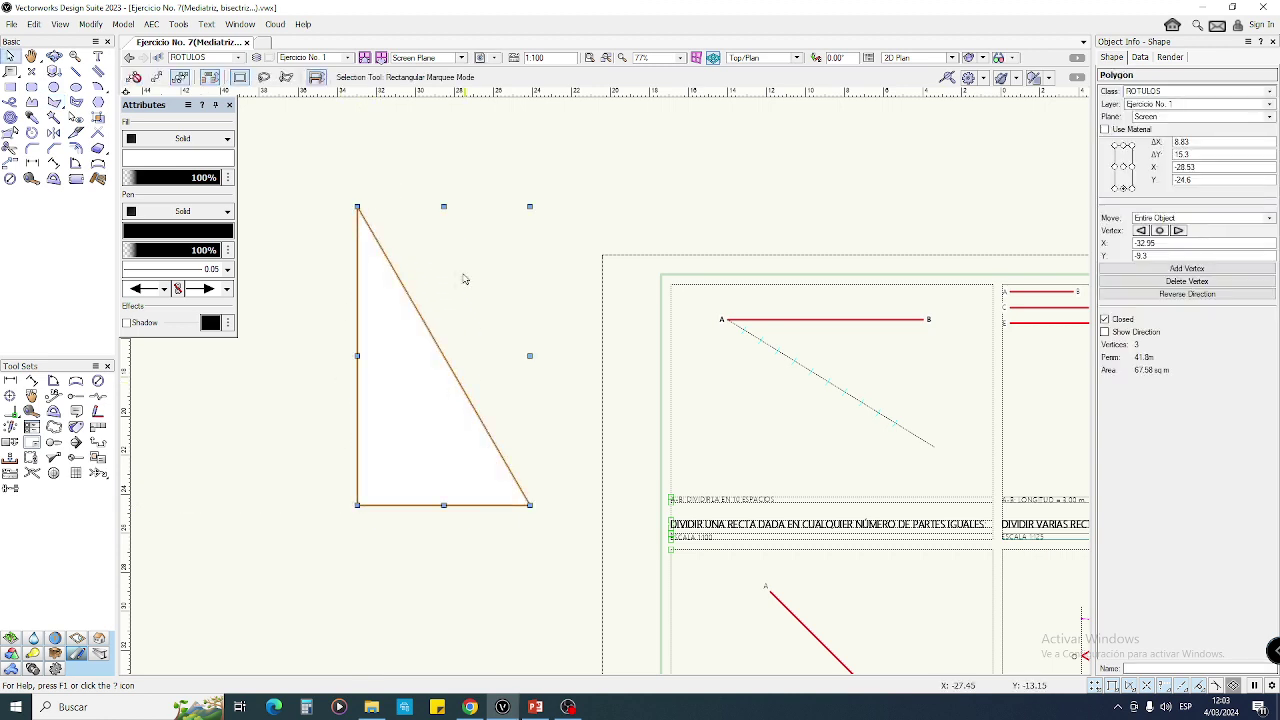
- Fill the right triangle with cyan and lower its fill opacity
{"action": "left_click", "coordinate": [168, 158]}
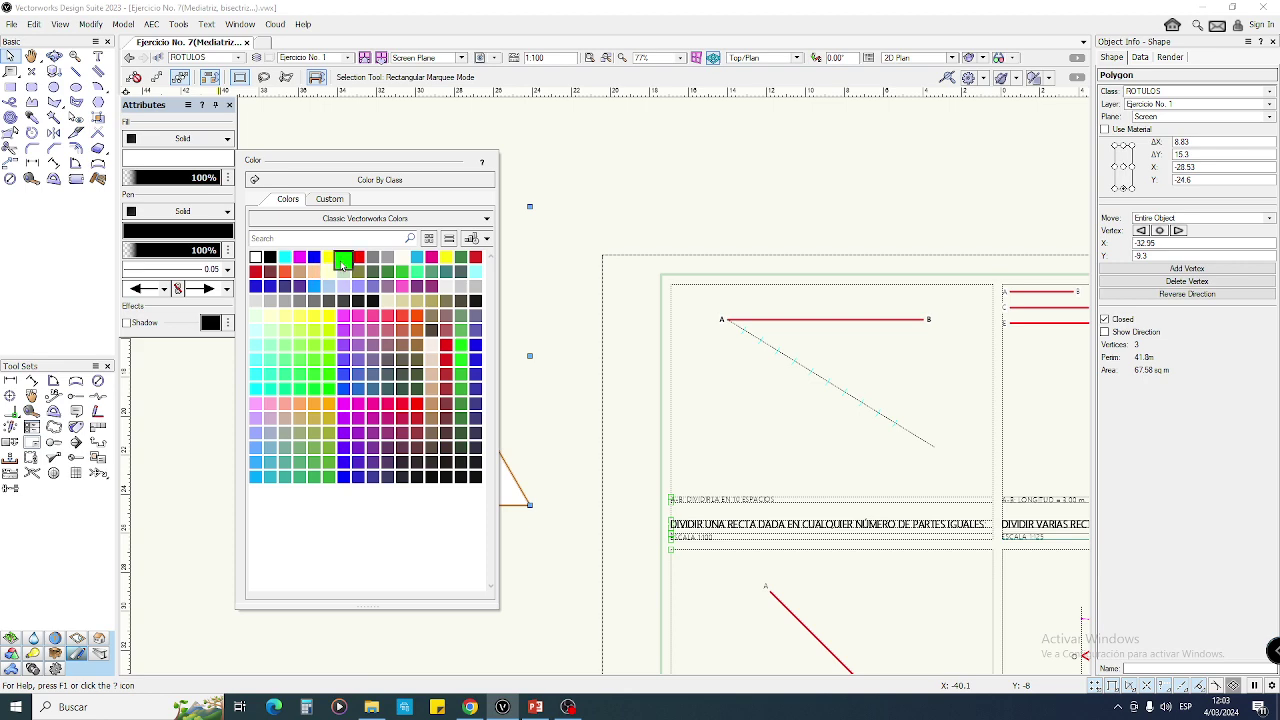
{"action": "left_click", "coordinate": [285, 257]}
{"action": "left_click_drag", "start_coordinate": [217, 174], "coordinate": [160, 181]}
{"action": "left_click", "coordinate": [489, 289]}
- Draw a horizontal line about 14.05 m long beside the cyan triangle and a line about 11.95 m long at 135° from its end
{"action": "middle_click_drag", "start_coordinate": [409, 434], "coordinate": [591, 420]}
{"action": "middle_click_drag", "start_coordinate": [421, 461], "coordinate": [444, 461]}
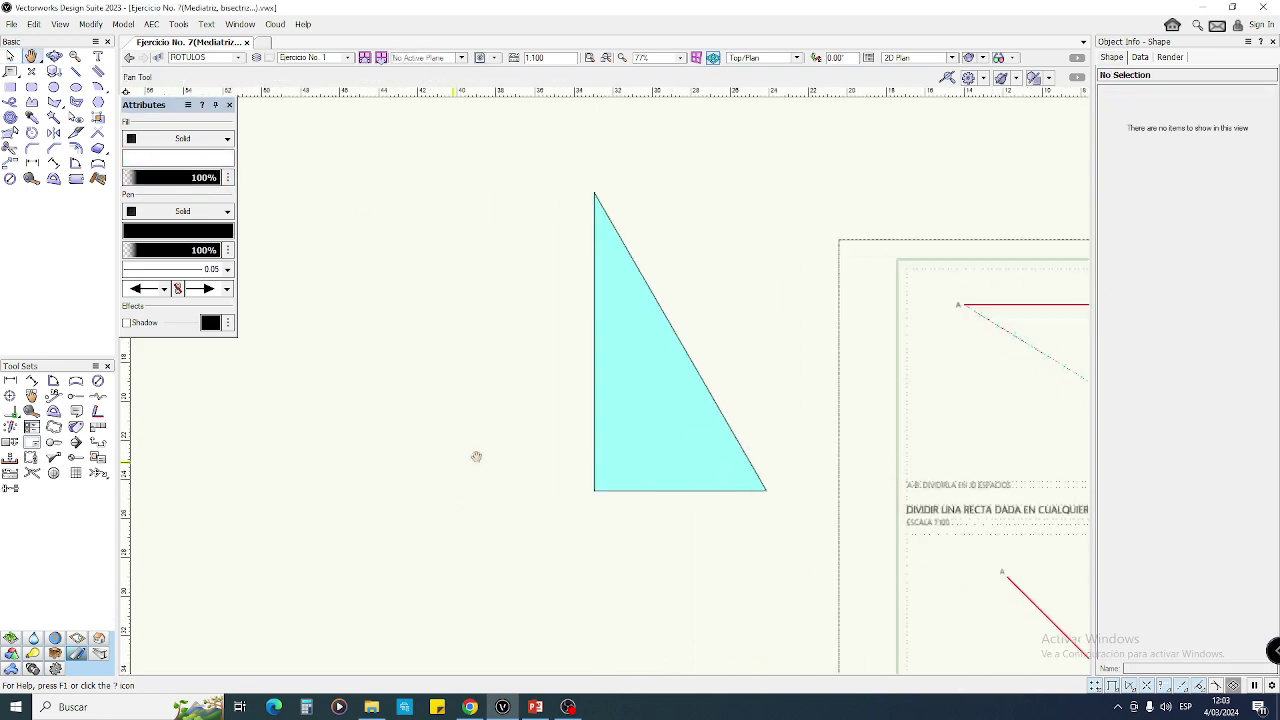
{"action": "key", "text": "2"}
{"action": "left_click", "coordinate": [288, 466]}
{"action": "left_click", "coordinate": [564, 467]}
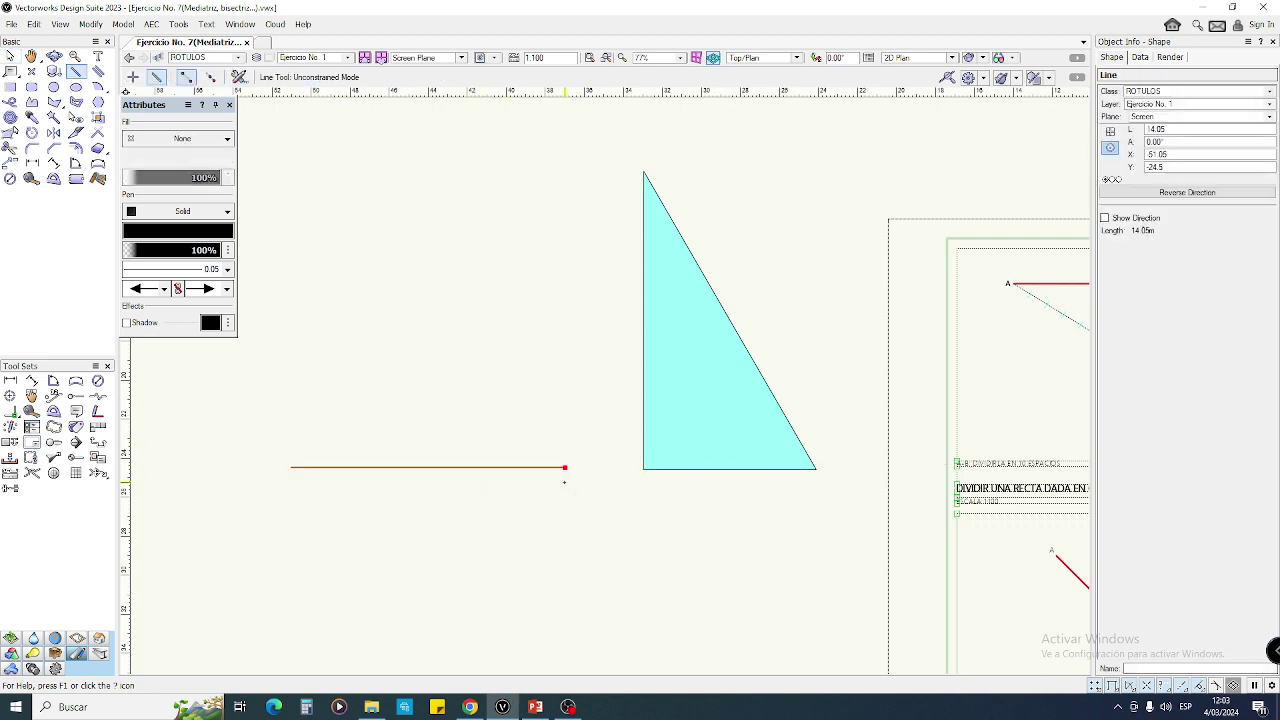
{"action": "left_click", "coordinate": [564, 467]}
{"action": "left_click", "coordinate": [399, 303]}
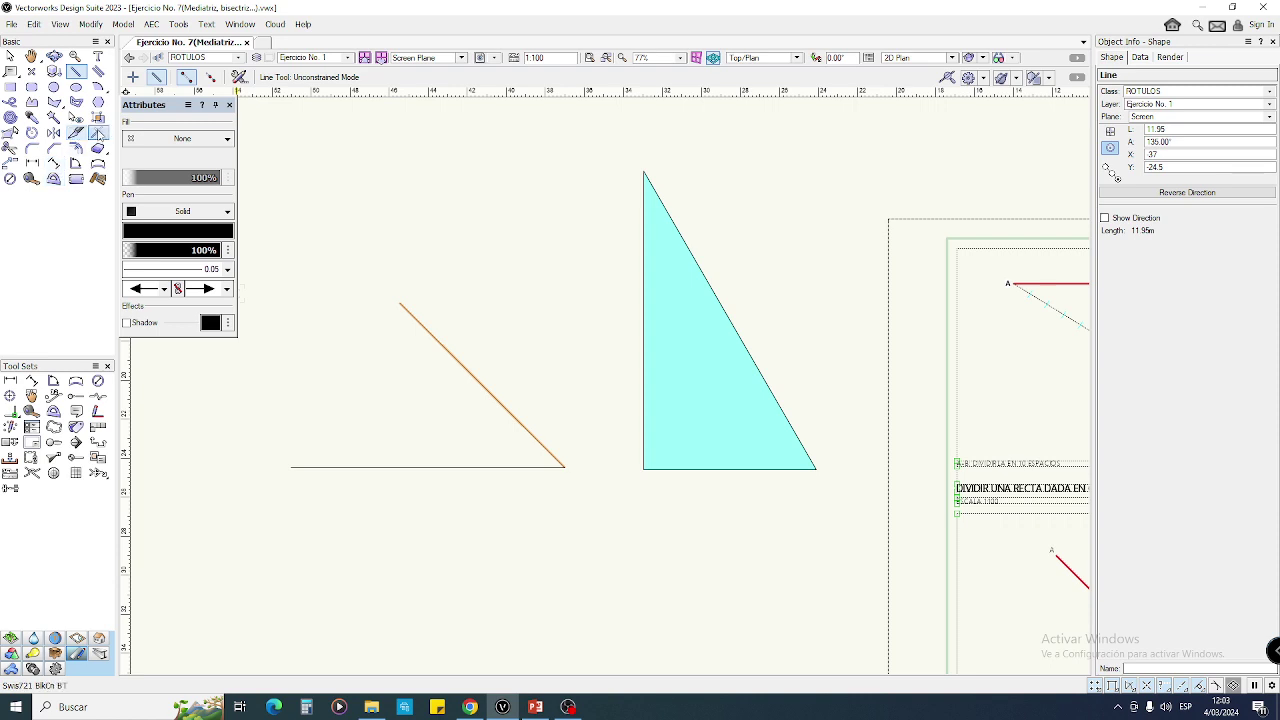
- Mirror a duplicate of the 135° line about the vertical axis through the midpoint of the horizontal line
{"action": "left_click", "coordinate": [98, 136]}
{"action": "left_click", "coordinate": [55, 134]}
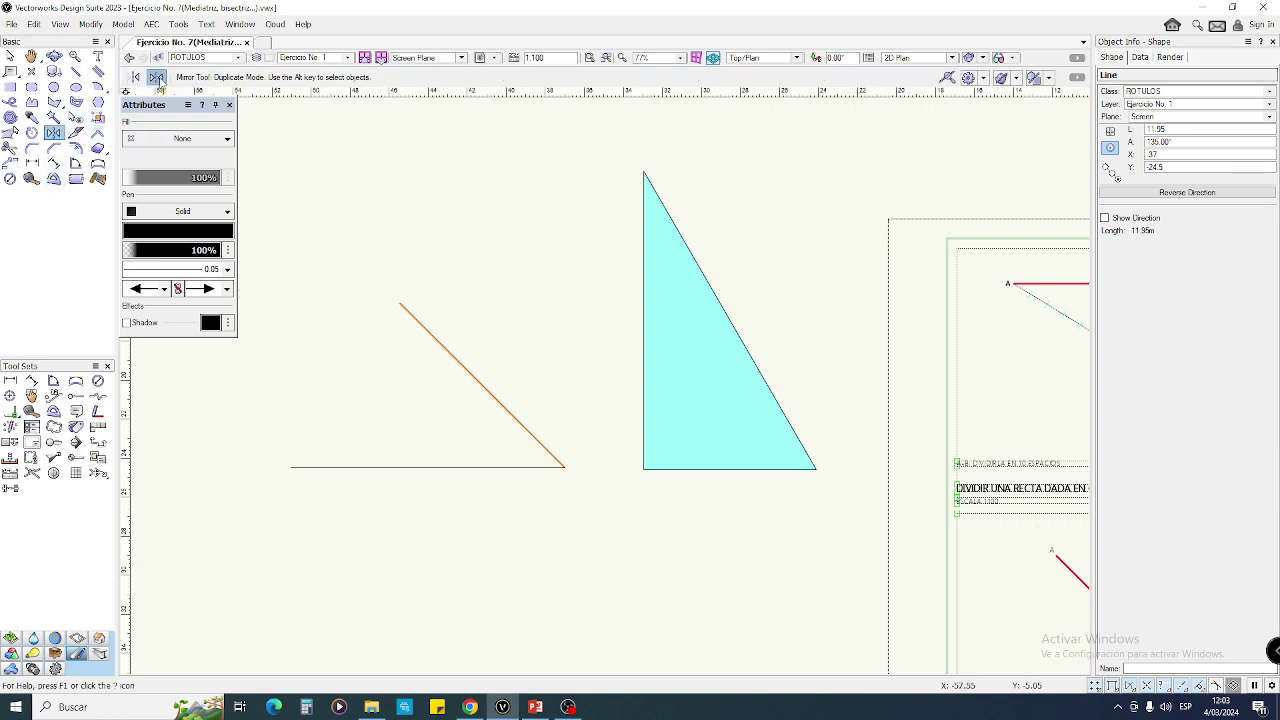
{"action": "left_click_drag", "start_coordinate": [427, 467], "coordinate": [428, 246]}
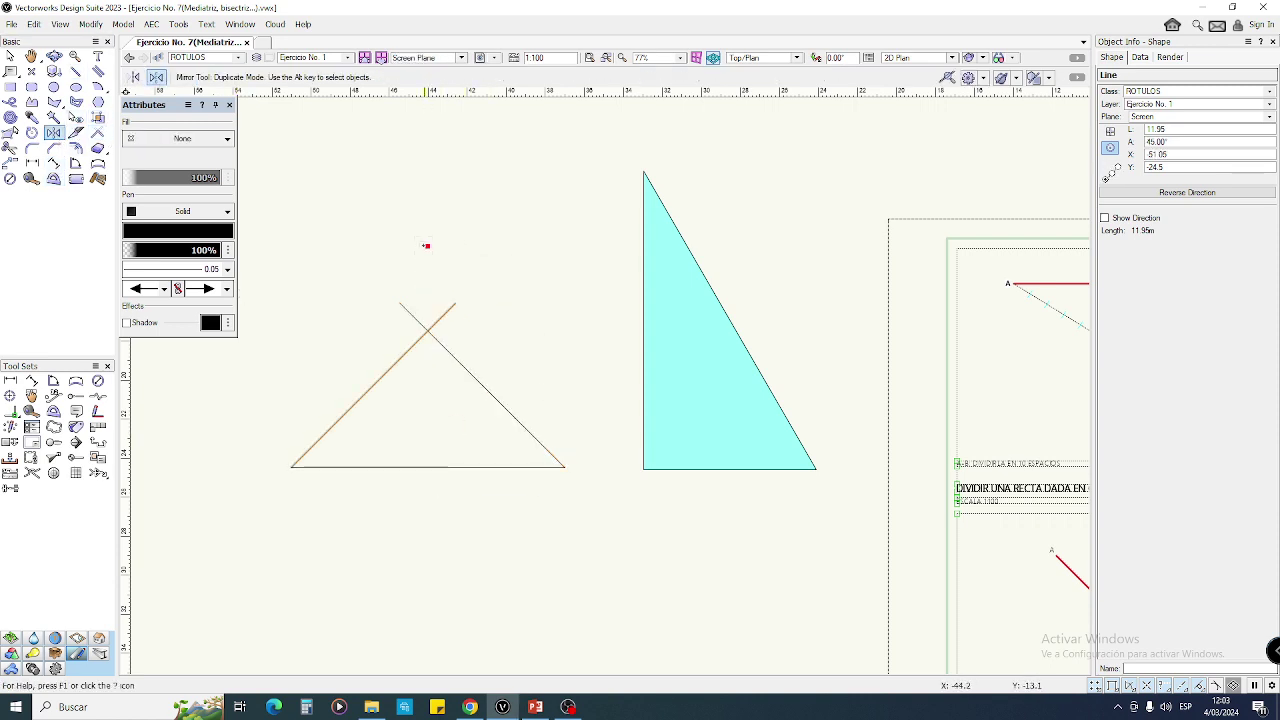
{"action": "key", "text": "x"}
- Combine the two crossing sloped lines at their intersection into one polygon, removing the ends beyond the apex
{"action": "left_click", "coordinate": [98, 133]}
{"action": "left_click", "coordinate": [186, 80]}
{"action": "left_click", "coordinate": [408, 351]}
{"action": "left_click", "coordinate": [447, 350]}
{"action": "left_click", "coordinate": [396, 365]}
{"action": "key", "text": "x"}
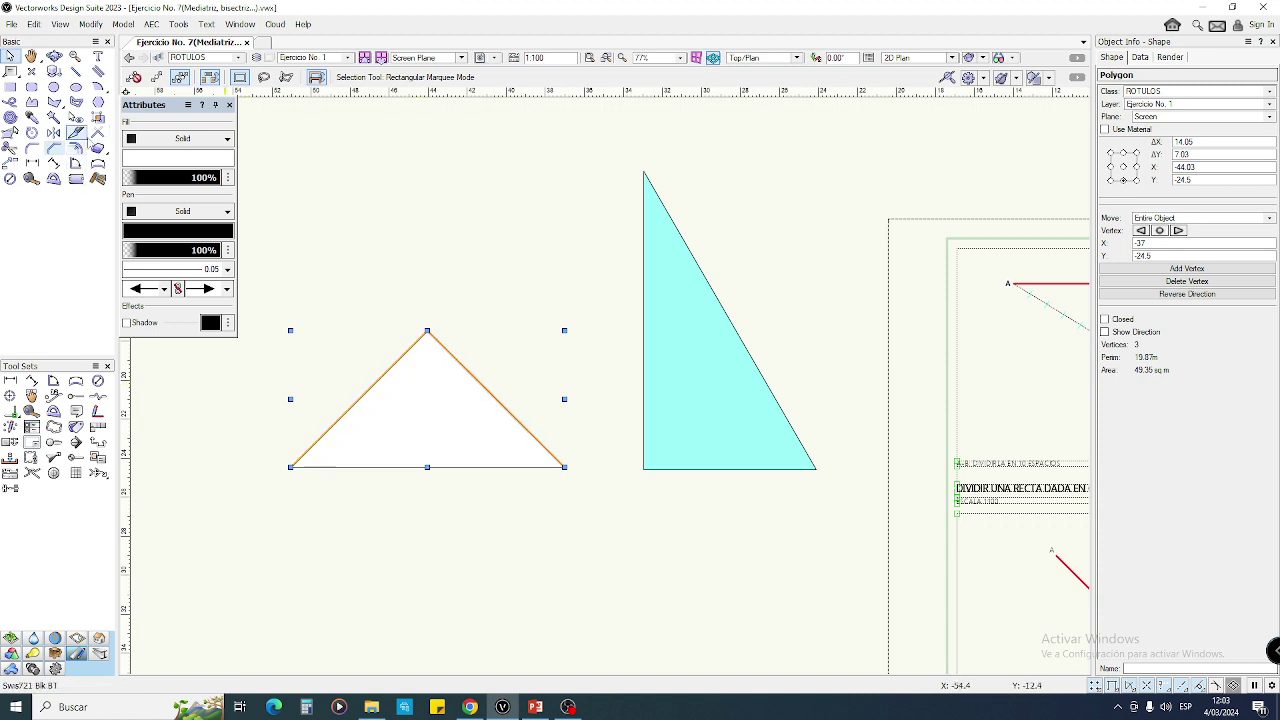
- Combine the sloped sides with the horizontal base line into one closed triangle
{"action": "left_click", "coordinate": [97, 132]}
{"action": "left_click", "coordinate": [330, 420]}
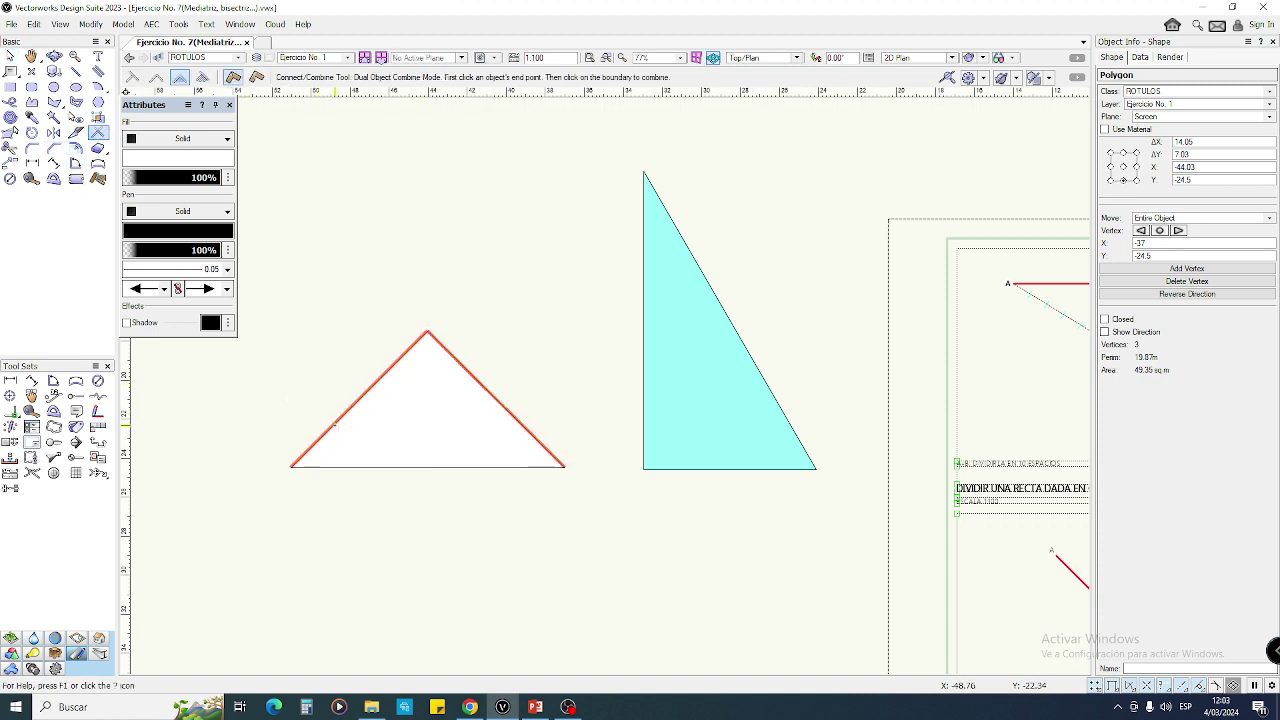
{"action": "left_click", "coordinate": [345, 465]}
{"action": "key", "text": "x"}
{"action": "left_click", "coordinate": [537, 271]}
- Fill the 45° triangle with cyan and reduce its fill opacity
{"action": "left_click", "coordinate": [431, 389]}
{"action": "left_click", "coordinate": [191, 161]}
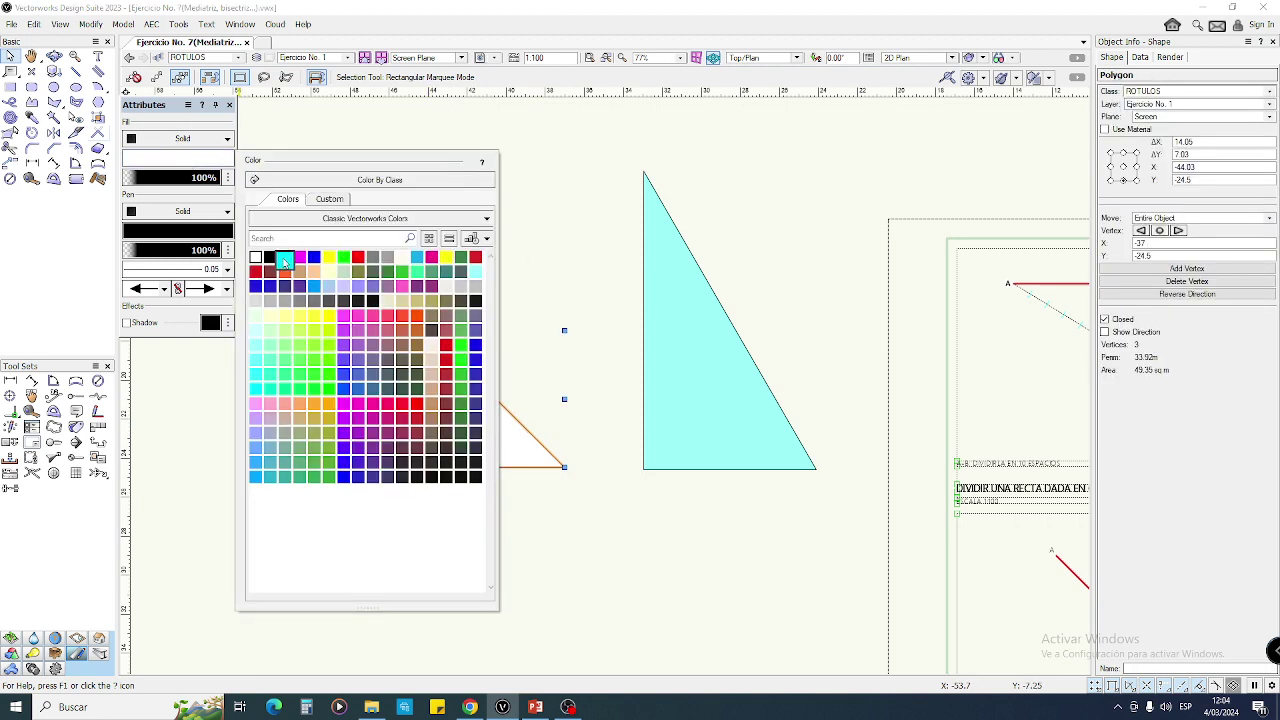
{"action": "left_click", "coordinate": [285, 259]}
{"action": "left_click_drag", "start_coordinate": [216, 178], "coordinate": [187, 182]}
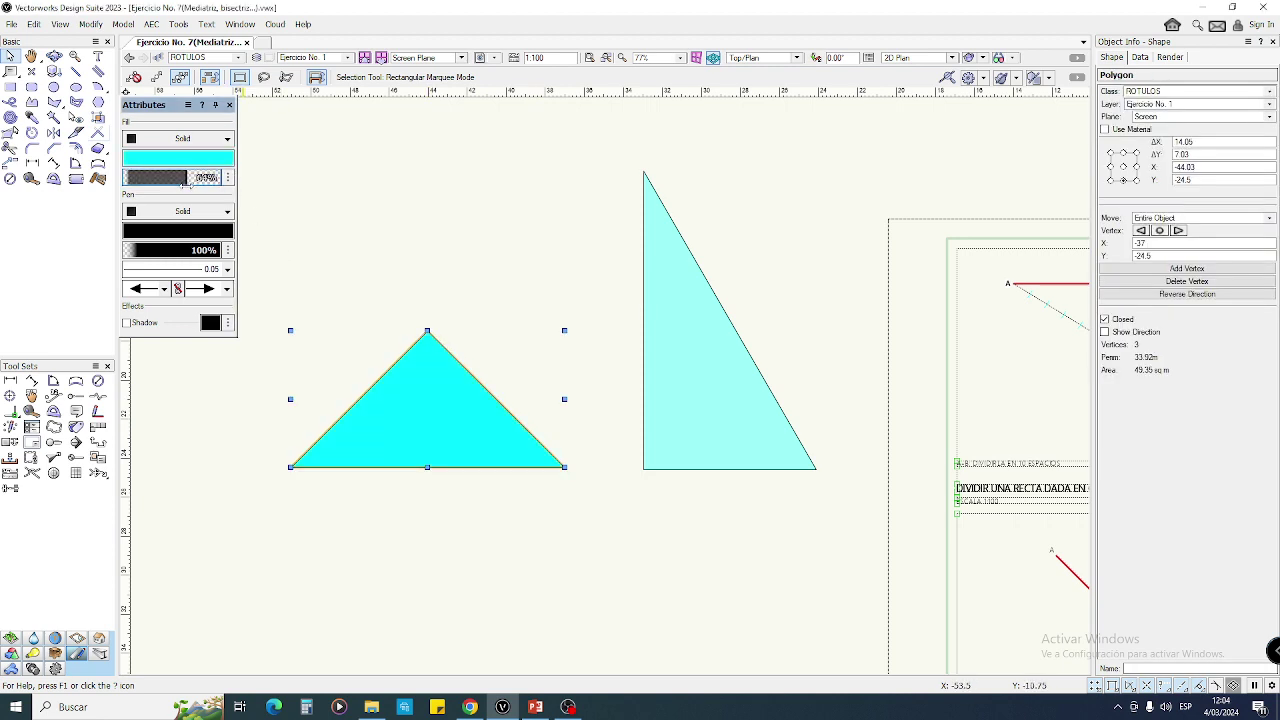
- Move the 45° and 30°/60° set squares beside the upper corner of the exercise sheet, near line AB
{"action": "left_click", "coordinate": [567, 569]}
{"action": "middle_click_drag", "start_coordinate": [558, 541], "coordinate": [363, 491]}
{"action": "scroll", "coordinate": [446, 465], "scroll_direction": "down", "scroll_amount": 2}
{"action": "left_click_drag", "start_coordinate": [360, 425], "coordinate": [569, 301]}
{"action": "scroll", "coordinate": [646, 375], "scroll_direction": "up", "scroll_amount": 3}
{"action": "left_click_drag", "start_coordinate": [292, 428], "coordinate": [334, 391]}
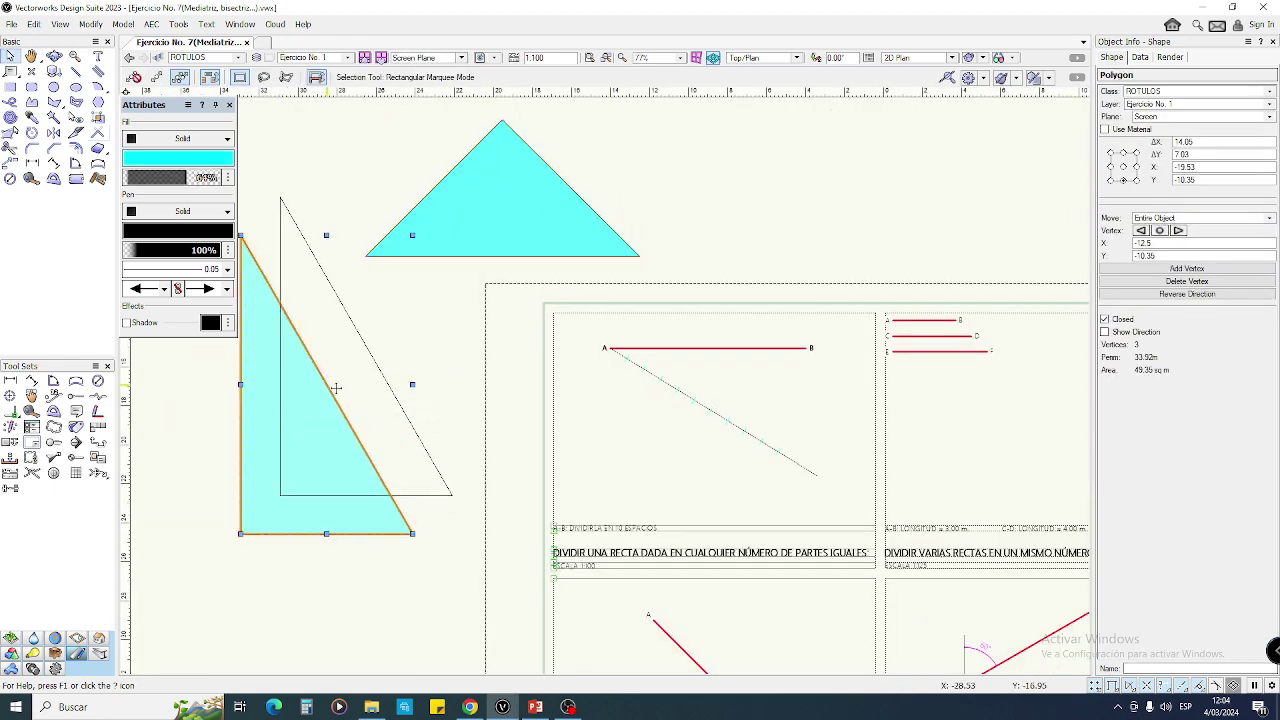
{"action": "left_click_drag", "start_coordinate": [468, 227], "coordinate": [440, 211]}
{"action": "left_click", "coordinate": [617, 190]}
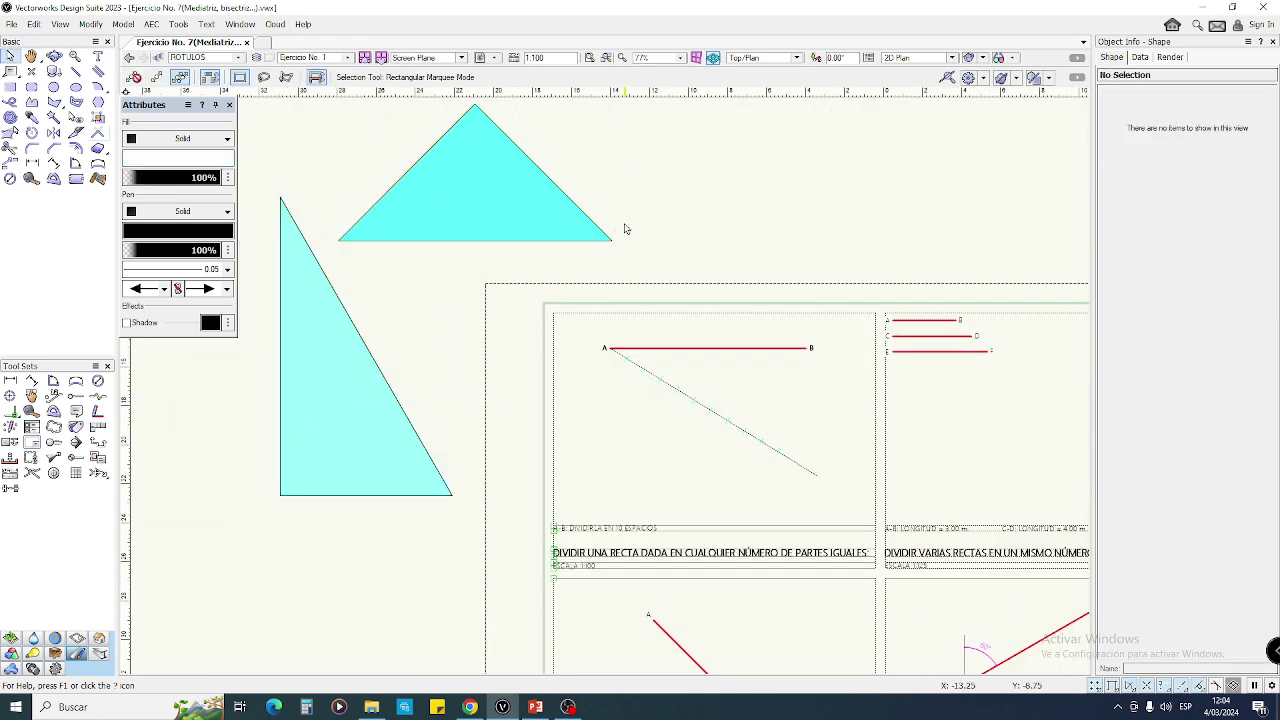
{"action": "scroll", "coordinate": [677, 354], "scroll_direction": "up", "scroll_amount": 2}
- Review the PowerPoint slide on dividing a line into equal parts, and return to the Vectorworks drawing
{"action": "left_click", "coordinate": [535, 707]}
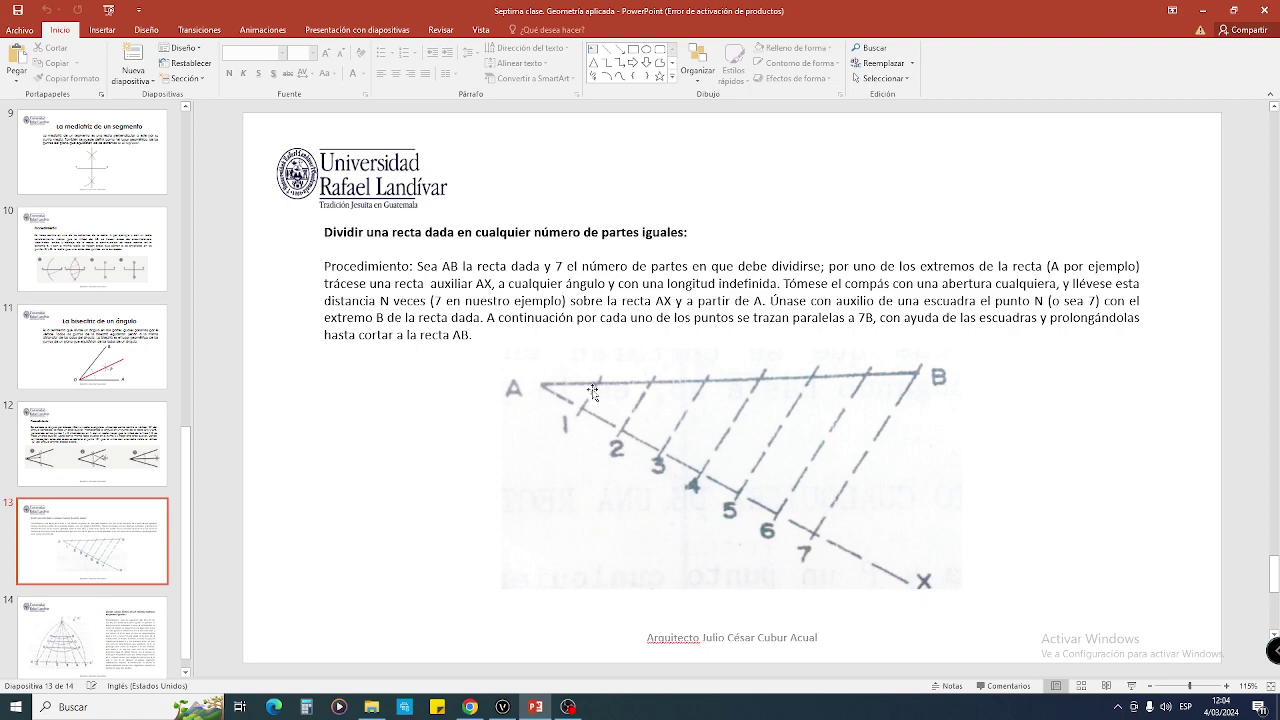
{"action": "left_click", "coordinate": [506, 706]}
{"action": "middle_click_drag", "start_coordinate": [505, 417], "coordinate": [549, 454]}
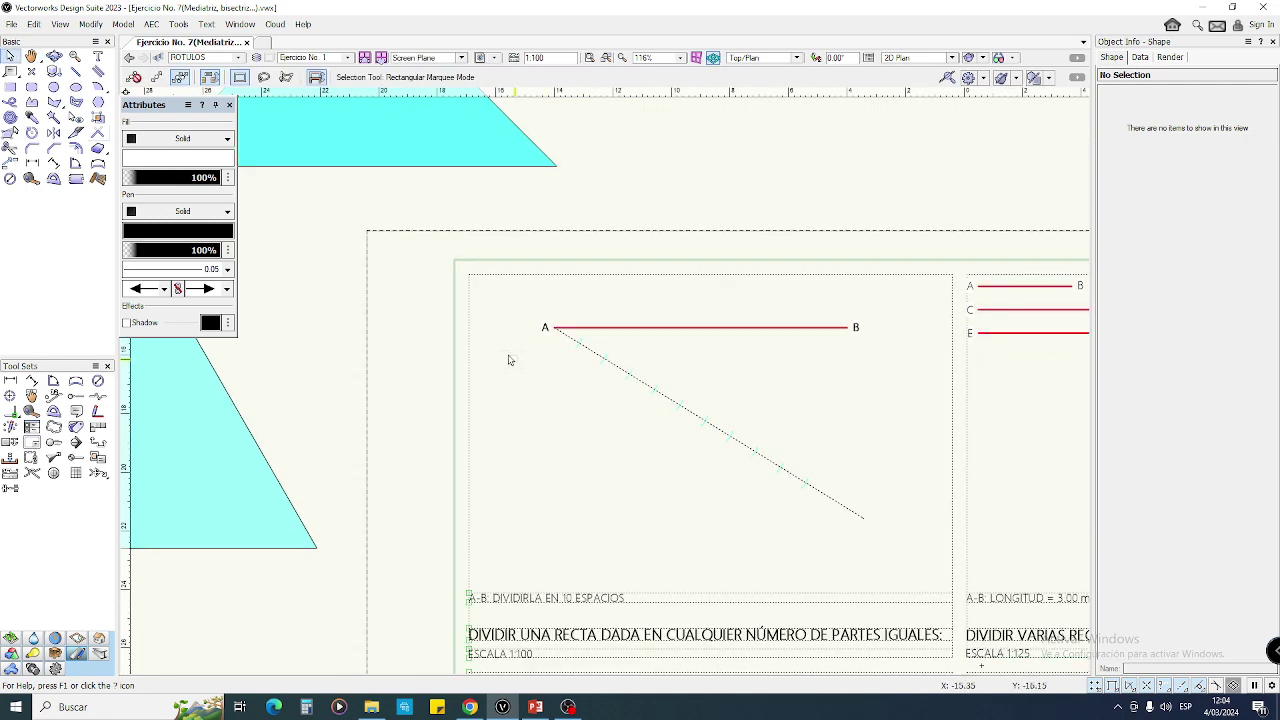
- Bring both set squares closer to line AB and place the 45° one with its sloped edge on endpoint B
{"action": "left_click_drag", "start_coordinate": [220, 463], "coordinate": [343, 491]}
{"action": "left_click_drag", "start_coordinate": [448, 142], "coordinate": [1058, 515]}
{"action": "scroll", "coordinate": [921, 501], "scroll_direction": "up", "scroll_amount": 2}
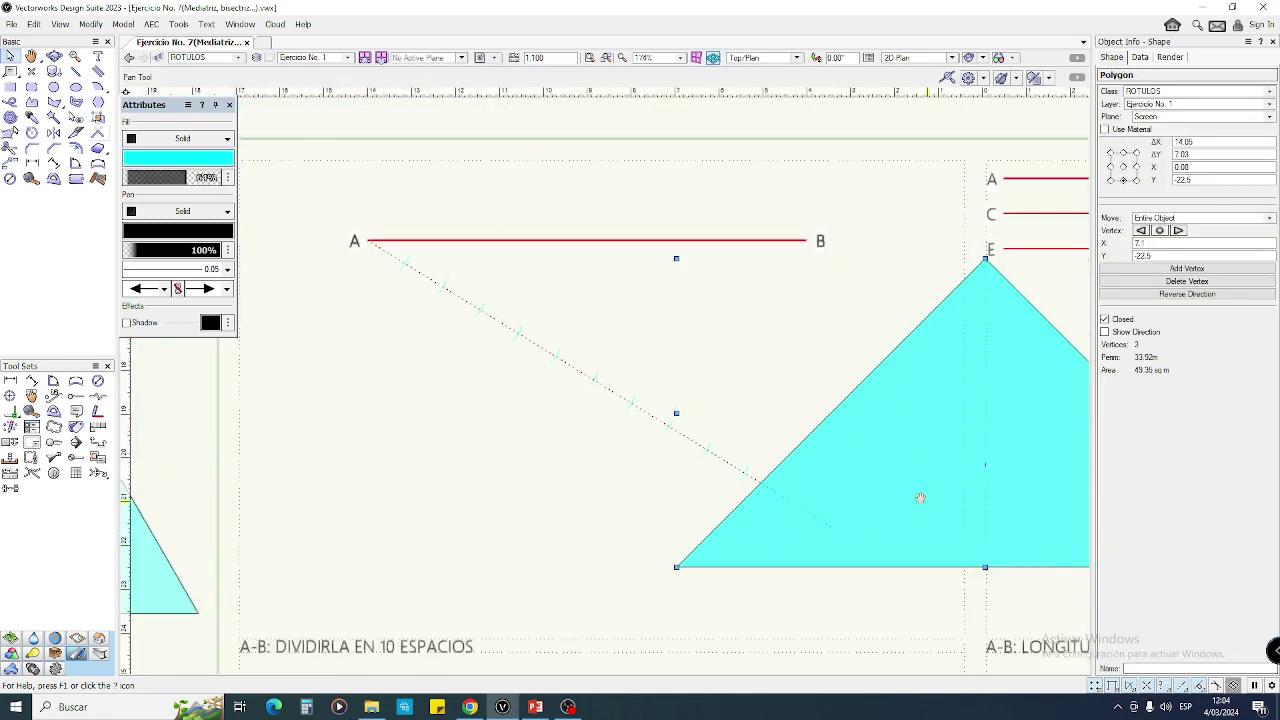
{"action": "middle_click_drag", "start_coordinate": [921, 505], "coordinate": [730, 477]}
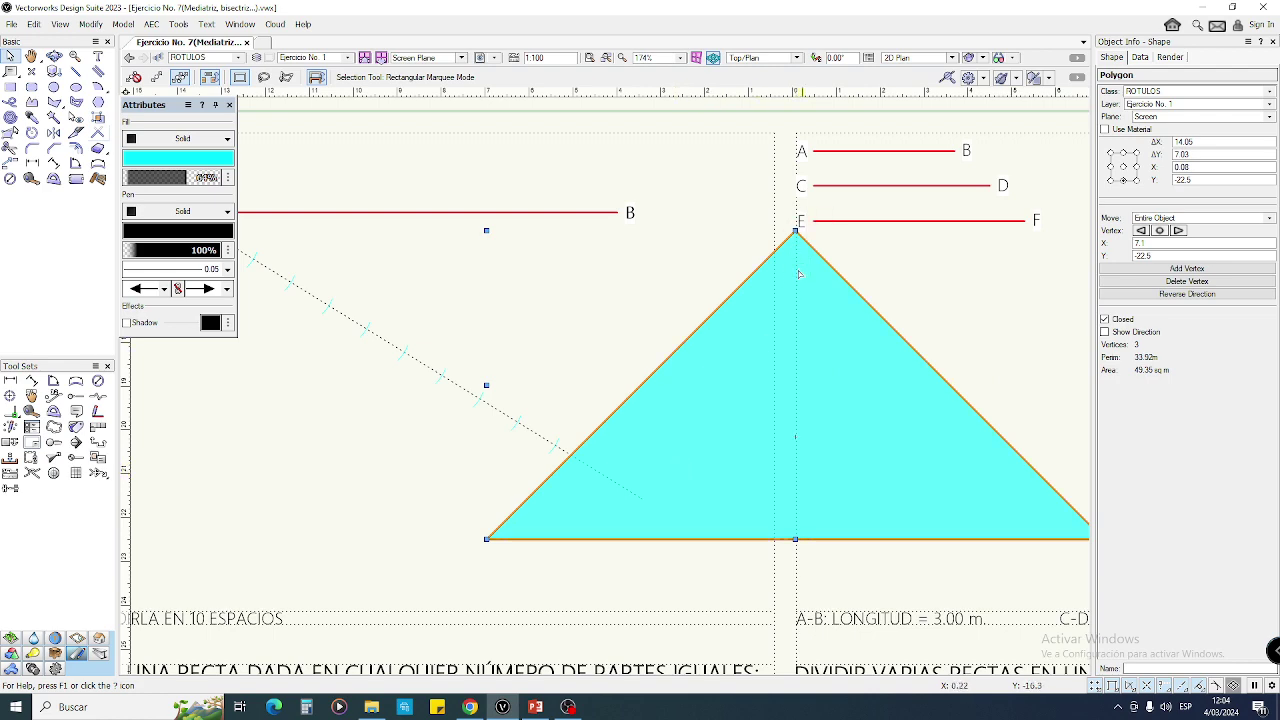
{"action": "left_click", "coordinate": [749, 277]}
{"action": "left_click_drag", "start_coordinate": [745, 284], "coordinate": [619, 214]}
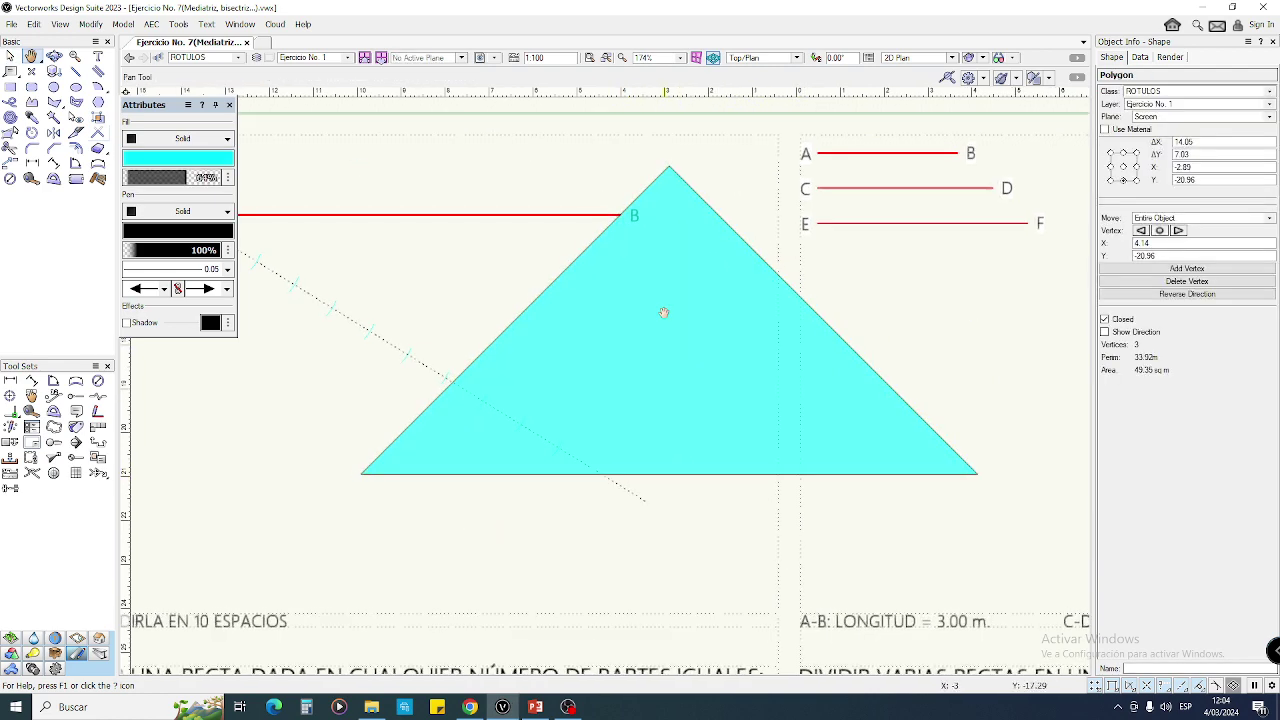
- Rotate the 45° set square about endpoint B until its edge passes through the seventh arc mark on the auxiliary line
{"action": "left_click", "coordinate": [32, 132]}
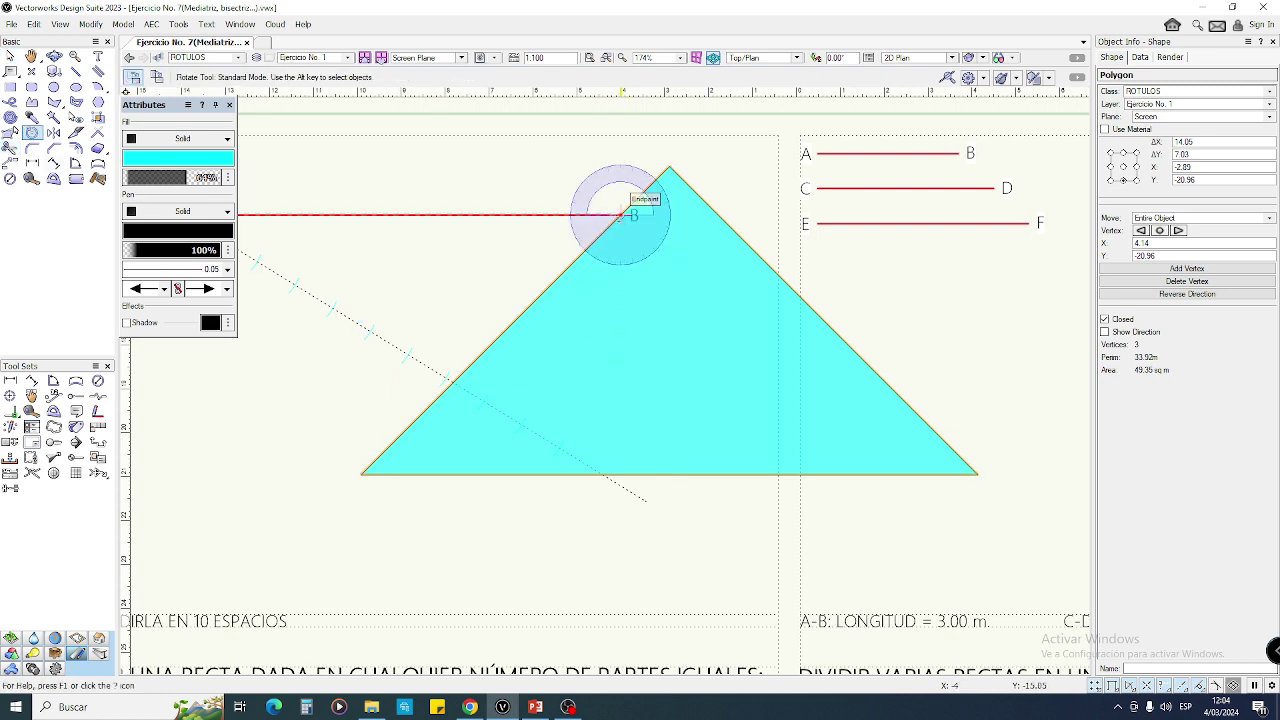
{"action": "left_click", "coordinate": [620, 214]}
{"action": "left_click", "coordinate": [361, 474]}
{"action": "scroll", "coordinate": [645, 487], "scroll_direction": "up", "scroll_amount": 1}
{"action": "middle_click_drag", "start_coordinate": [491, 400], "coordinate": [651, 457]}
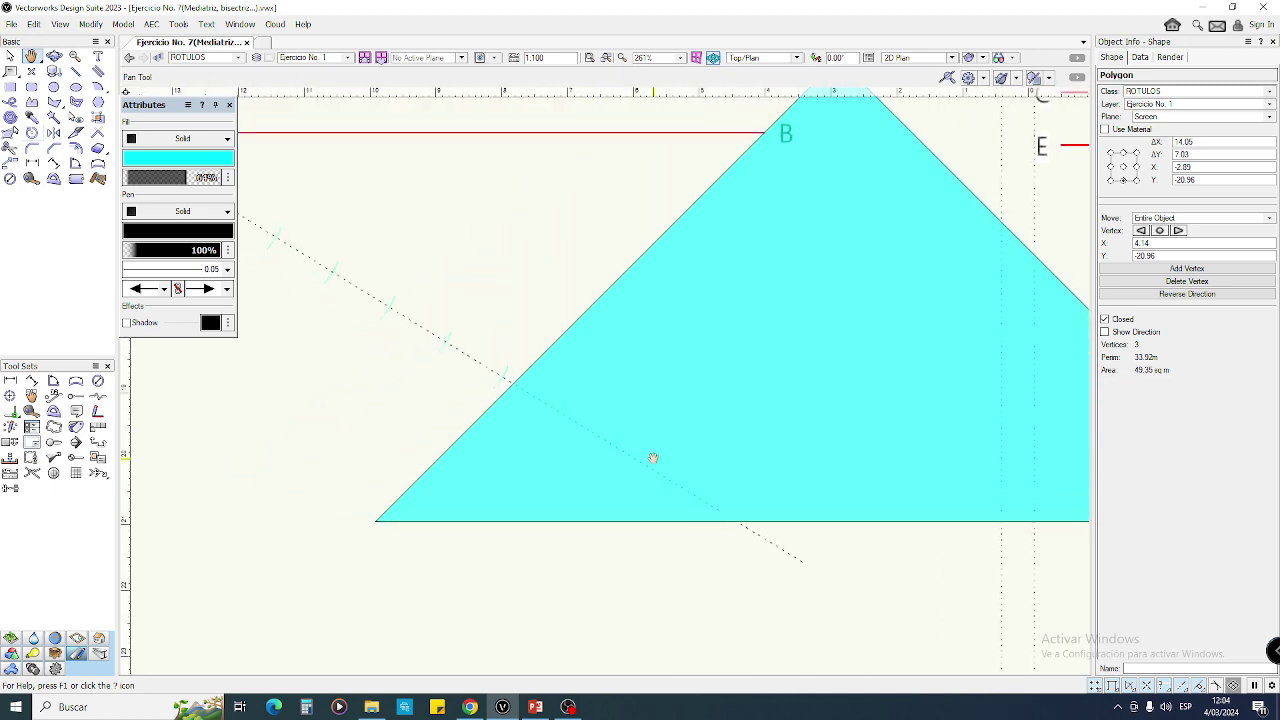
{"action": "middle_click_drag", "start_coordinate": [543, 412], "coordinate": [558, 437]}
{"action": "scroll", "coordinate": [542, 414], "scroll_direction": "up", "scroll_amount": 1}
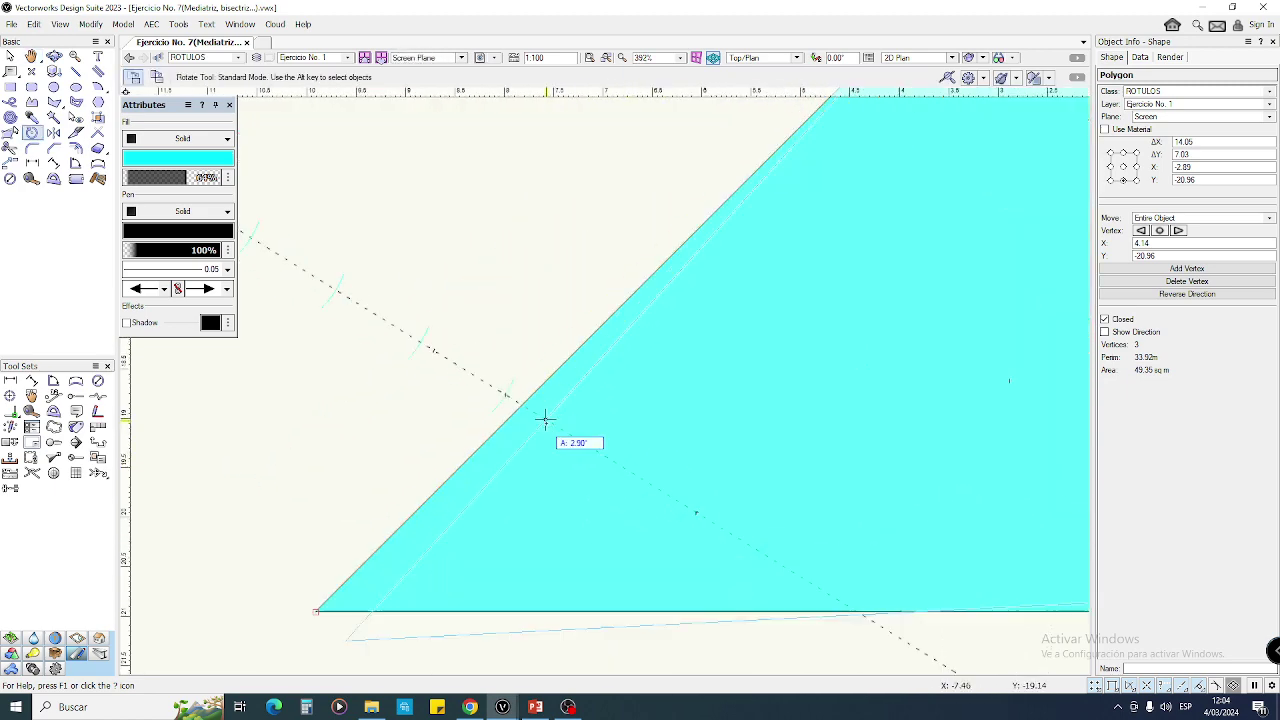
{"action": "scroll", "coordinate": [503, 398], "scroll_direction": "up", "scroll_amount": 4}
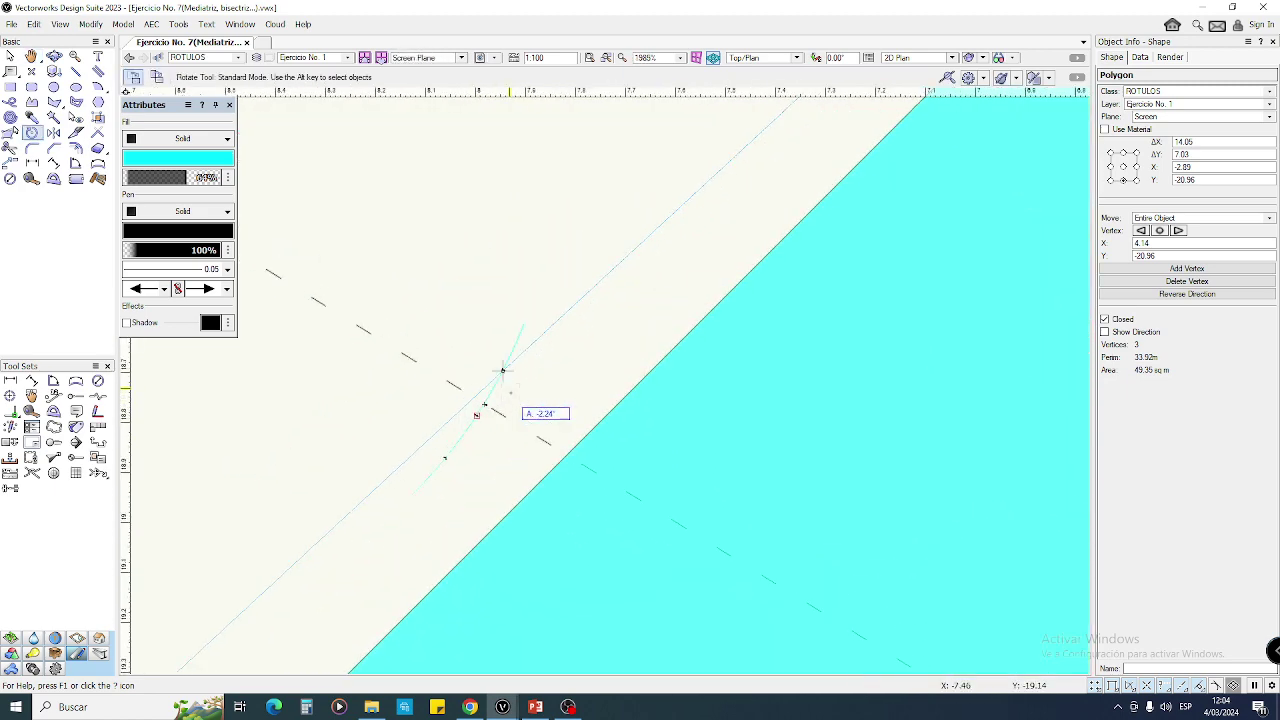
{"action": "scroll", "coordinate": [483, 402], "scroll_direction": "down", "scroll_amount": 7}
{"action": "scroll", "coordinate": [632, 405], "scroll_direction": "up", "scroll_amount": 1}
{"action": "key", "text": "x"}
{"action": "left_click", "coordinate": [657, 263]}
{"action": "middle_click_drag", "start_coordinate": [722, 309], "coordinate": [712, 307]}
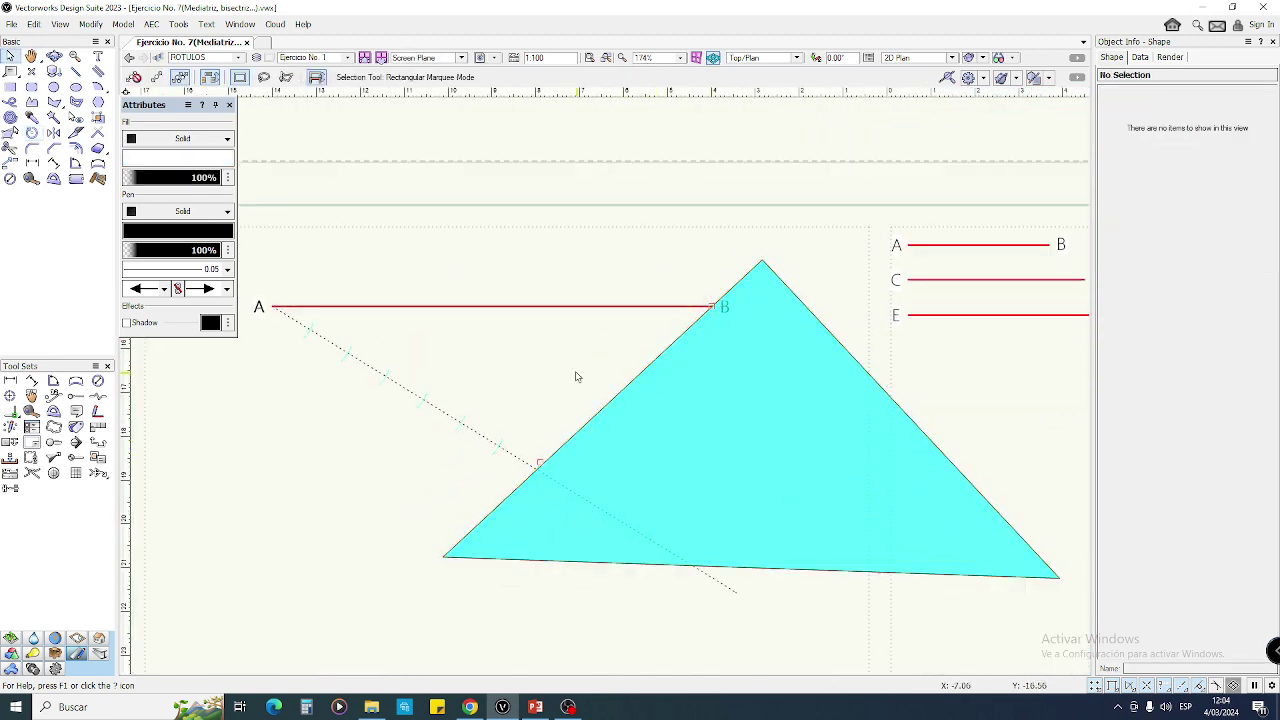
{"action": "left_click", "coordinate": [740, 469]}
{"action": "left_click", "coordinate": [528, 292]}
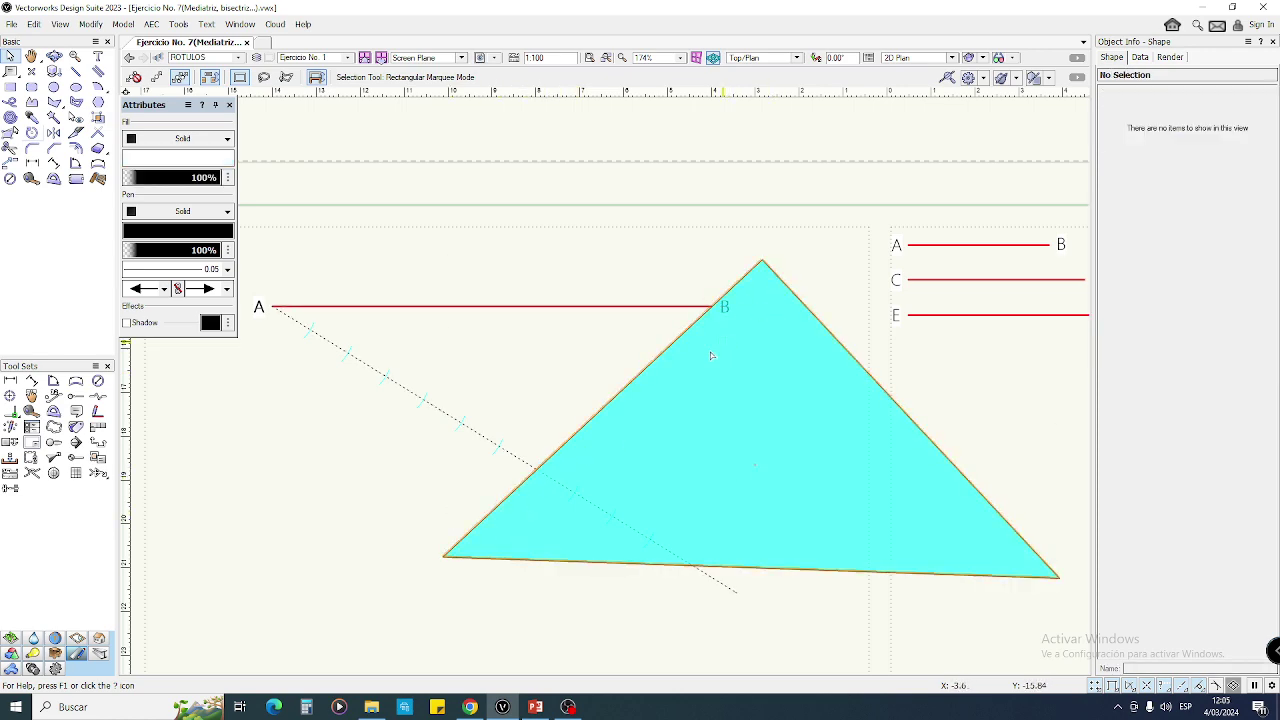
- Move the 30°/60° set square so its sharp apex meets the lower corner of the 45° set square
{"action": "scroll", "coordinate": [728, 346], "scroll_direction": "down", "scroll_amount": 3}
{"action": "left_click_drag", "start_coordinate": [262, 501], "coordinate": [488, 568]}
{"action": "left_click", "coordinate": [421, 372]}
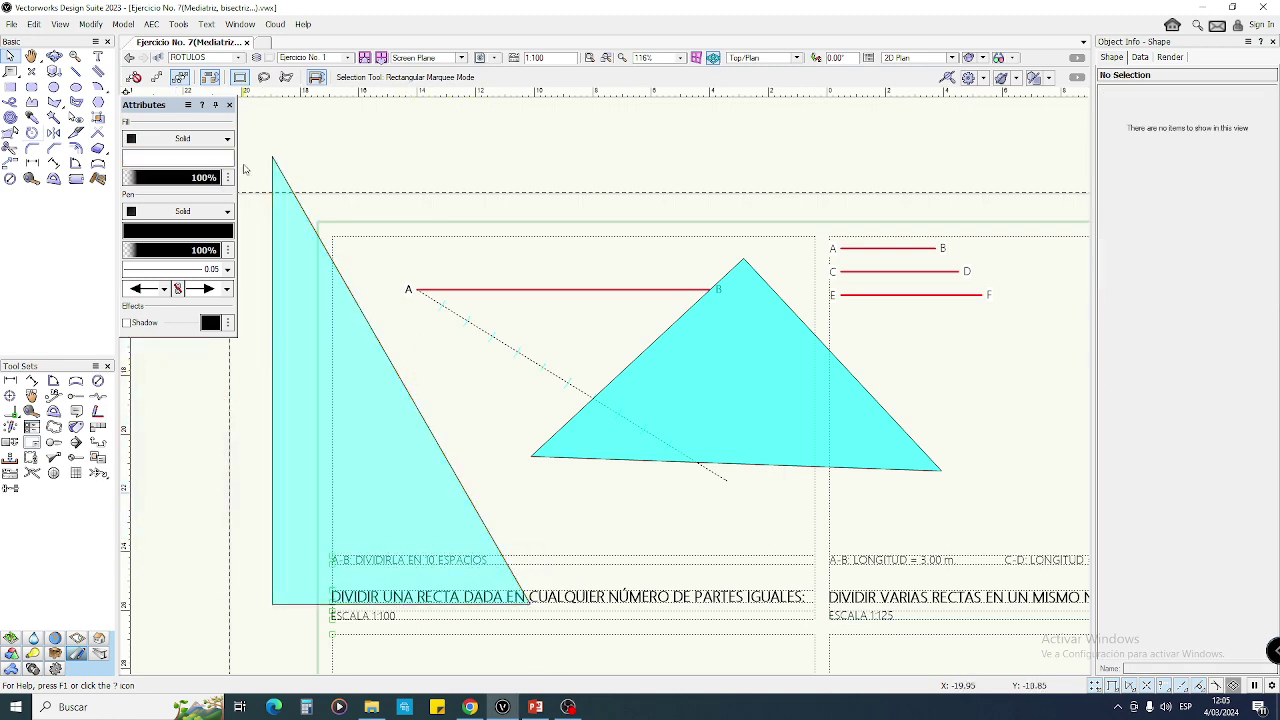
{"action": "left_click_drag", "start_coordinate": [272, 156], "coordinate": [530, 457]}
{"action": "scroll", "coordinate": [580, 495], "scroll_direction": "down", "scroll_amount": 2}
{"action": "middle_click_drag", "start_coordinate": [580, 495], "coordinate": [450, 351]}
- Rotate the 30°/60° set square about the shared corner so its hypotenuse lies along the base of the 45° set square
{"action": "left_click", "coordinate": [32, 134]}
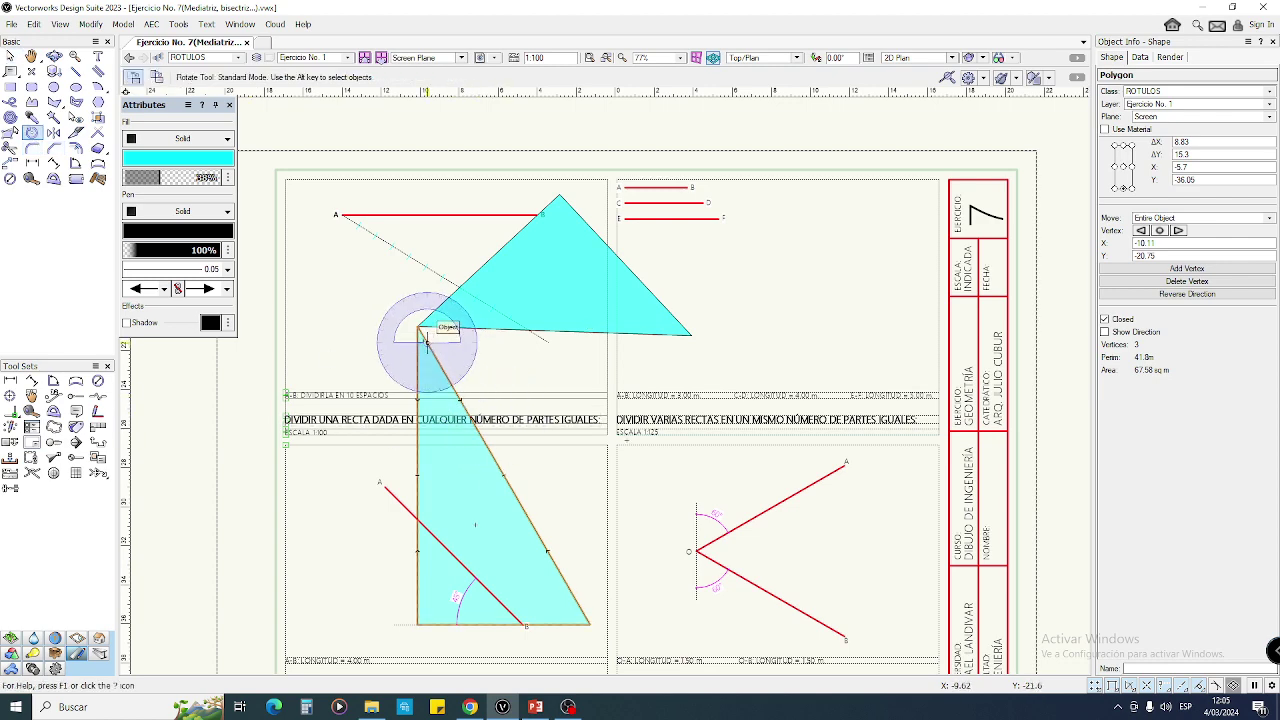
{"action": "left_click", "coordinate": [417, 326]}
{"action": "left_click", "coordinate": [595, 633]}
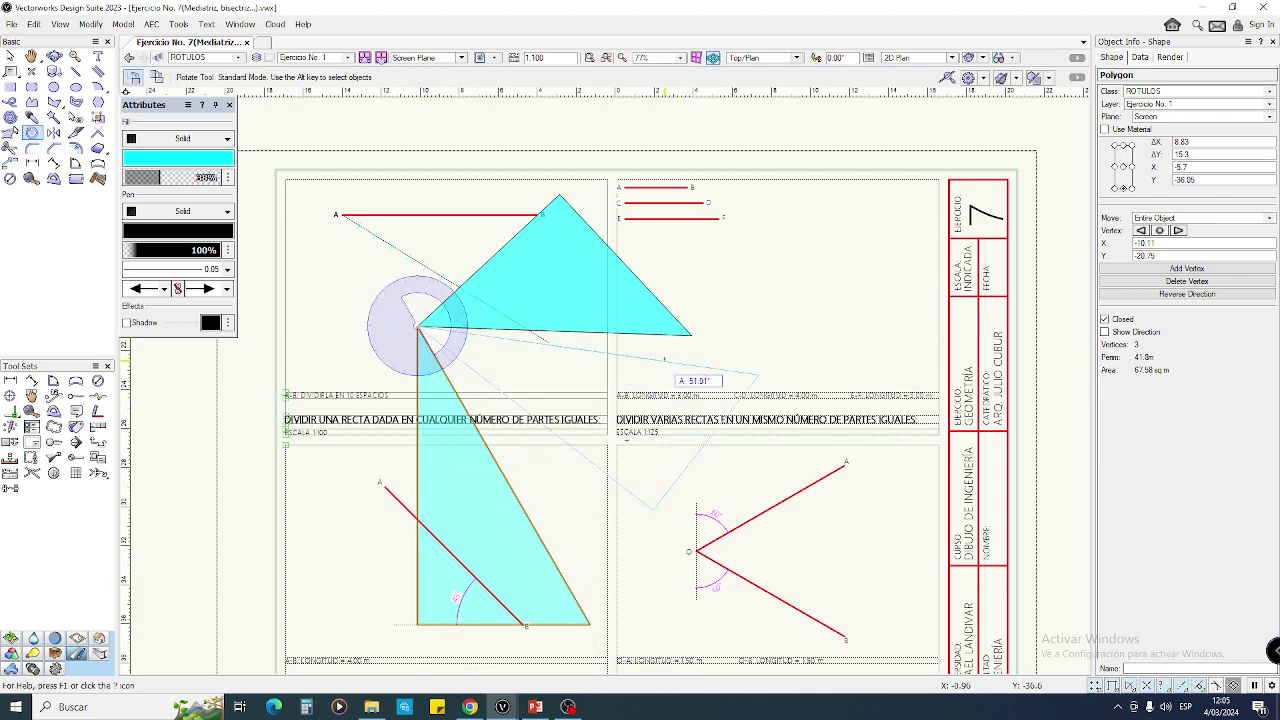
{"action": "left_click", "coordinate": [692, 336]}
{"action": "middle_click_drag", "start_coordinate": [700, 350], "coordinate": [835, 450]}
{"action": "scroll", "coordinate": [835, 450], "scroll_direction": "up", "scroll_amount": 1}
{"action": "key", "text": "x"}
{"action": "left_click", "coordinate": [839, 354]}
{"action": "left_click", "coordinate": [649, 463]}
{"action": "left_click", "coordinate": [876, 416]}
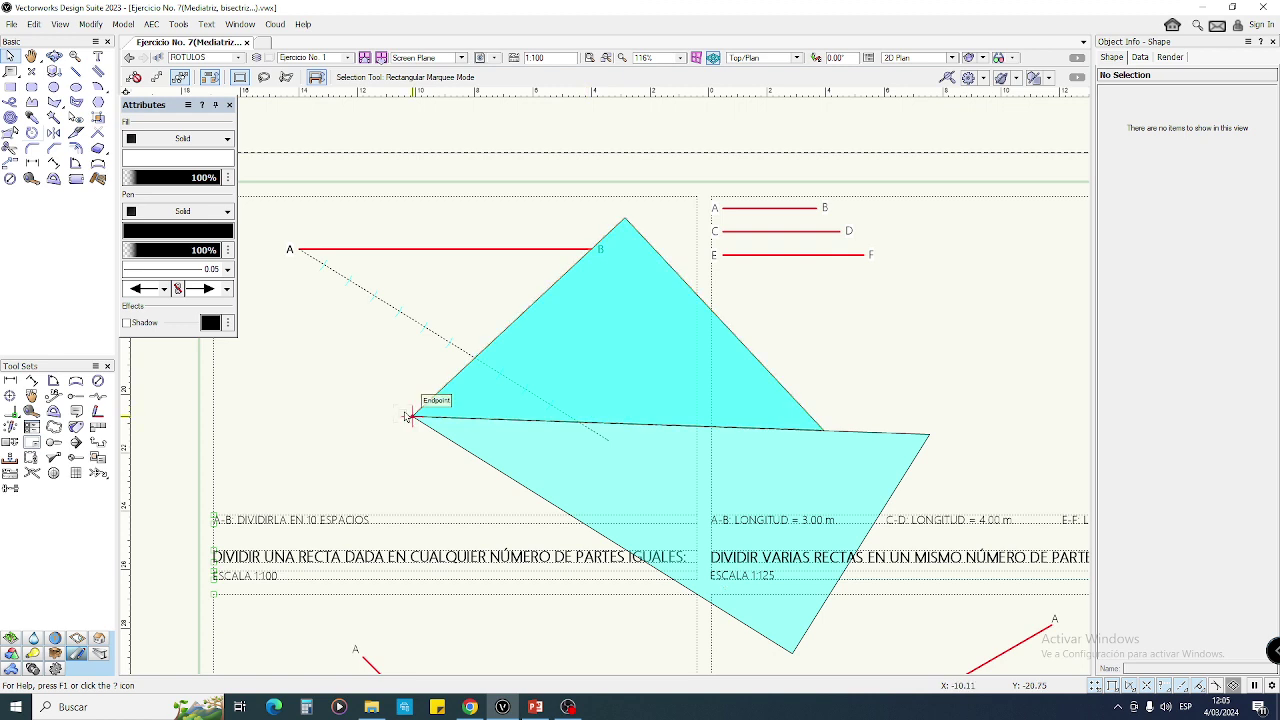
{"action": "left_click", "coordinate": [634, 463]}
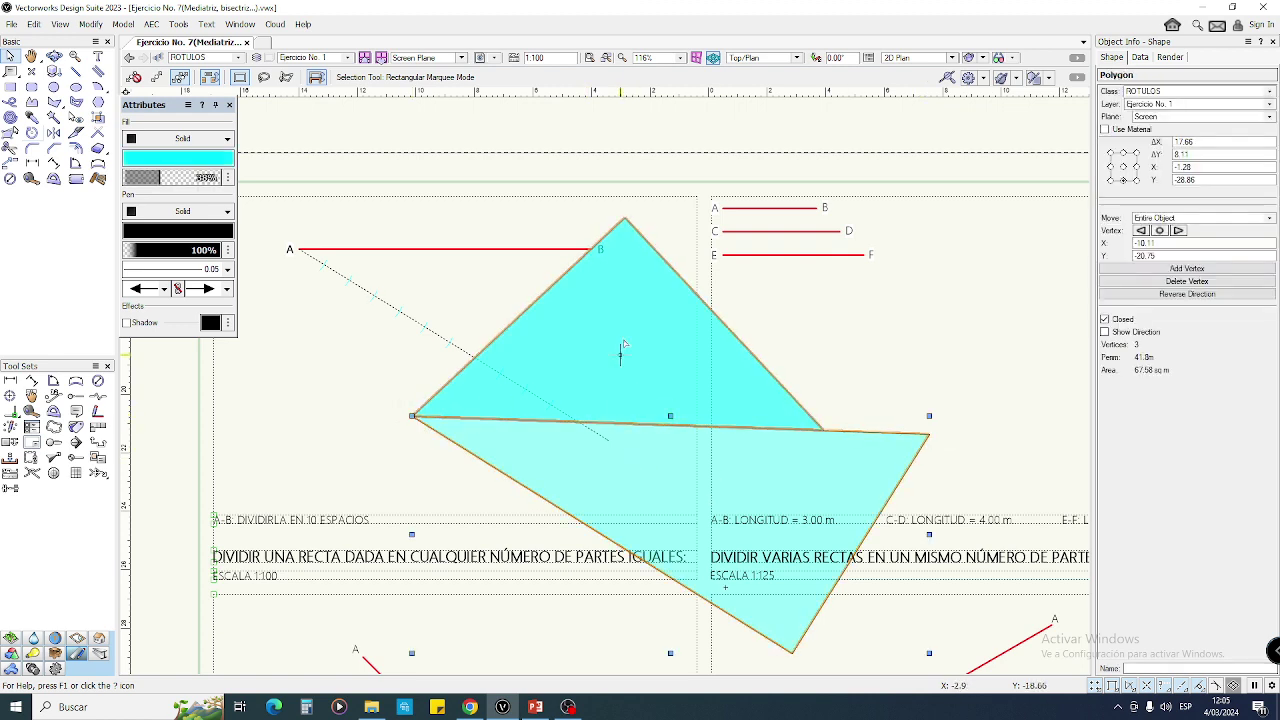
{"action": "left_click", "coordinate": [872, 358]}
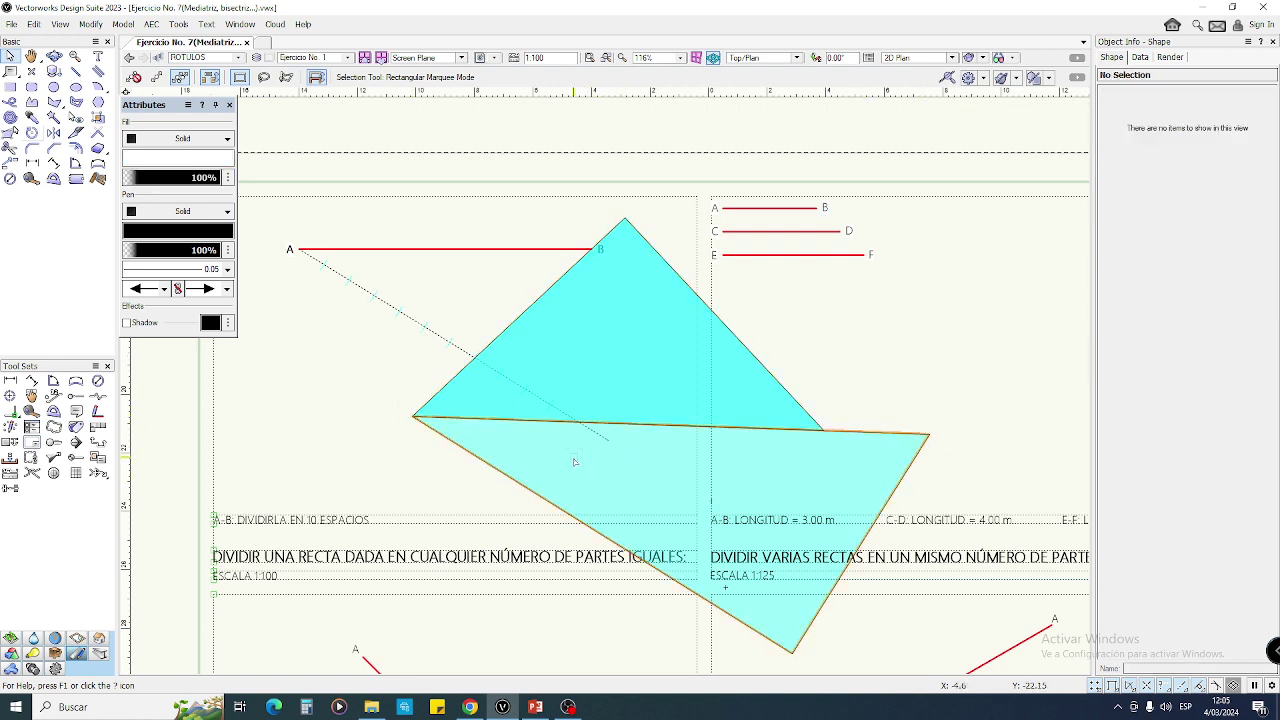
{"action": "left_click_drag", "start_coordinate": [386, 430], "coordinate": [654, 632]}
{"action": "left_click", "coordinate": [638, 472]}
{"action": "left_click", "coordinate": [861, 314]}
{"action": "left_click", "coordinate": [779, 482]}
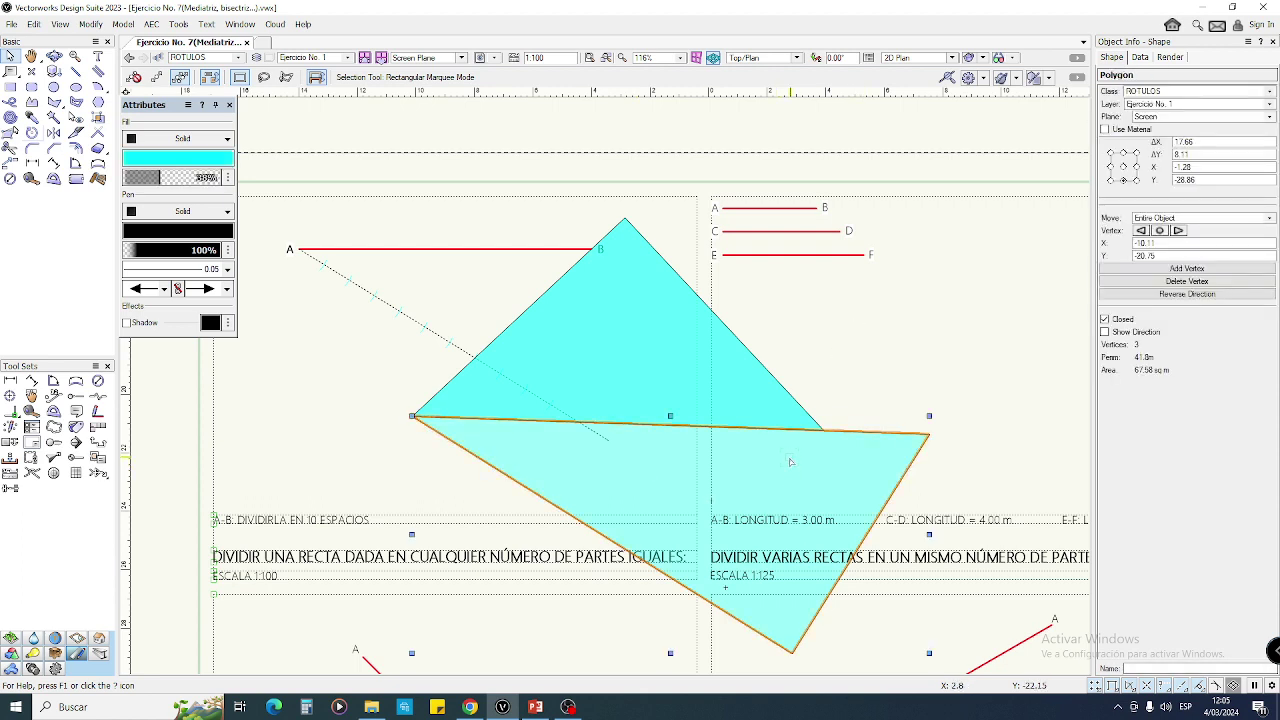
{"action": "left_click", "coordinate": [848, 367]}
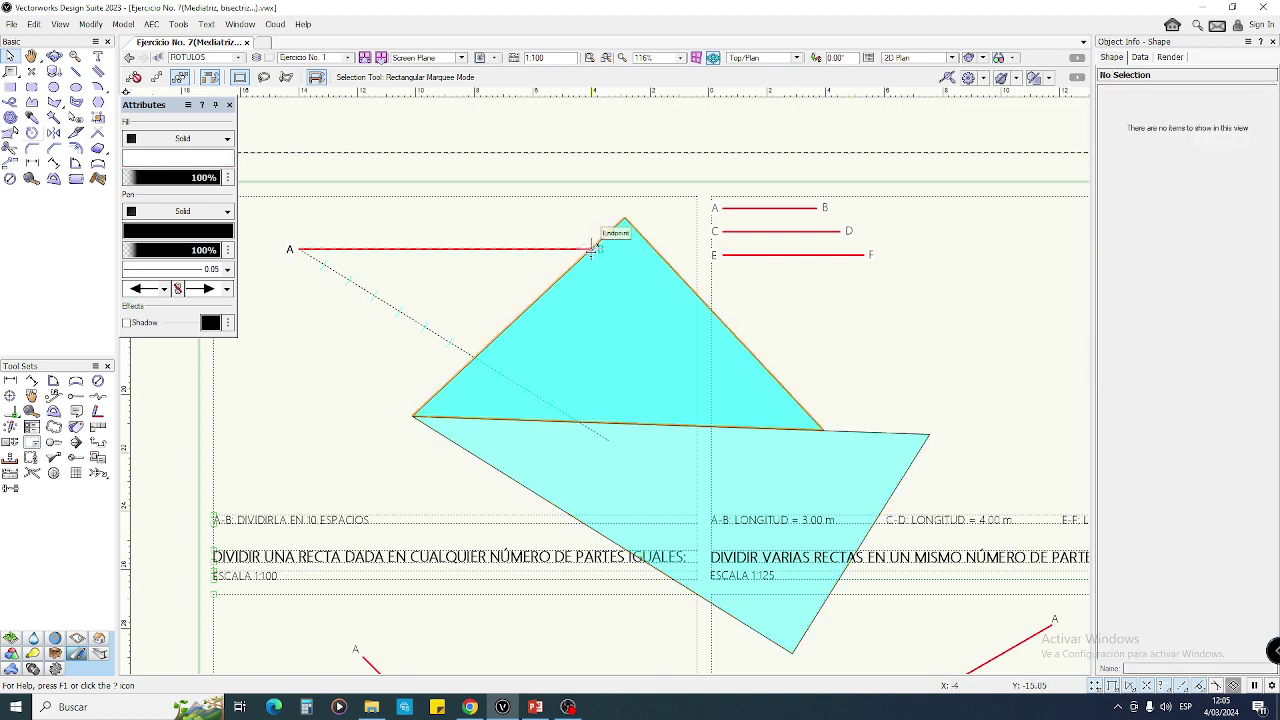
{"action": "left_click", "coordinate": [530, 455]}
{"action": "left_click", "coordinate": [836, 342]}
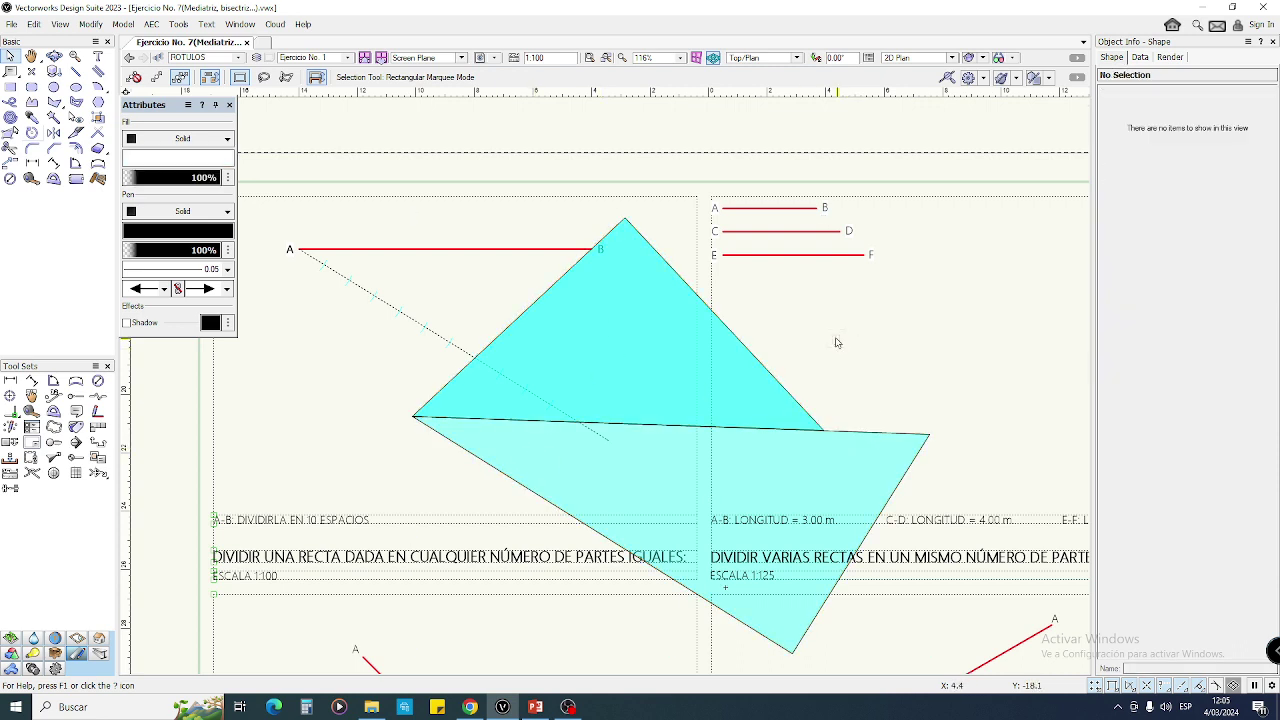
- Change the fill colour of the 30°/60° set square to bright green
{"action": "left_click", "coordinate": [792, 467]}
{"action": "left_click_drag", "start_coordinate": [494, 630], "coordinate": [720, 460]}
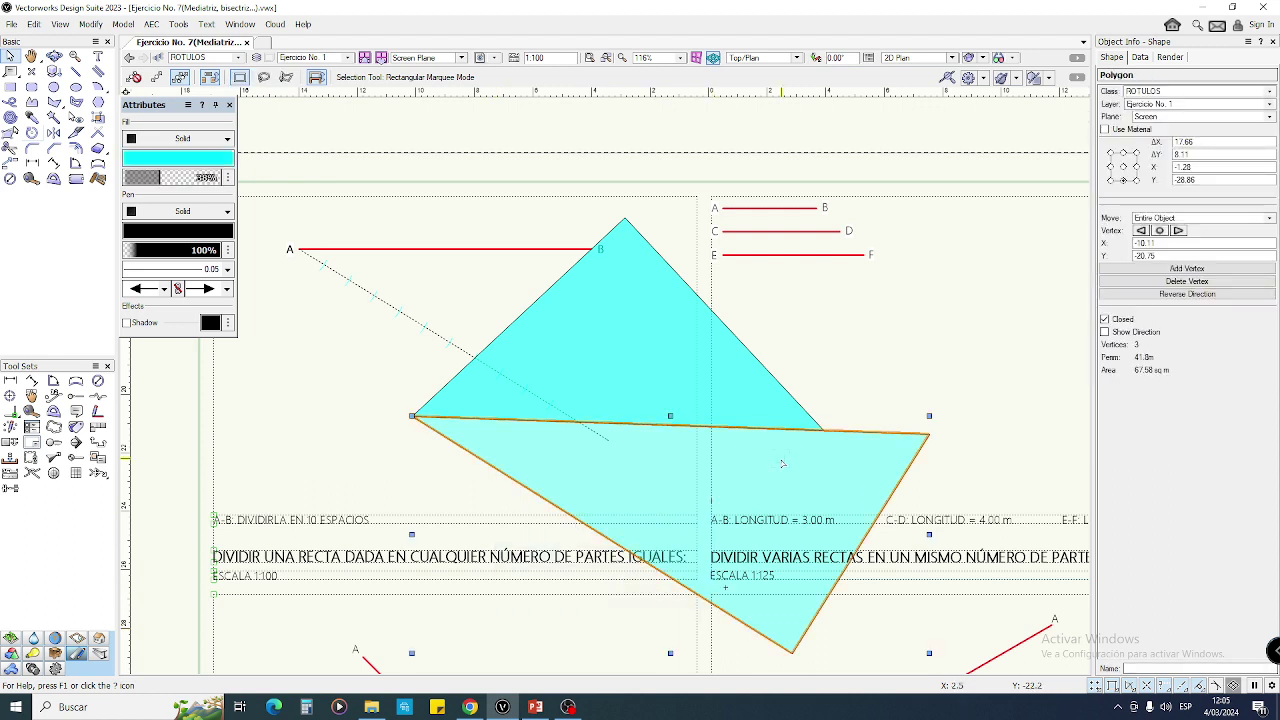
{"action": "left_click", "coordinate": [197, 161]}
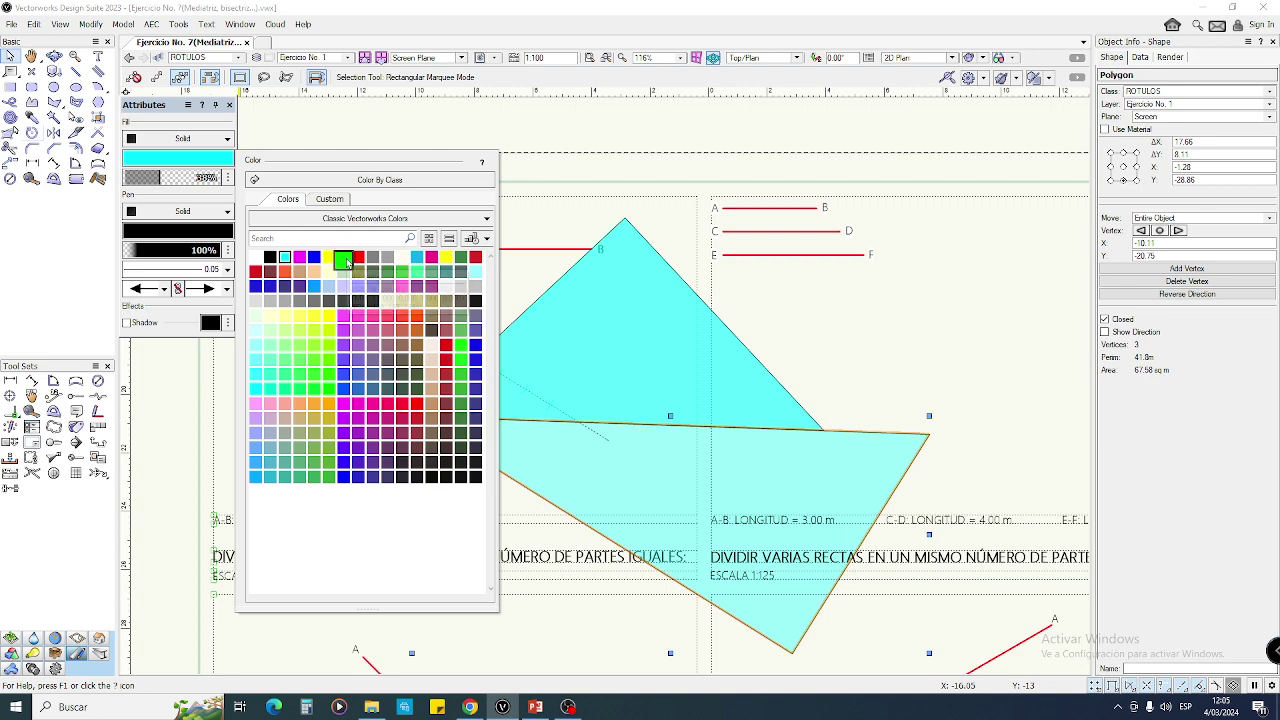
{"action": "left_click", "coordinate": [343, 261]}
{"action": "left_click", "coordinate": [890, 531]}
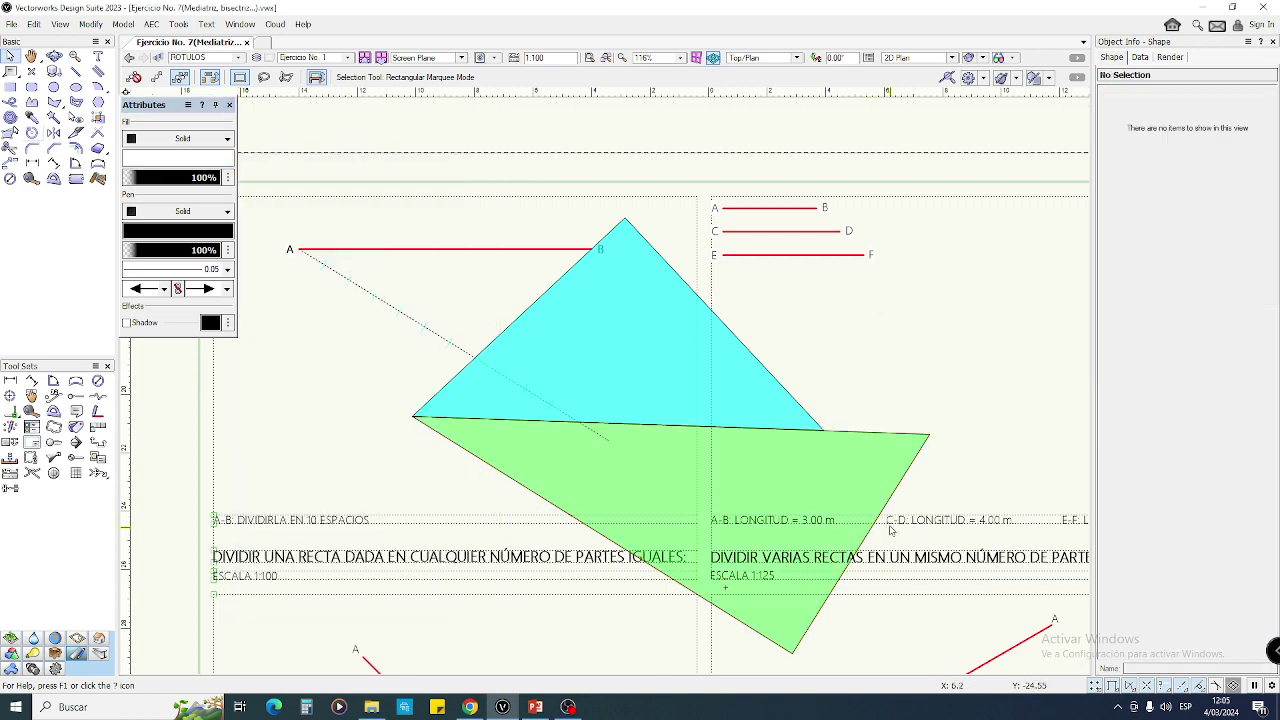
- Draw a line along the 45° set square's edge from the seventh arc mark on the auxiliary line to endpoint B
{"action": "scroll", "coordinate": [679, 490], "scroll_direction": "up", "scroll_amount": 3}
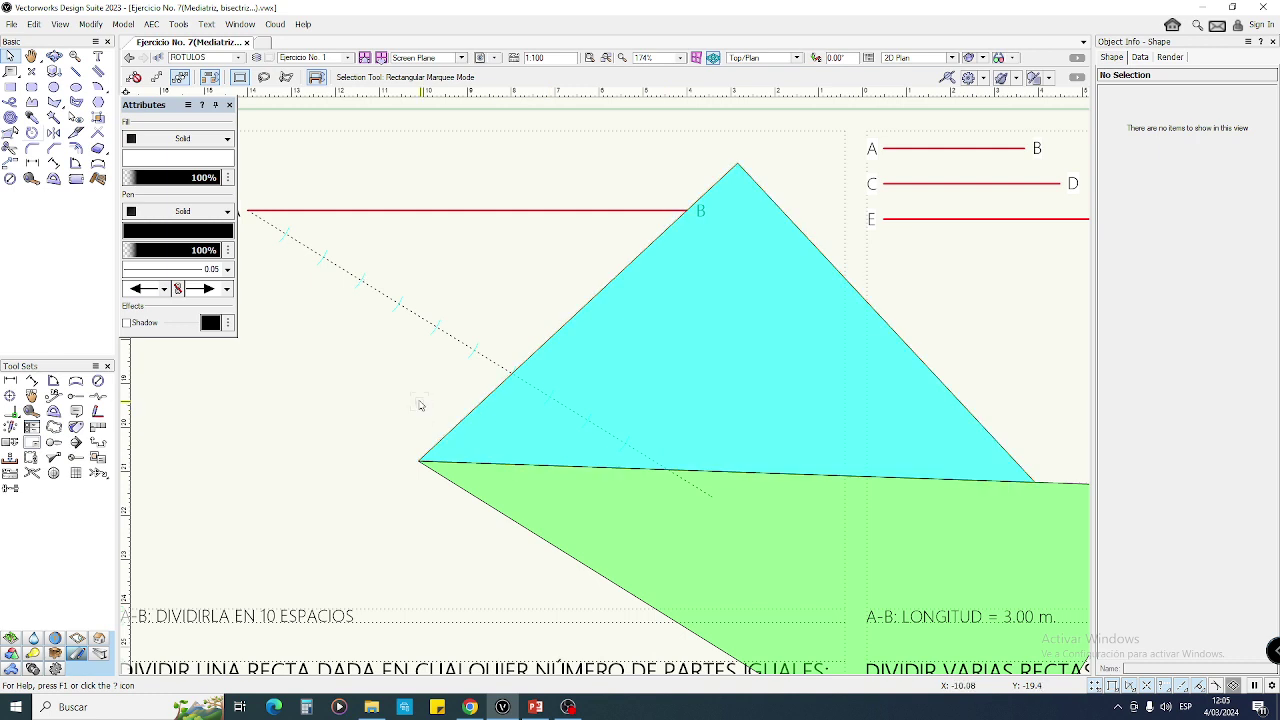
{"action": "key", "text": "2"}
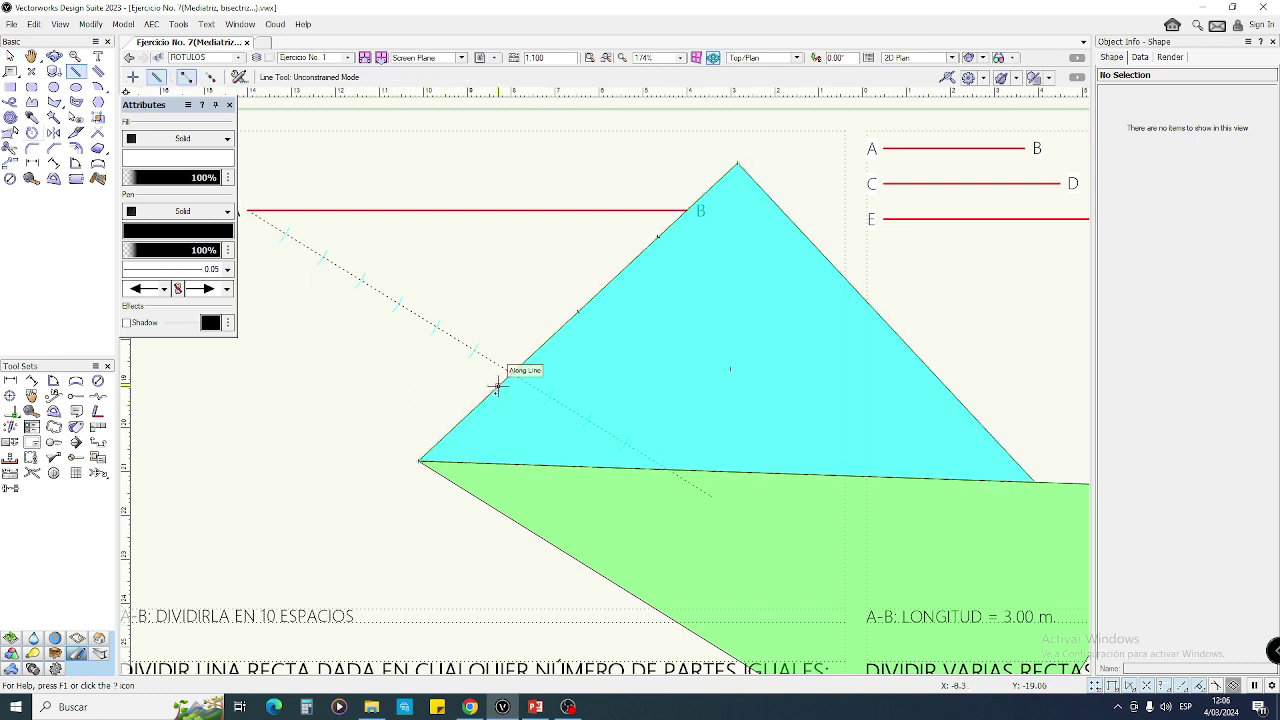
{"action": "scroll", "coordinate": [527, 355], "scroll_direction": "up", "scroll_amount": 8}
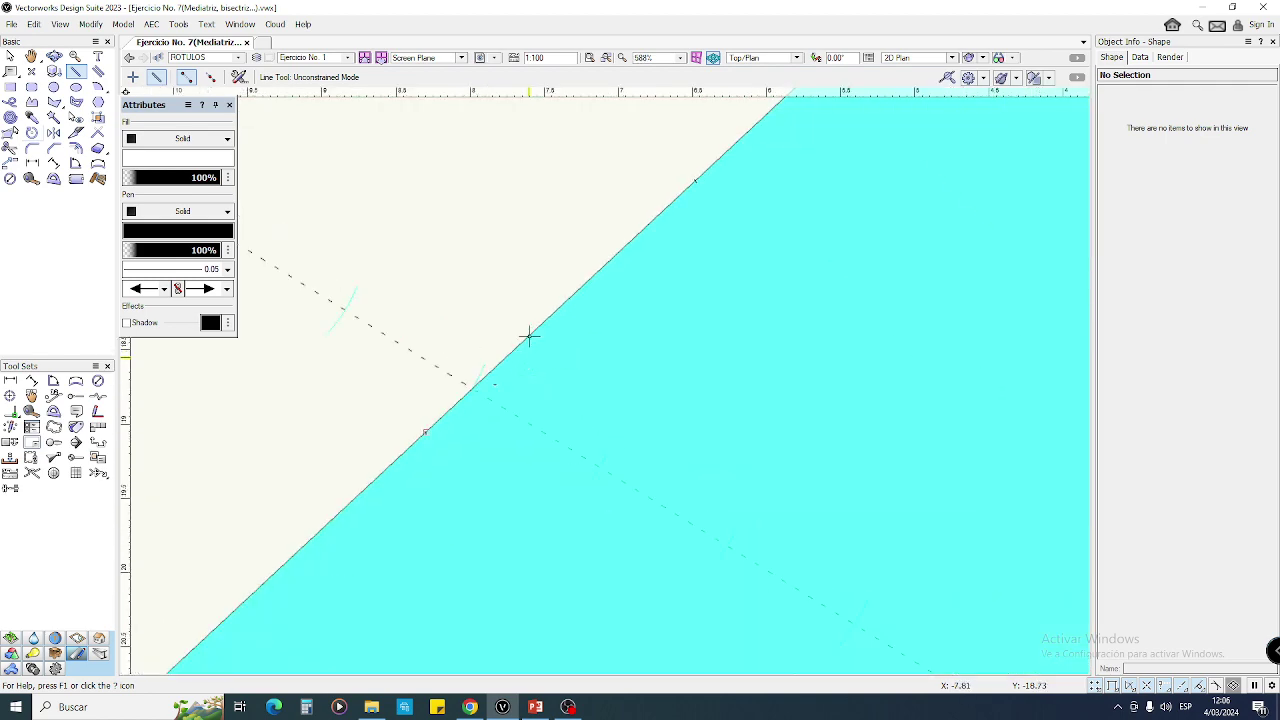
{"action": "scroll", "coordinate": [571, 354], "scroll_direction": "down", "scroll_amount": 4}
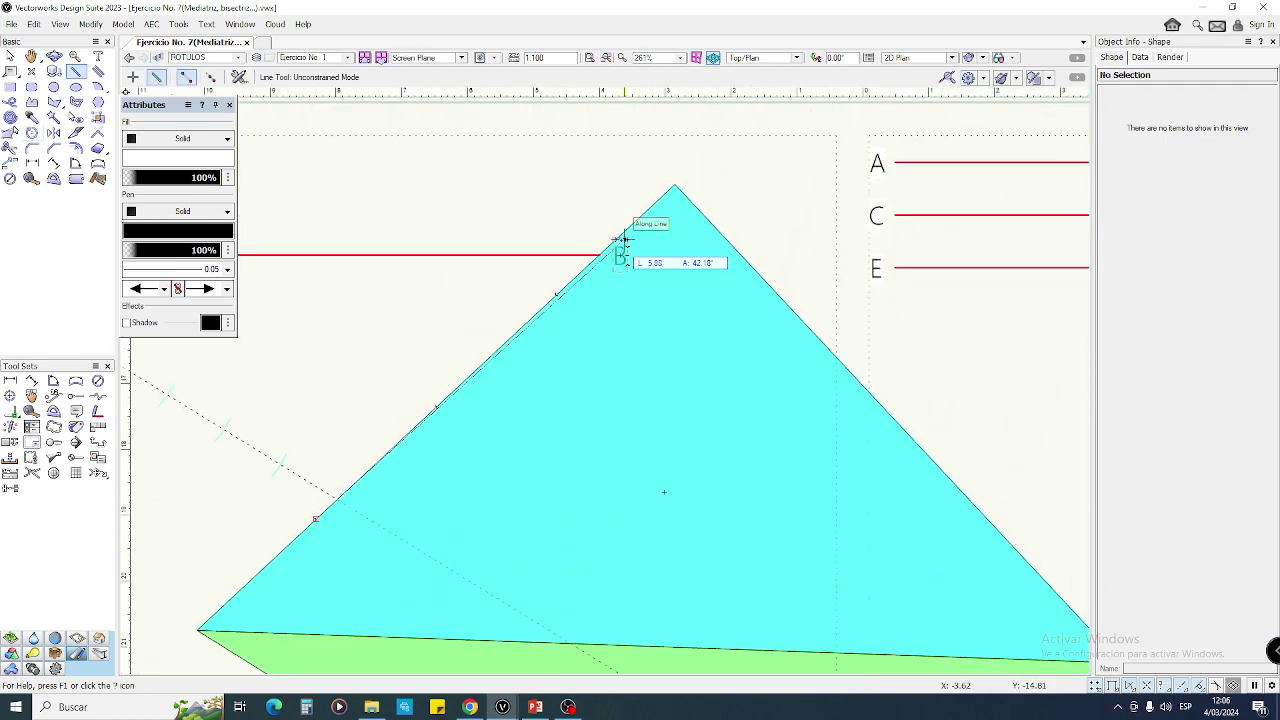
{"action": "scroll", "coordinate": [617, 265], "scroll_direction": "up", "scroll_amount": 4}
{"action": "left_click", "coordinate": [573, 281]}
{"action": "key", "text": "x"}
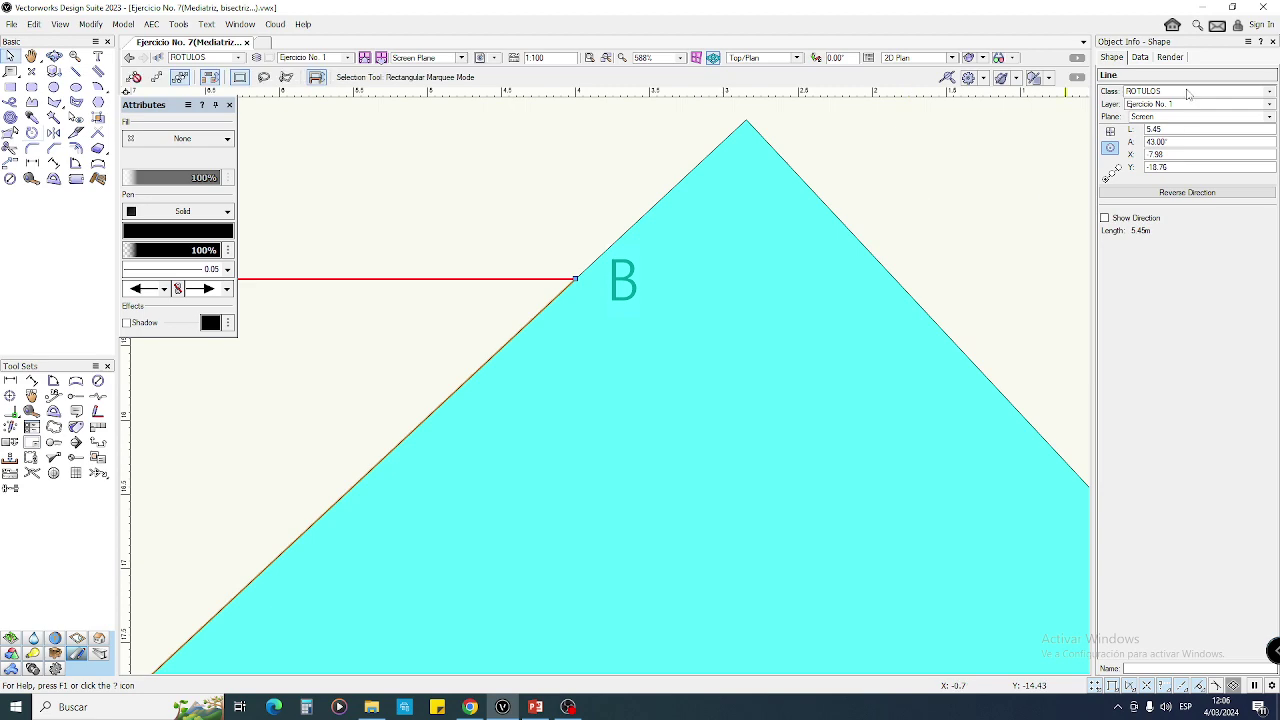
- Assign the new line to the Guides class and let it use the graphic attributes of that class
{"action": "left_click", "coordinate": [1188, 91]}
{"action": "left_click", "coordinate": [1198, 174]}
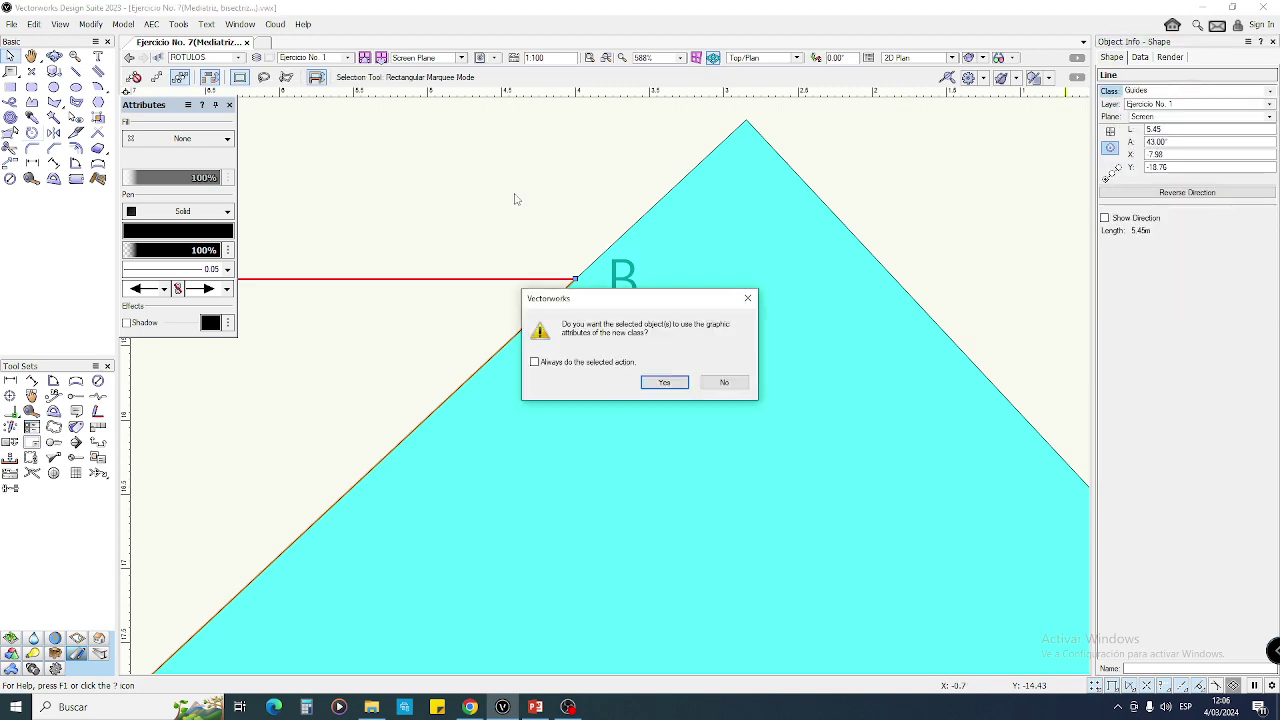
{"action": "left_click", "coordinate": [664, 384]}
{"action": "scroll", "coordinate": [525, 236], "scroll_direction": "down", "scroll_amount": 2}
{"action": "middle_click_drag", "start_coordinate": [547, 228], "coordinate": [812, 217]}
{"action": "left_click", "coordinate": [780, 197]}
{"action": "middle_click_drag", "start_coordinate": [663, 232], "coordinate": [643, 166]}
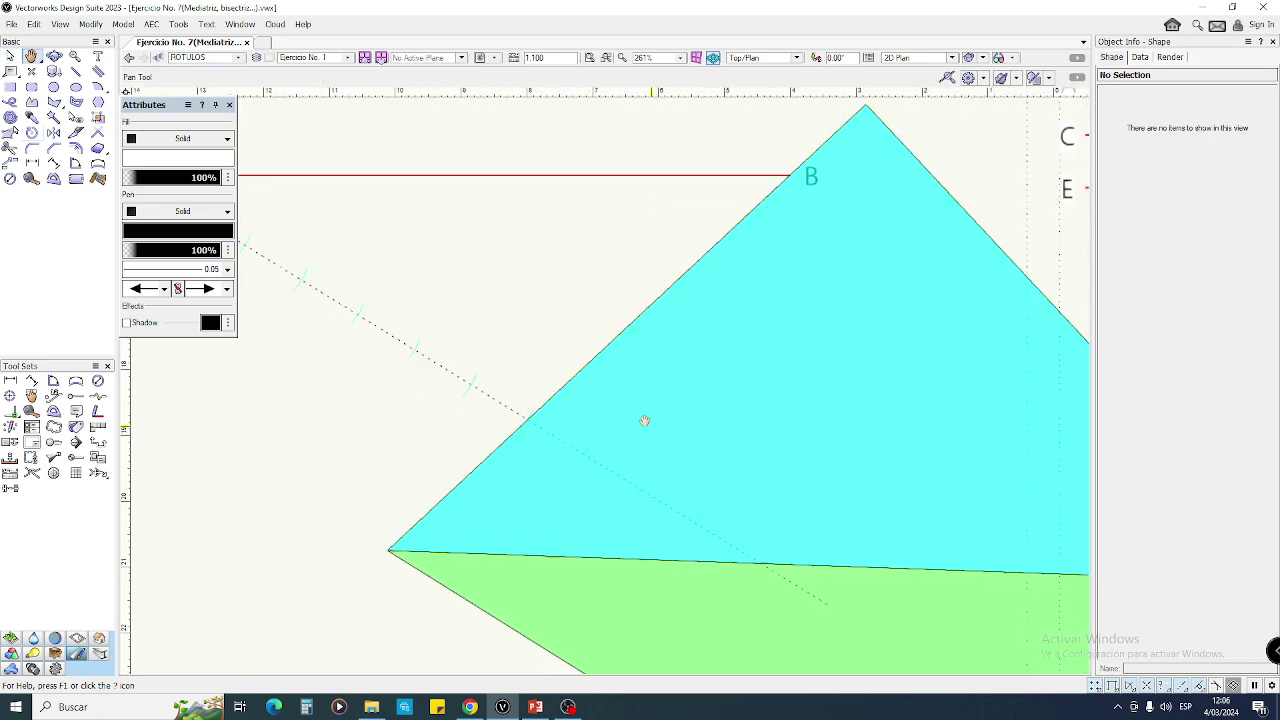
{"action": "scroll", "coordinate": [651, 430], "scroll_direction": "down", "scroll_amount": 1}
{"action": "left_click", "coordinate": [698, 519]}
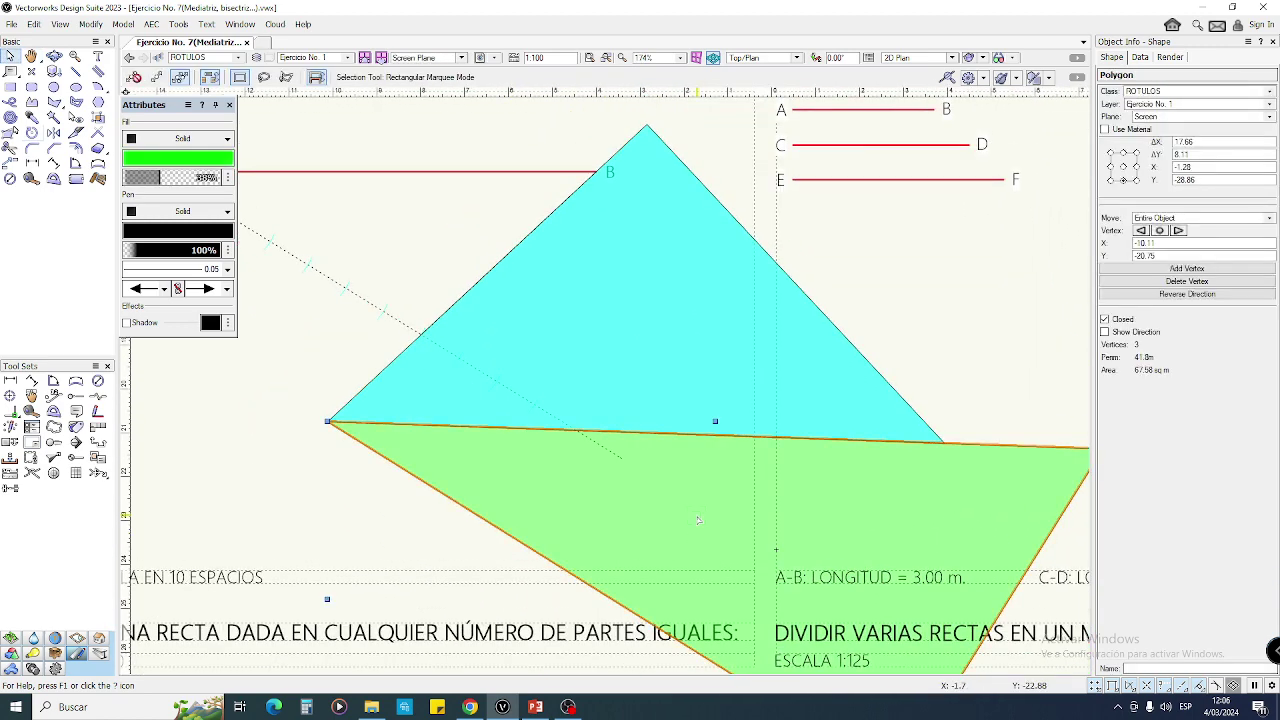
{"action": "left_click", "coordinate": [656, 321]}
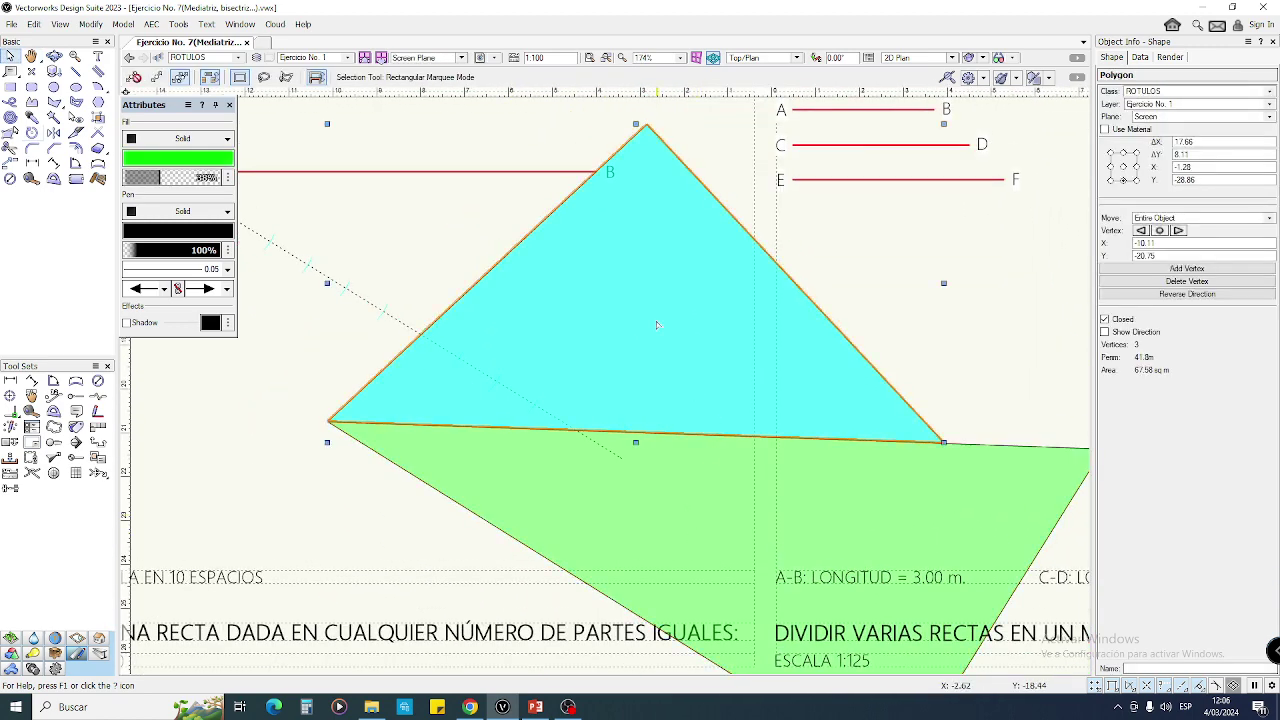
{"action": "left_click", "coordinate": [878, 300]}
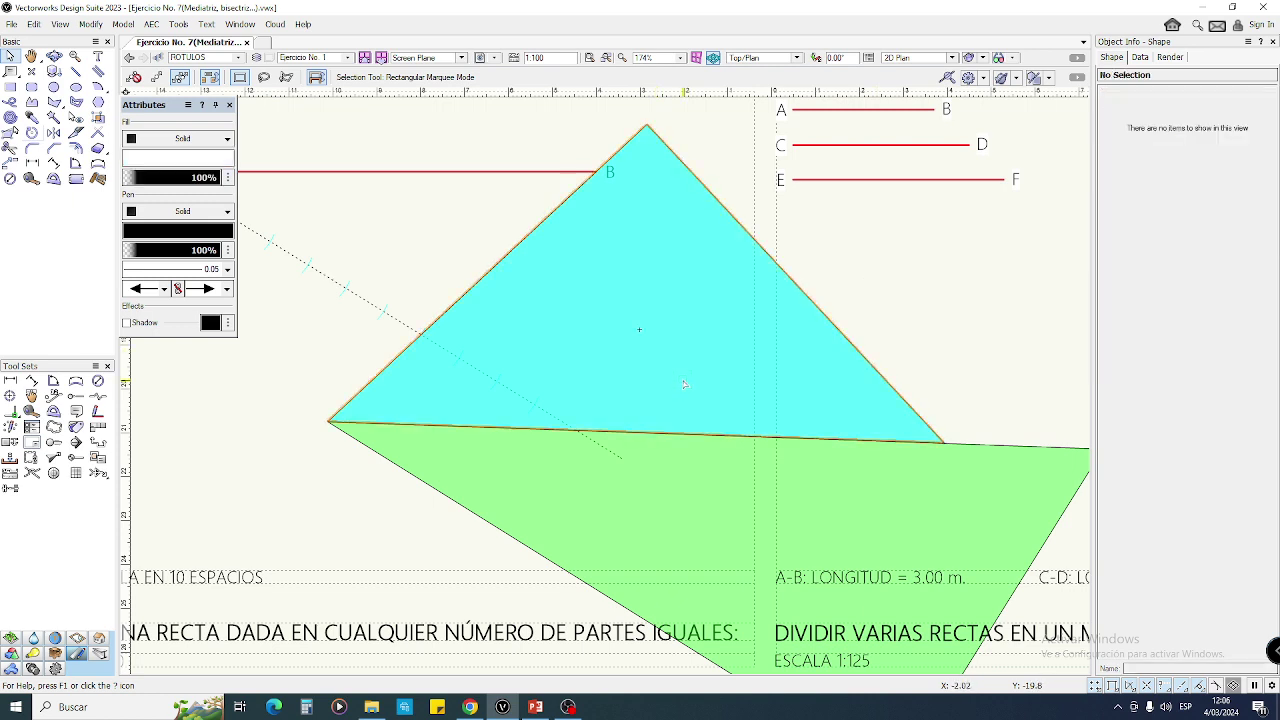
- Reposition the 45° set square so its base rests on the upper edge of the 30°/60° set square
{"action": "mouse_move", "coordinate": [681, 383]}
{"action": "left_mouse_down"}
{"action": "mouse_move", "coordinate": [612, 380]}
{"action": "mouse_move", "coordinate": [687, 363]}
{"action": "left_mouse_up"}
{"action": "left_click", "coordinate": [970, 348]}
{"action": "left_click", "coordinate": [935, 385]}
{"action": "left_click_drag", "start_coordinate": [903, 406], "coordinate": [924, 442]}
{"action": "left_click", "coordinate": [944, 405]}
{"action": "scroll", "coordinate": [394, 288], "scroll_direction": "up", "scroll_amount": 5}
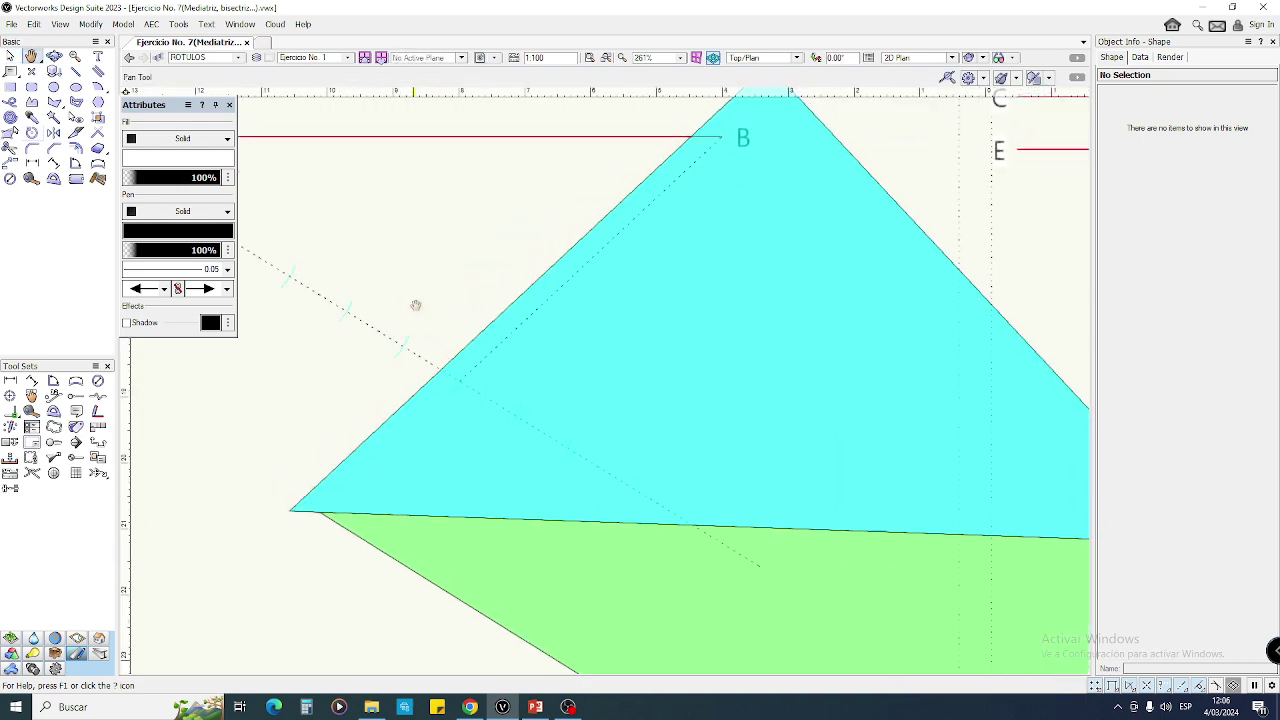
{"action": "left_click_drag", "start_coordinate": [491, 428], "coordinate": [435, 391]}
{"action": "scroll", "coordinate": [480, 432], "scroll_direction": "down", "scroll_amount": 1}
{"action": "middle_click_drag", "start_coordinate": [486, 426], "coordinate": [442, 341]}
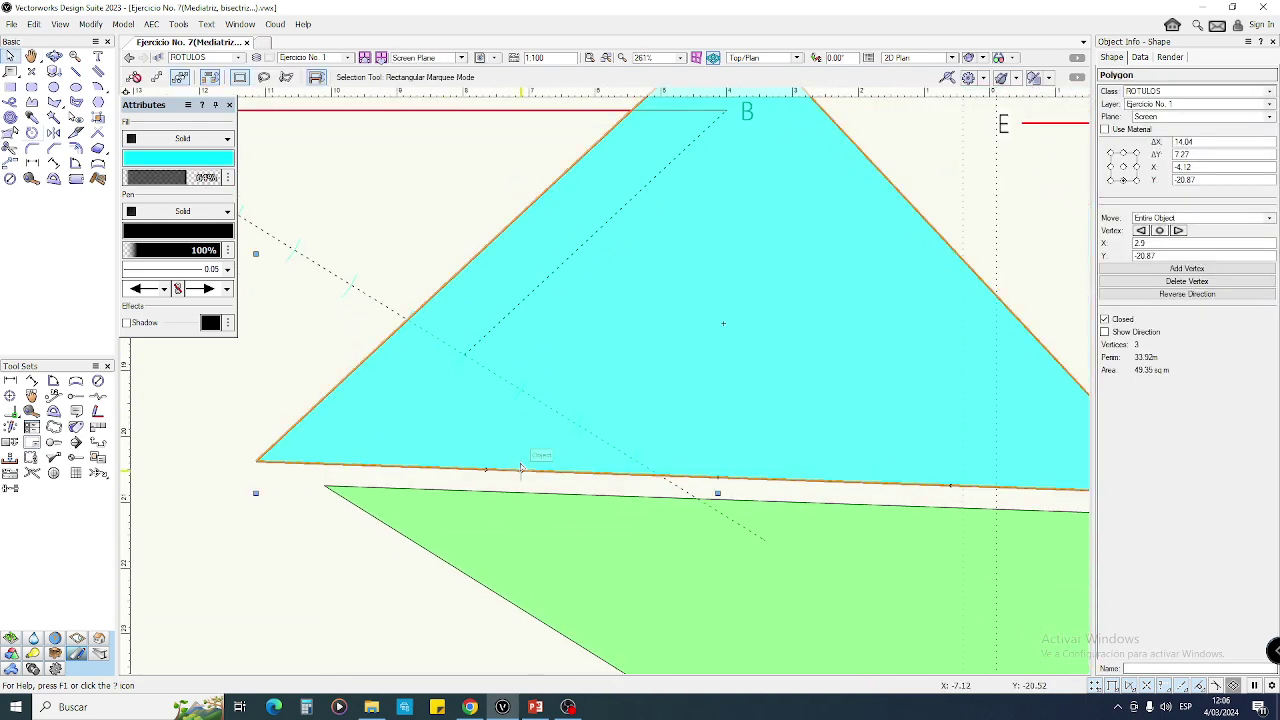
{"action": "left_click_drag", "start_coordinate": [518, 470], "coordinate": [518, 492]}
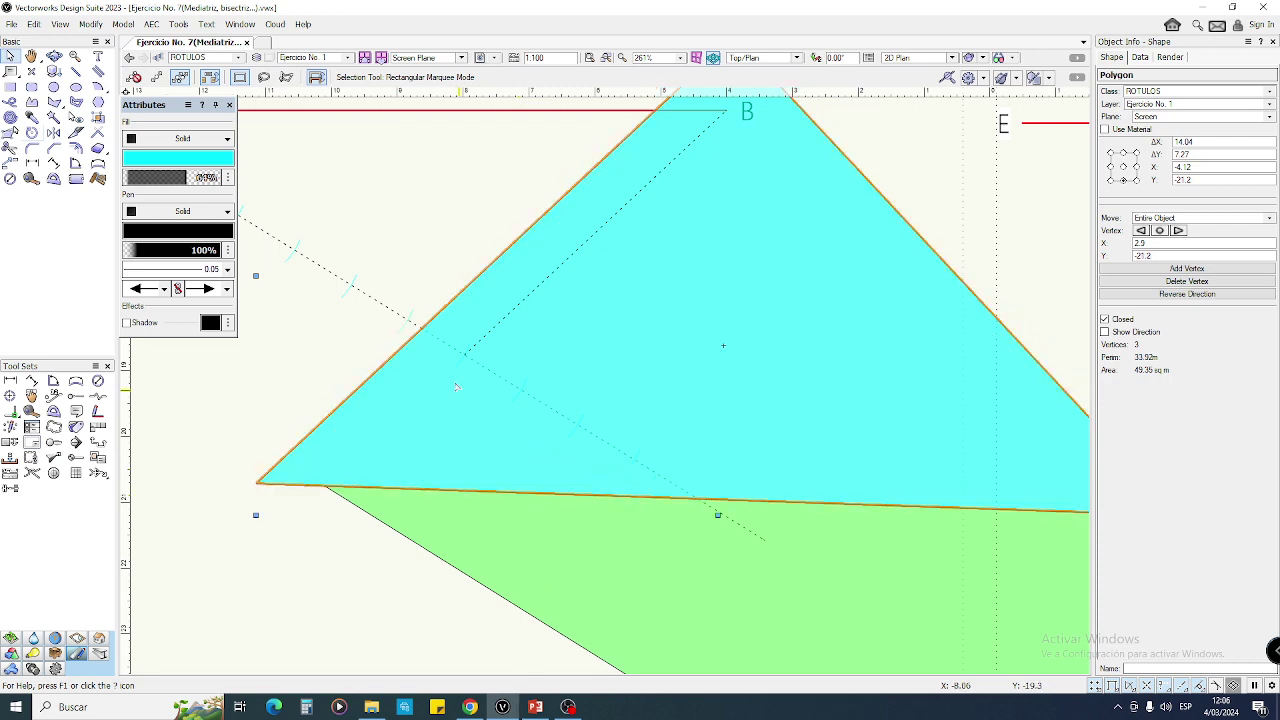
- Slide the 45° set square along the 30°/60° set square until its edge passes through the sixth arc mark
{"action": "scroll", "coordinate": [436, 323], "scroll_direction": "up", "scroll_amount": 2}
{"action": "left_click_drag", "start_coordinate": [418, 322], "coordinate": [389, 327]}
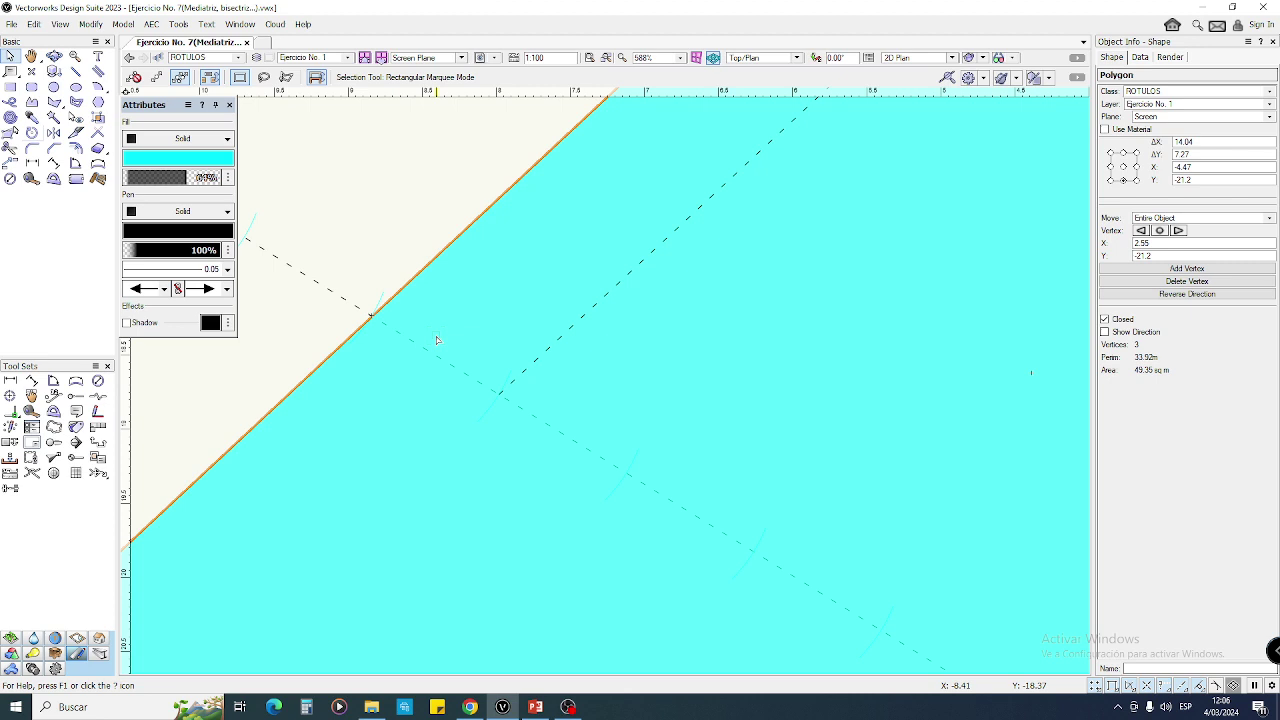
{"action": "scroll", "coordinate": [436, 341], "scroll_direction": "down", "scroll_amount": 5}
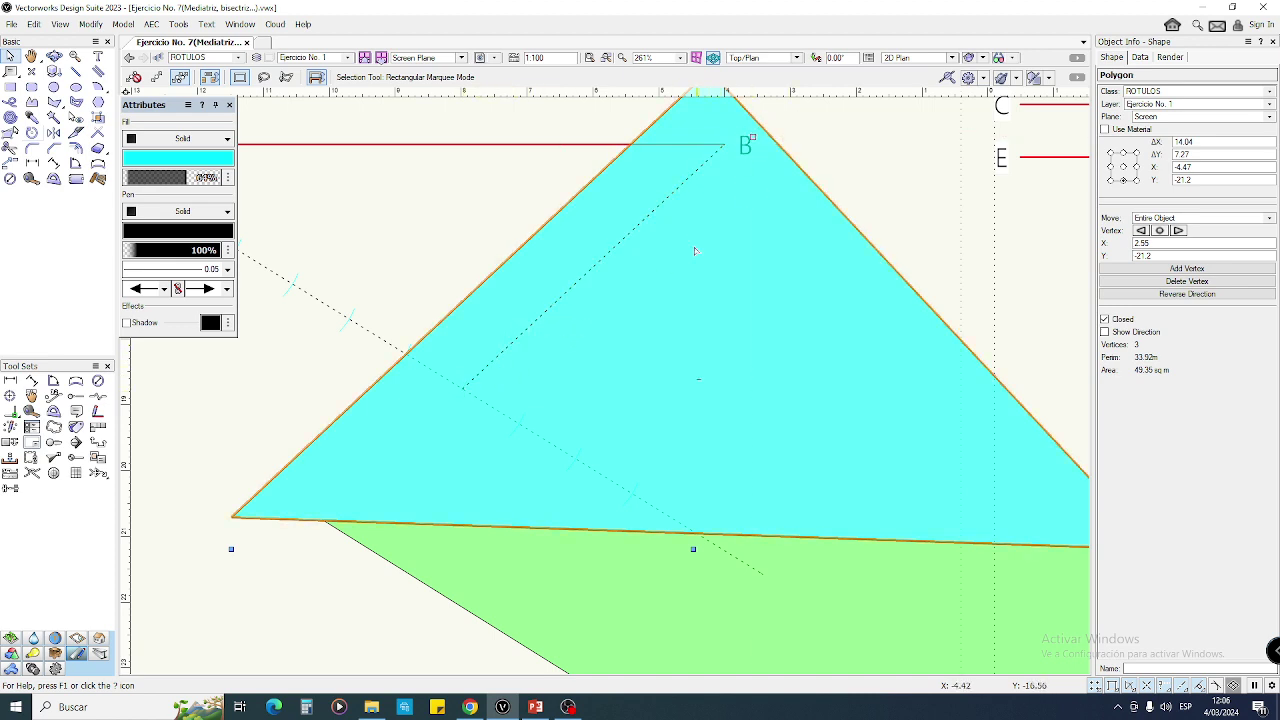
{"action": "left_click", "coordinate": [891, 156]}
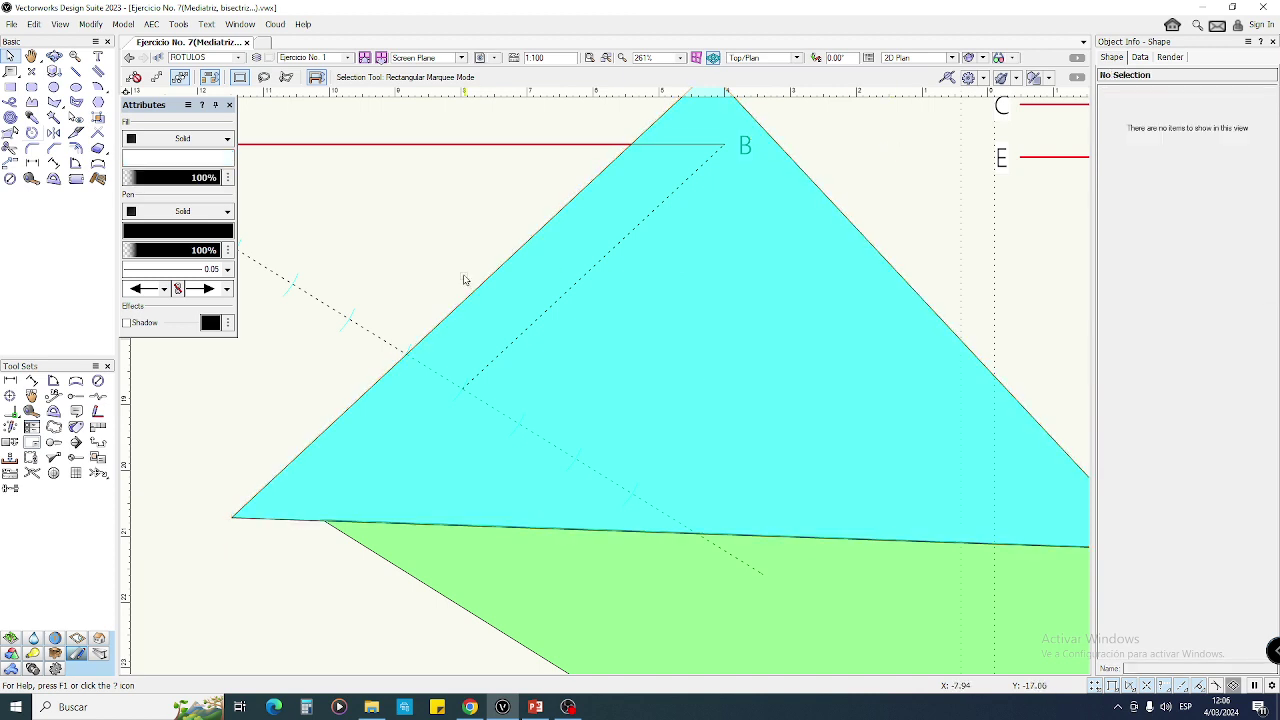
- Copy the guide line at the seventh arc mark to the sixth arc mark, along the 45° set square's edge
{"action": "scroll", "coordinate": [463, 280], "scroll_direction": "up", "scroll_amount": 2}
{"action": "left_click_drag", "start_coordinate": [520, 412], "coordinate": [391, 277], "text": "ctrl"}
{"action": "left_click", "coordinate": [366, 349]}
{"action": "scroll", "coordinate": [358, 350], "scroll_direction": "up", "scroll_amount": 2}
{"action": "left_click_drag", "start_coordinate": [305, 344], "coordinate": [354, 451]}
{"action": "scroll", "coordinate": [368, 472], "scroll_direction": "up", "scroll_amount": 1}
{"action": "scroll", "coordinate": [400, 425], "scroll_direction": "down", "scroll_amount": 2}
{"action": "middle_click_drag", "start_coordinate": [402, 438], "coordinate": [386, 470]}
{"action": "scroll", "coordinate": [640, 266], "scroll_direction": "up", "scroll_amount": 4}
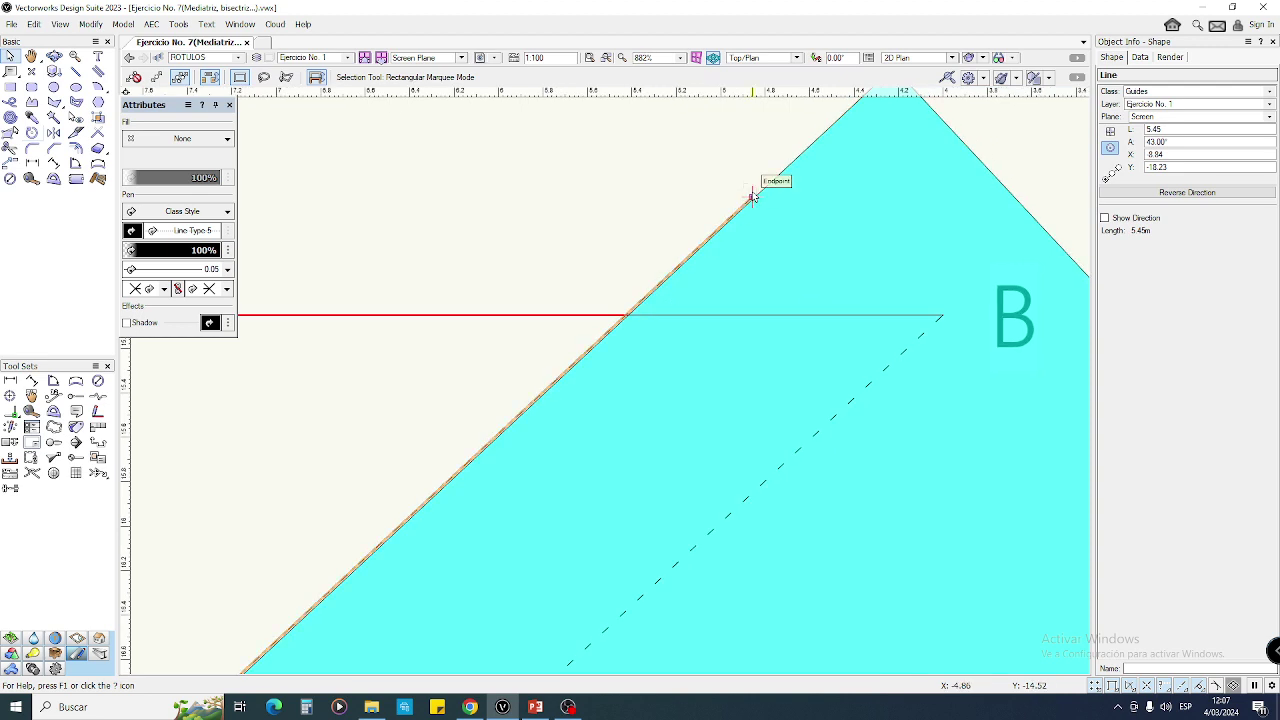
- Shorten the copied parallel so its upper end stops just above line AB, and create the document backup copy
{"action": "left_click_drag", "start_coordinate": [752, 198], "coordinate": [650, 294]}
{"action": "left_click", "coordinate": [606, 257]}
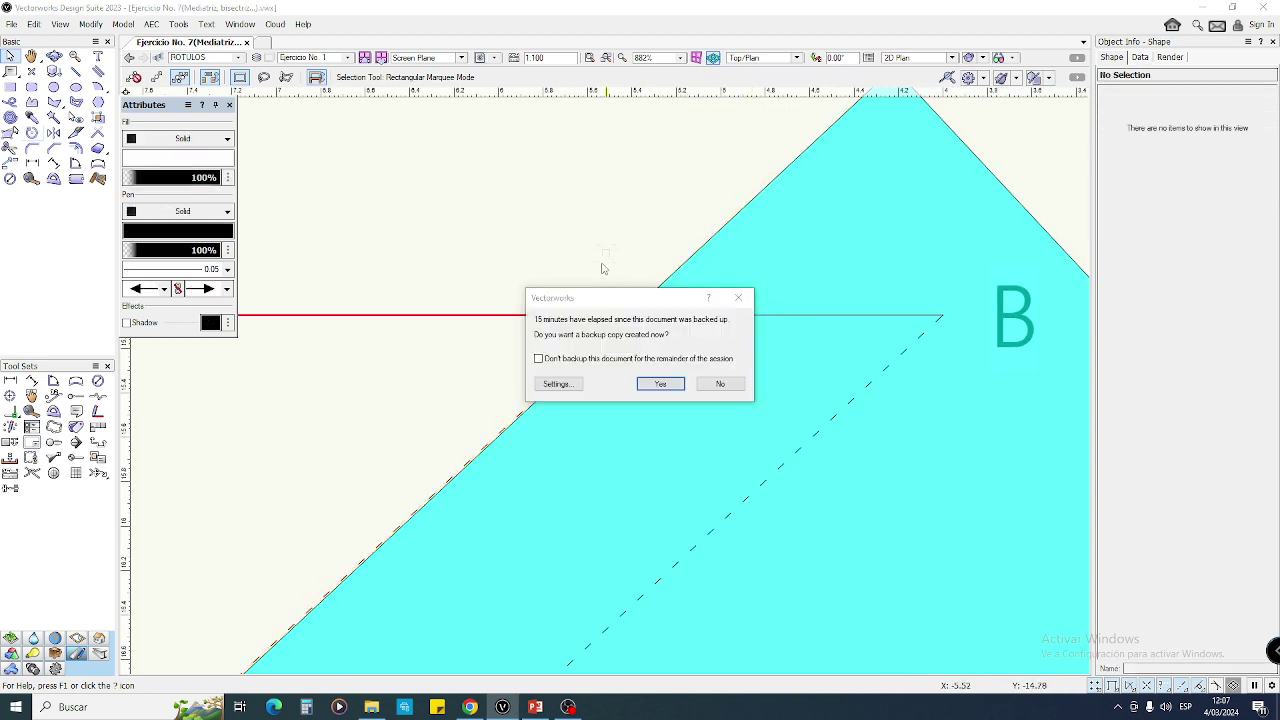
{"action": "left_click", "coordinate": [660, 384]}
{"action": "scroll", "coordinate": [737, 237], "scroll_direction": "down", "scroll_amount": 5}
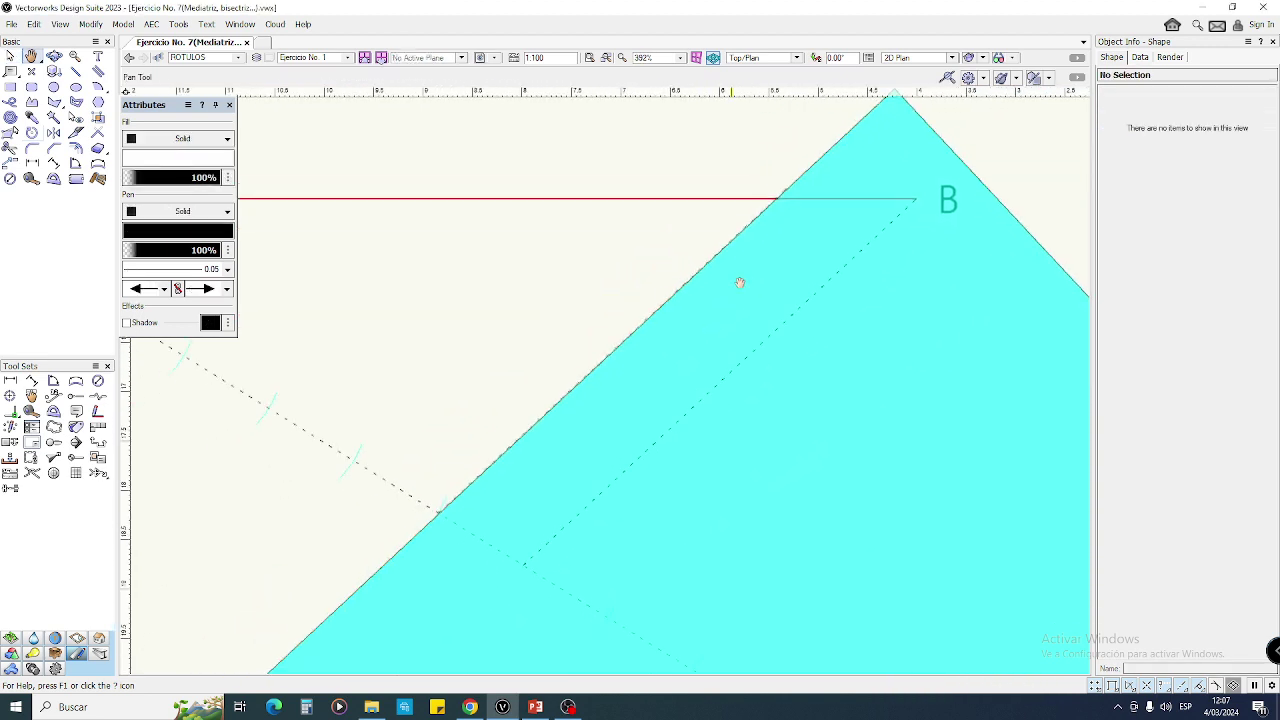
{"action": "scroll", "coordinate": [722, 361], "scroll_direction": "down", "scroll_amount": 2}
- Slide the 45° set square along the 30°/60° set square to the fifth and fourth arc marks in turn
{"action": "left_click", "coordinate": [732, 565]}
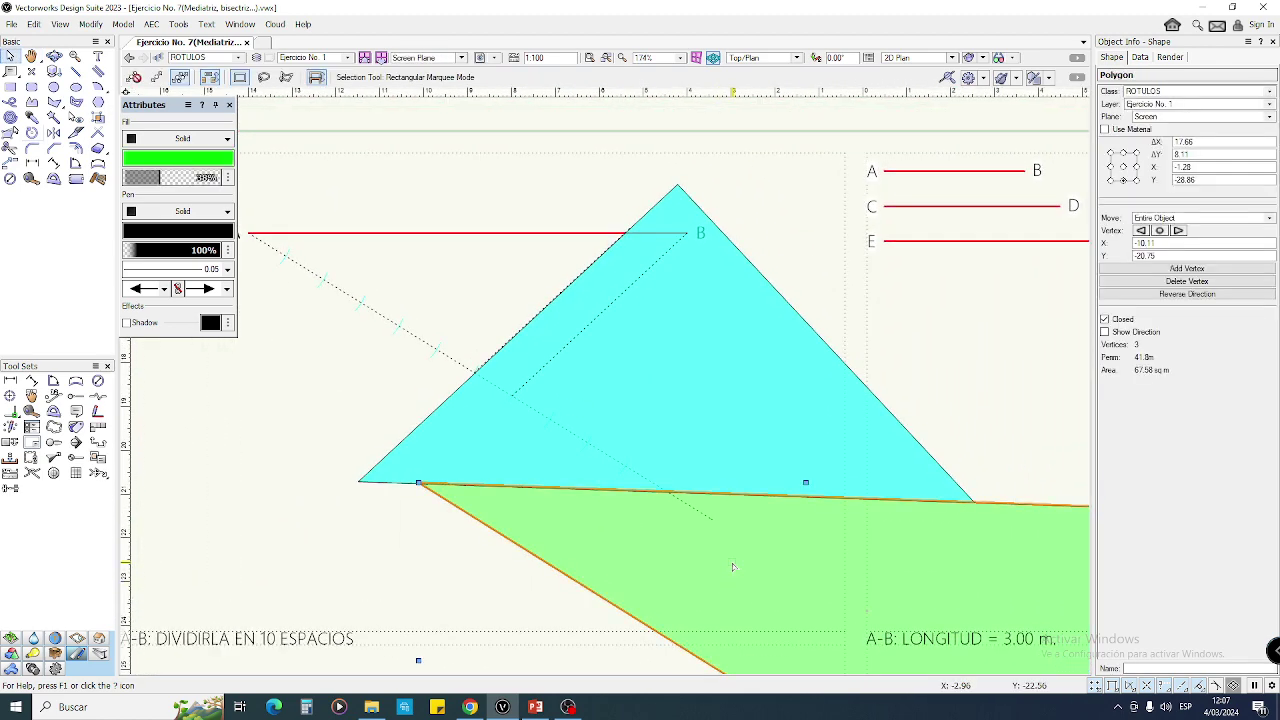
{"action": "middle_click_drag", "start_coordinate": [732, 567], "coordinate": [664, 554]}
{"action": "left_click", "coordinate": [894, 437]}
{"action": "middle_click_drag", "start_coordinate": [699, 454], "coordinate": [701, 460]}
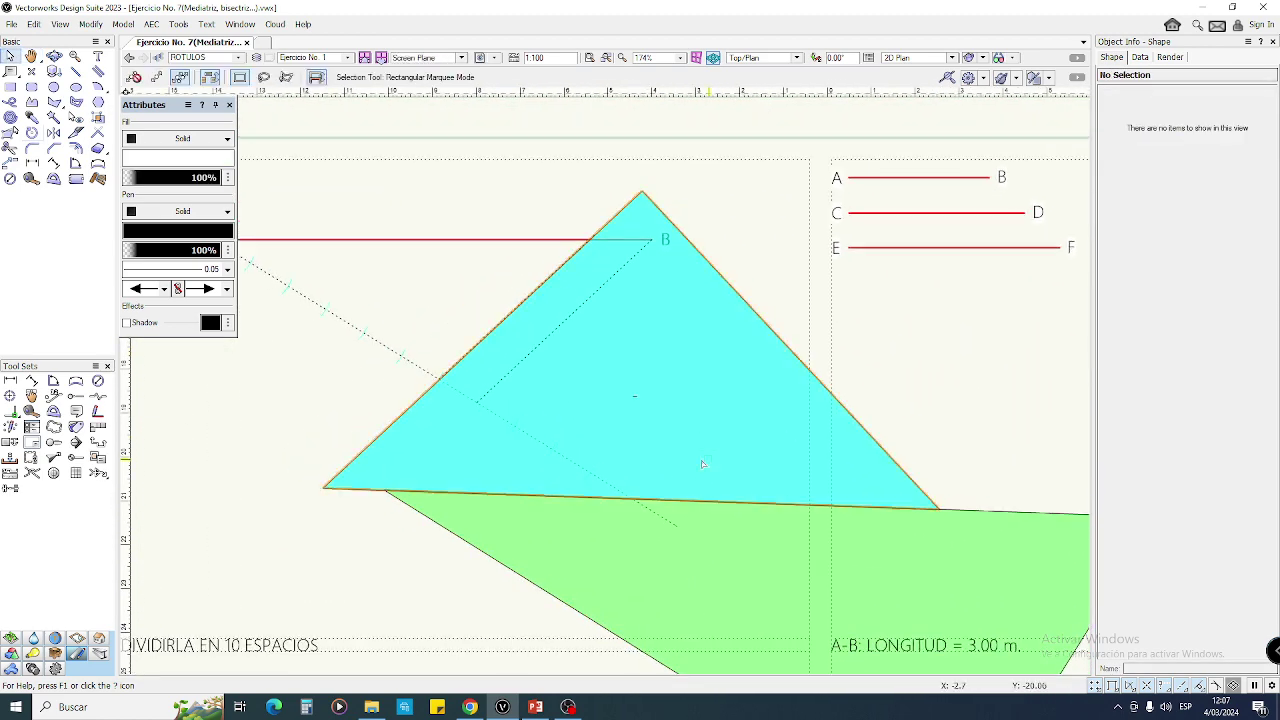
{"action": "left_click", "coordinate": [640, 586]}
{"action": "left_click", "coordinate": [940, 351]}
{"action": "left_click_drag", "start_coordinate": [722, 403], "coordinate": [657, 403]}
{"action": "middle_click_drag", "start_coordinate": [699, 406], "coordinate": [852, 423]}
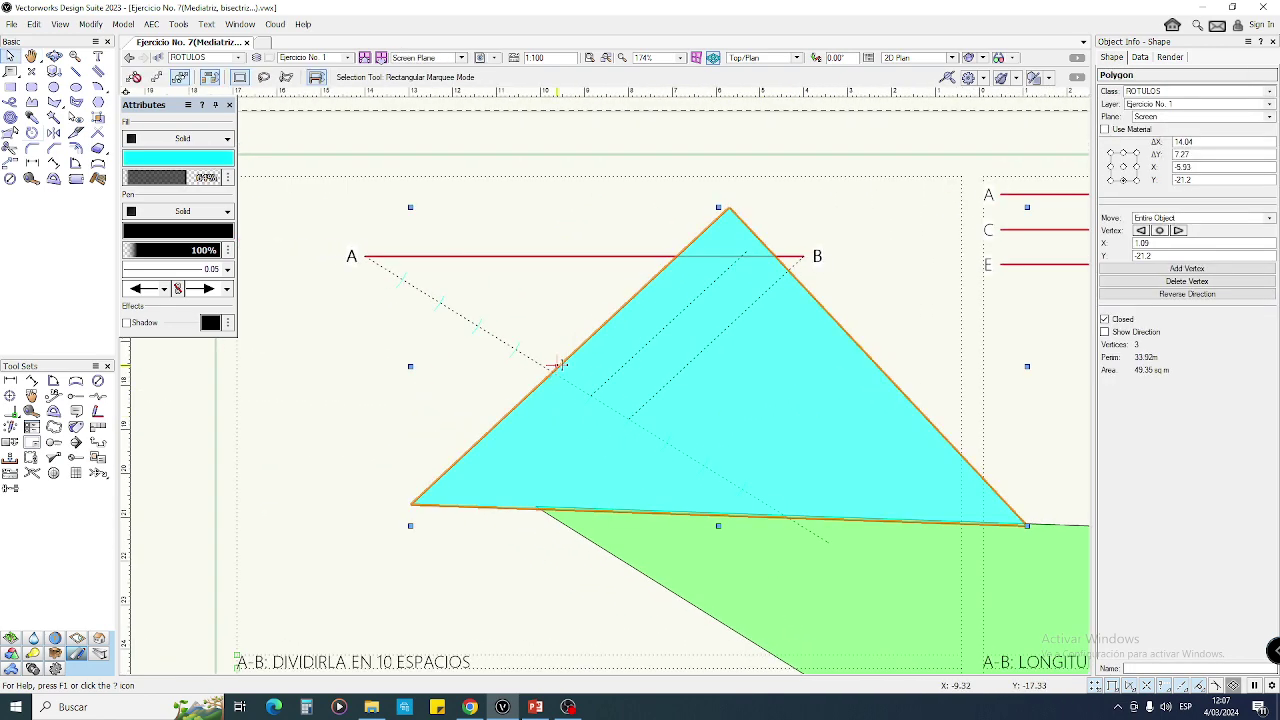
{"action": "left_click_drag", "start_coordinate": [779, 456], "coordinate": [719, 456]}
- Move the 45° set square aside and copy the parallel guide line to the fifth, fourth and third arc marks
{"action": "left_click_drag", "start_coordinate": [610, 330], "coordinate": [219, 417]}
{"action": "left_click", "coordinate": [623, 362]}
{"action": "scroll", "coordinate": [589, 364], "scroll_direction": "up", "scroll_amount": 2}
{"action": "left_click_drag", "start_coordinate": [563, 346], "coordinate": [488, 360]}
{"action": "left_click", "coordinate": [488, 340]}
{"action": "scroll", "coordinate": [485, 334], "scroll_direction": "up", "scroll_amount": 3}
{"action": "left_click_drag", "start_coordinate": [537, 306], "coordinate": [404, 254]}
{"action": "left_click", "coordinate": [404, 254]}
{"action": "middle_click_drag", "start_coordinate": [404, 254], "coordinate": [640, 412]}
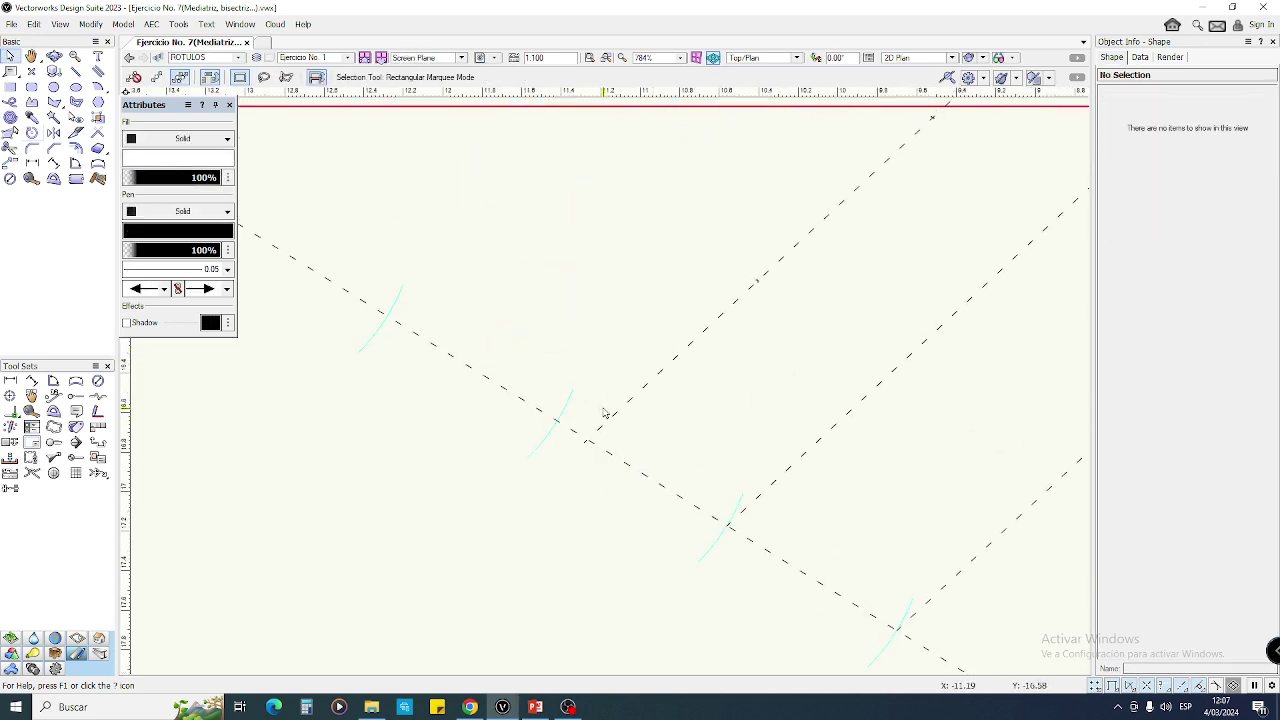
{"action": "left_click_drag", "start_coordinate": [613, 418], "coordinate": [558, 419]}
{"action": "left_click", "coordinate": [630, 402]}
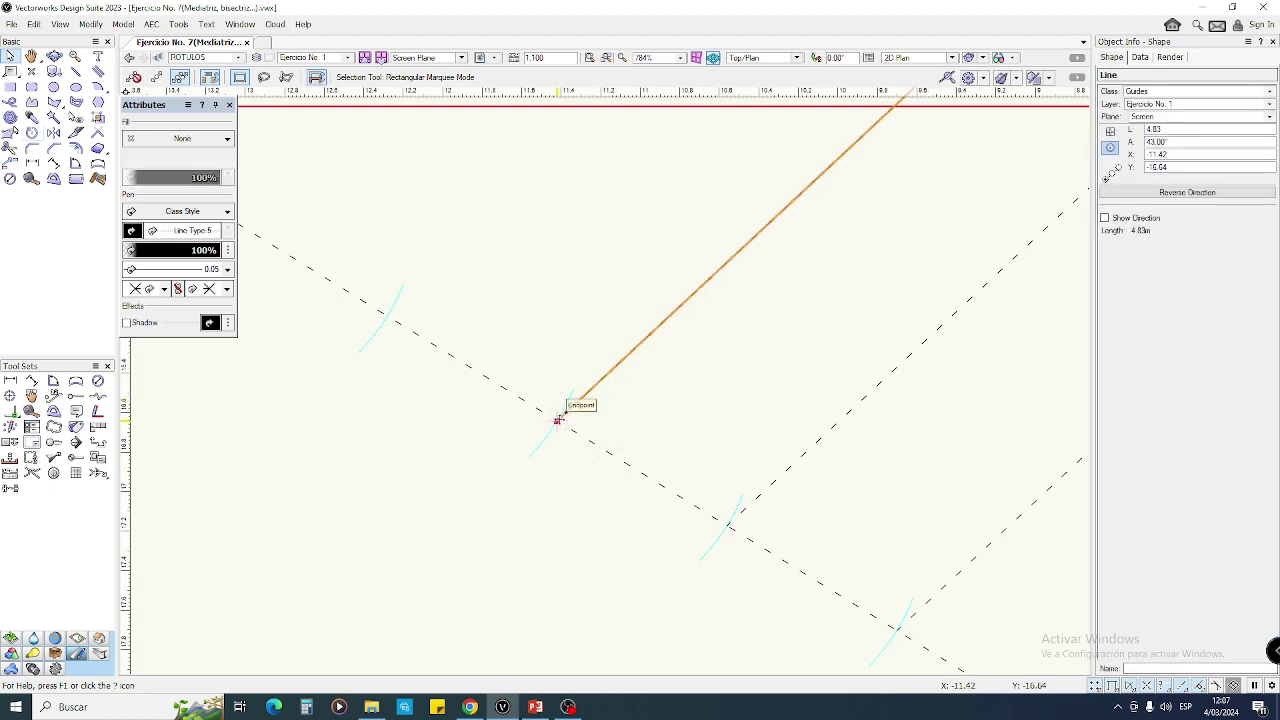
{"action": "scroll", "coordinate": [786, 363], "scroll_direction": "down", "scroll_amount": 4}
{"action": "middle_click_drag", "start_coordinate": [783, 361], "coordinate": [523, 372]}
{"action": "left_click", "coordinate": [784, 410]}
{"action": "middle_click_drag", "start_coordinate": [778, 401], "coordinate": [823, 432]}
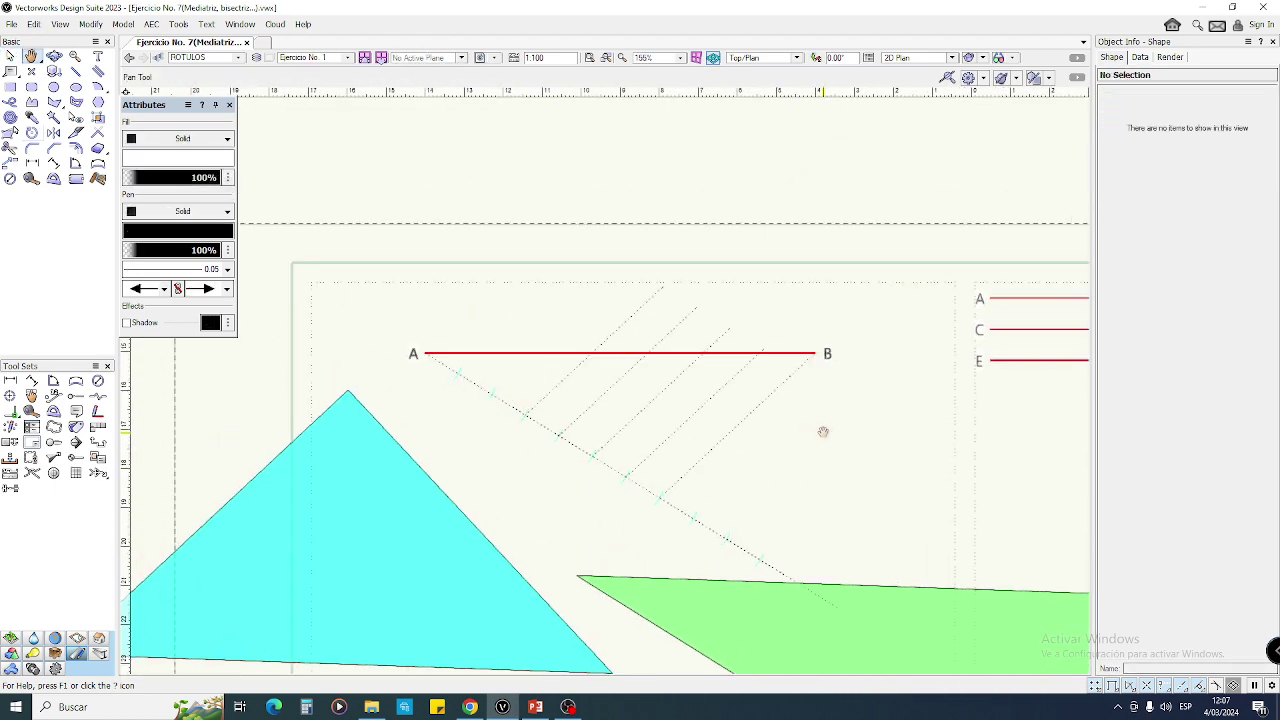
- Measure the spacing between the points where neighbouring parallels cross line AB, using the Line tool
{"action": "scroll", "coordinate": [707, 393], "scroll_direction": "up", "scroll_amount": 2}
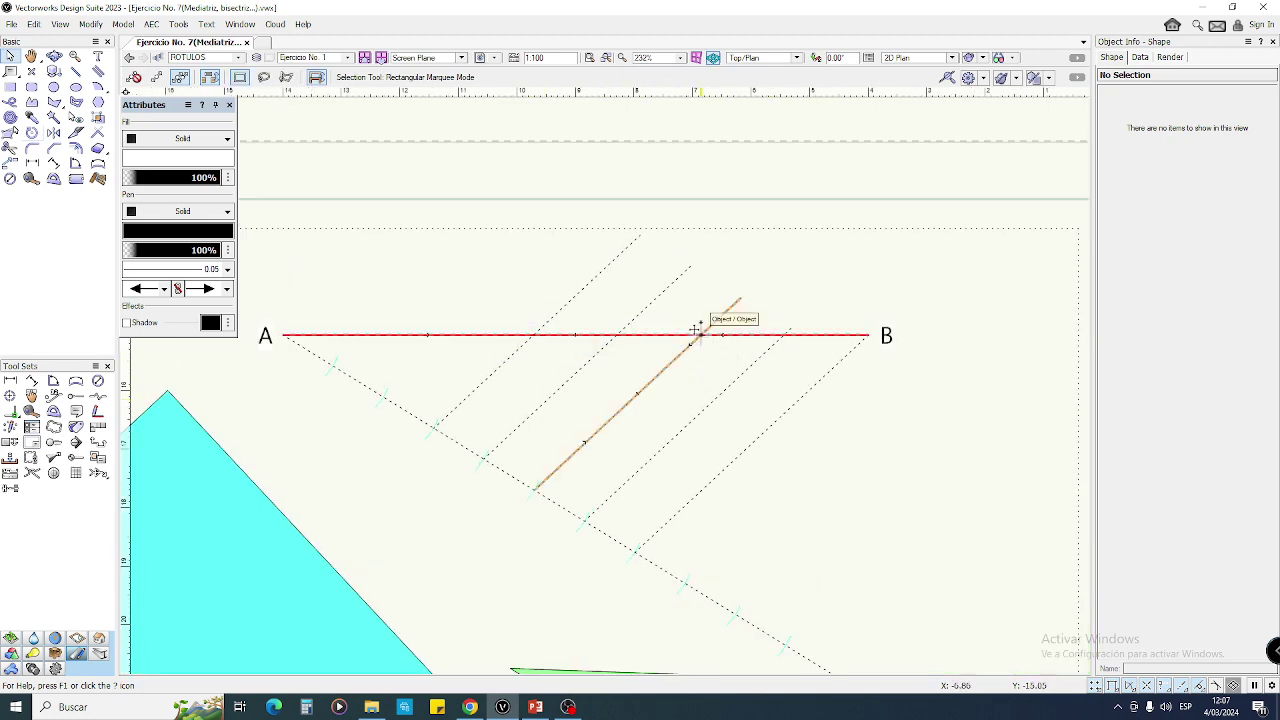
{"action": "key", "text": "2"}
{"action": "scroll", "coordinate": [378, 378], "scroll_direction": "up", "scroll_amount": 6}
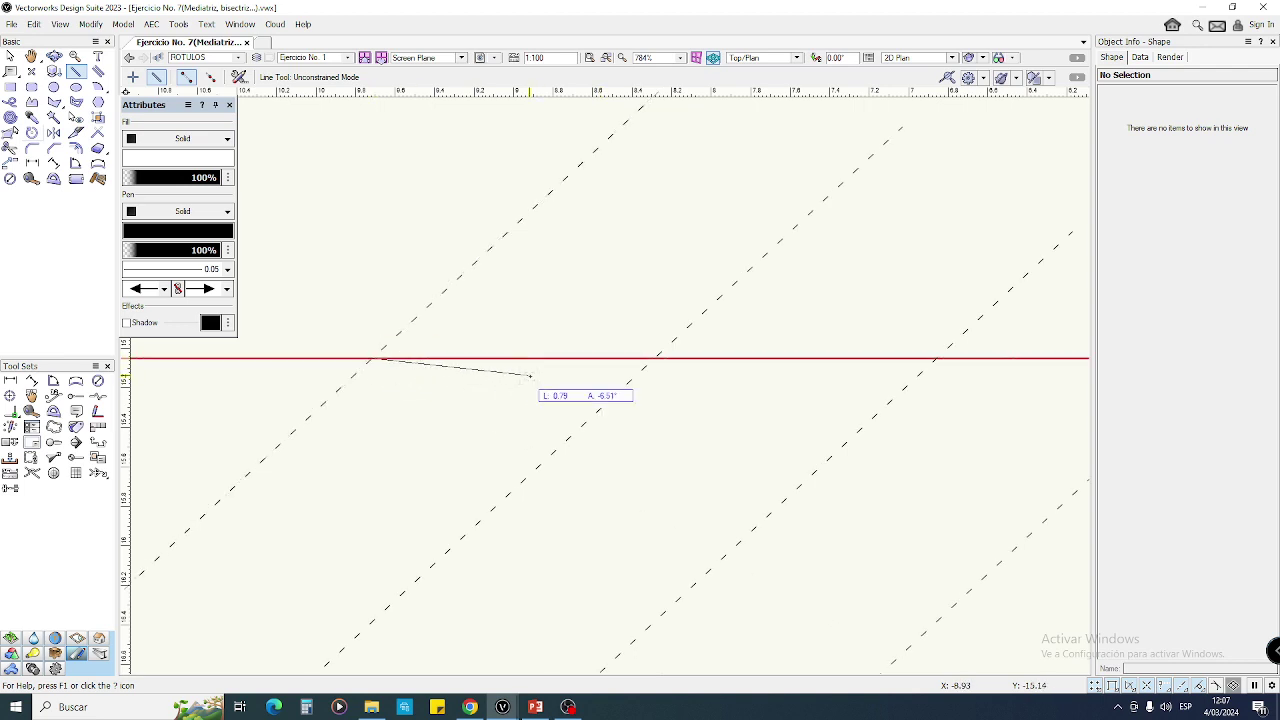
{"action": "key", "text": "Escape"}
{"action": "middle_click_drag", "start_coordinate": [714, 416], "coordinate": [461, 402]}
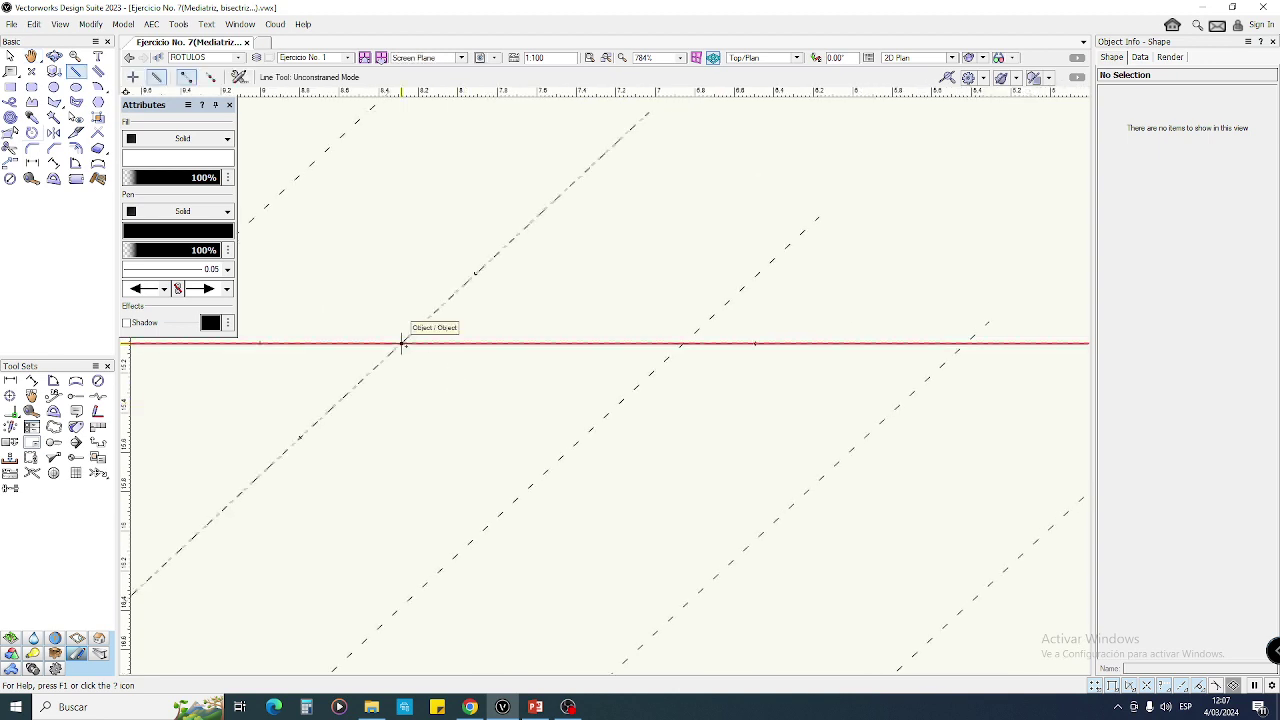
{"action": "left_click", "coordinate": [403, 343]}
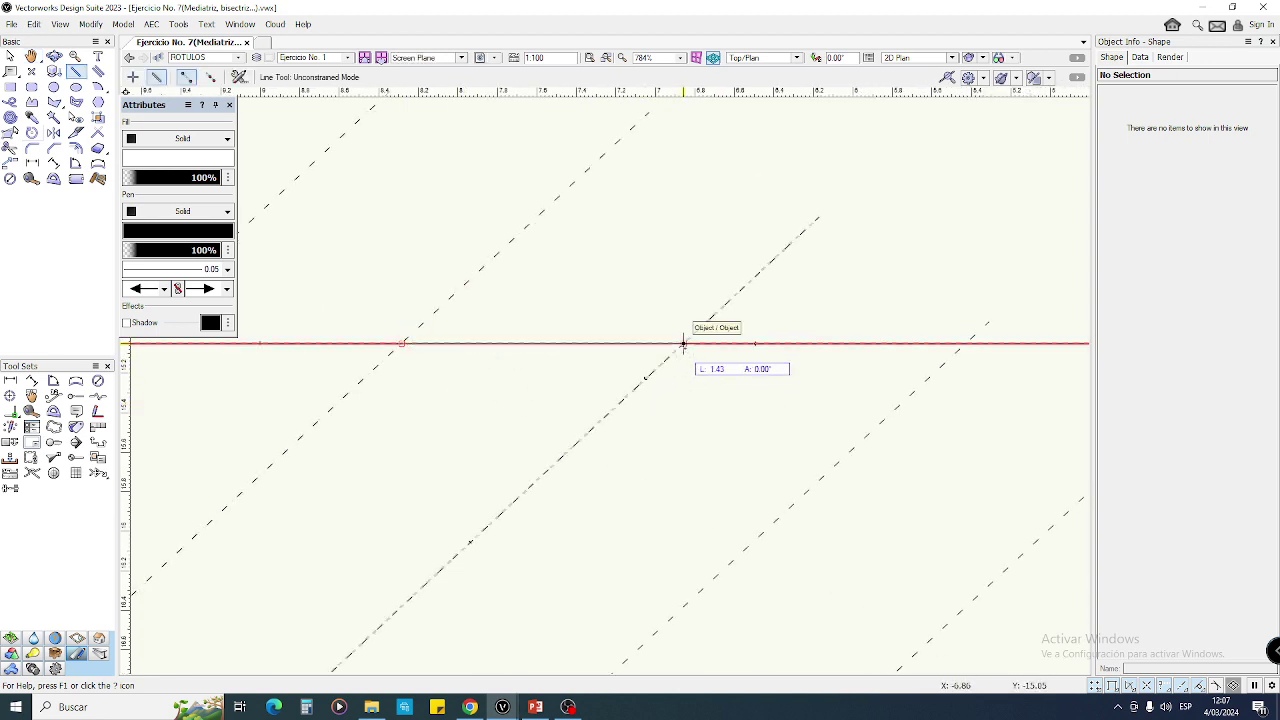
{"action": "left_click", "coordinate": [684, 343]}
{"action": "middle_click_drag", "start_coordinate": [697, 389], "coordinate": [368, 420]}
{"action": "left_click", "coordinate": [357, 377]}
{"action": "scroll", "coordinate": [638, 374], "scroll_direction": "down", "scroll_amount": 4}
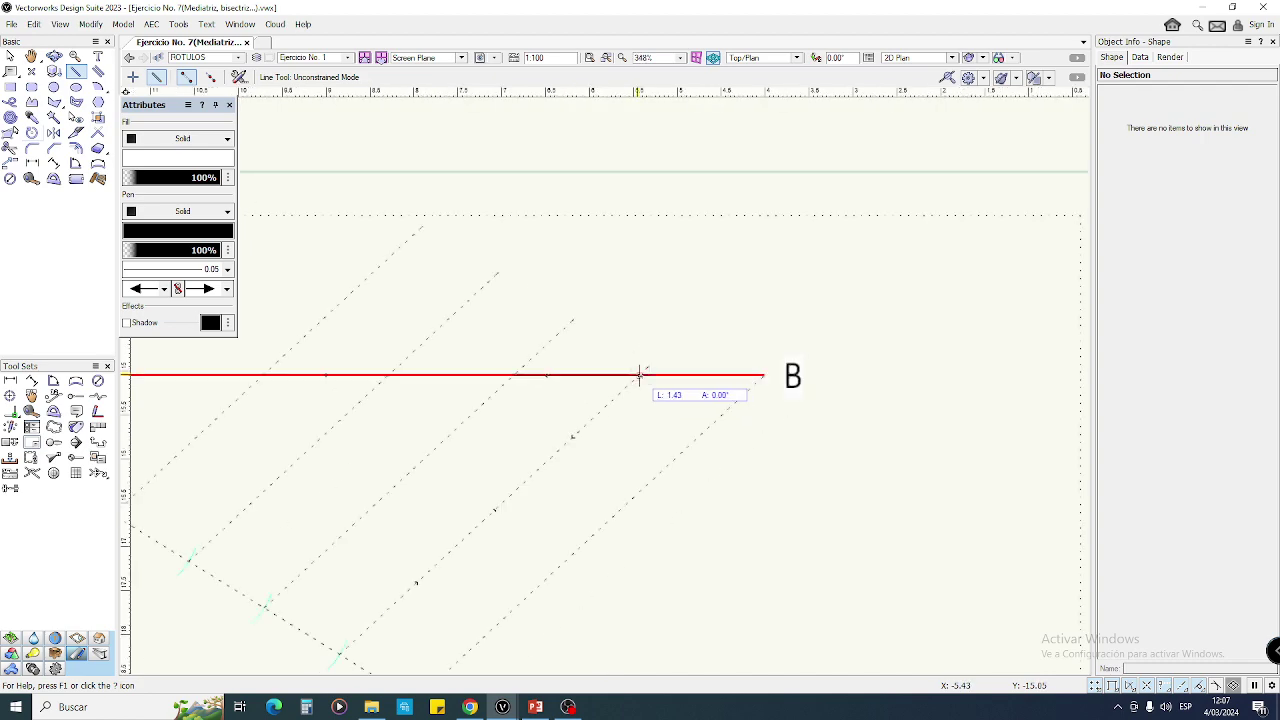
{"action": "key", "text": "x"}
{"action": "middle_click_drag", "start_coordinate": [638, 374], "coordinate": [741, 367]}
{"action": "scroll", "coordinate": [537, 435], "scroll_direction": "up", "scroll_amount": 2}
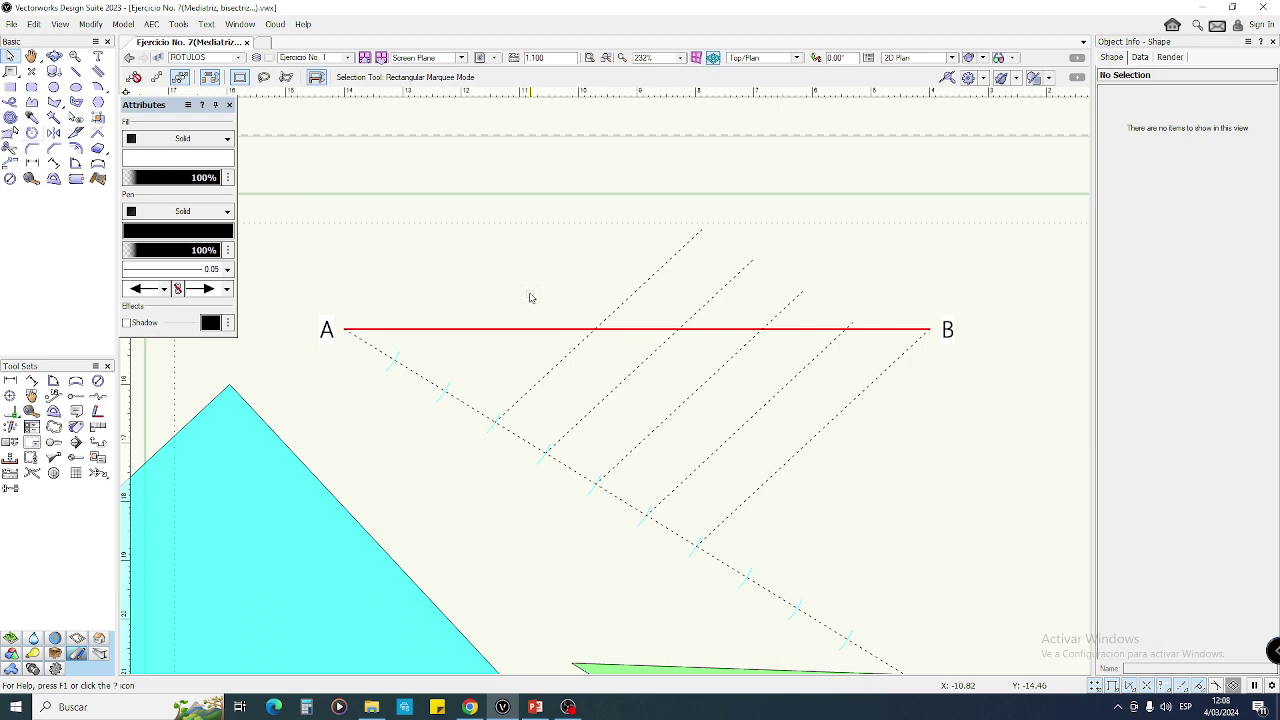
{"action": "left_click_drag", "start_coordinate": [350, 289], "coordinate": [920, 340]}
{"action": "left_click_drag", "start_coordinate": [347, 356], "coordinate": [779, 550]}
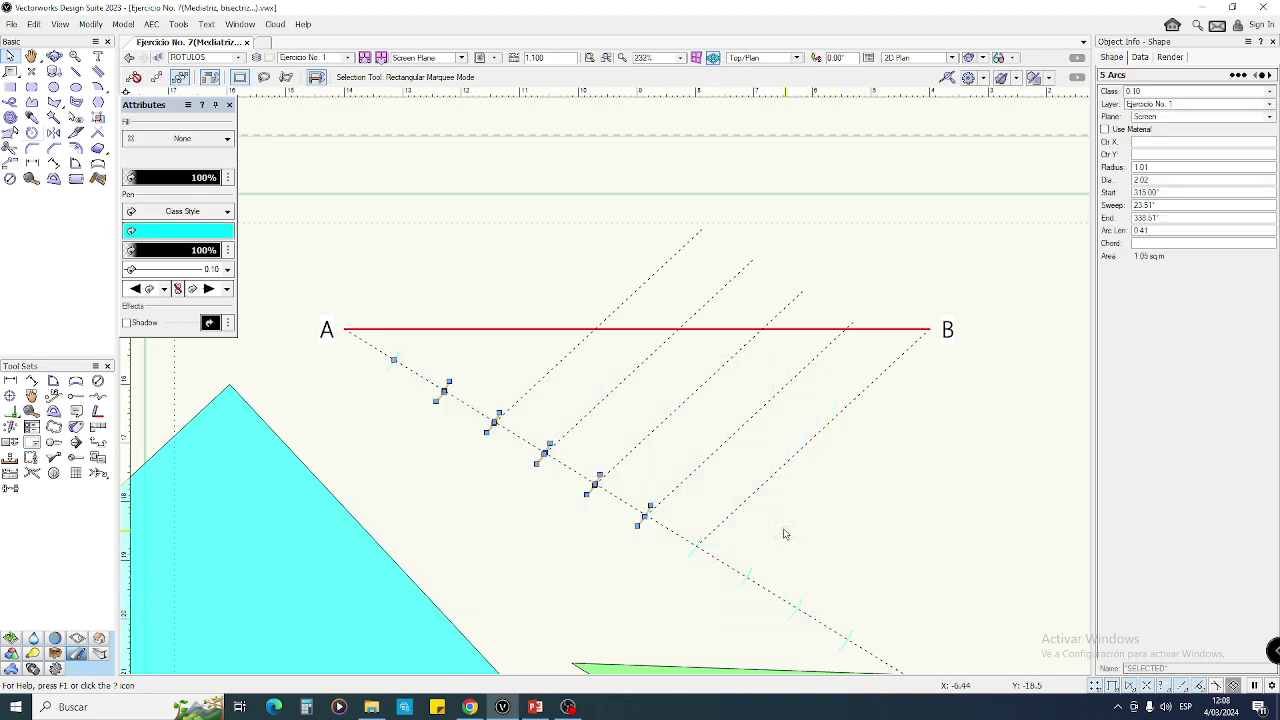
{"action": "middle_click_drag", "start_coordinate": [786, 535], "coordinate": [731, 491]}
{"action": "left_click", "coordinate": [731, 497]}
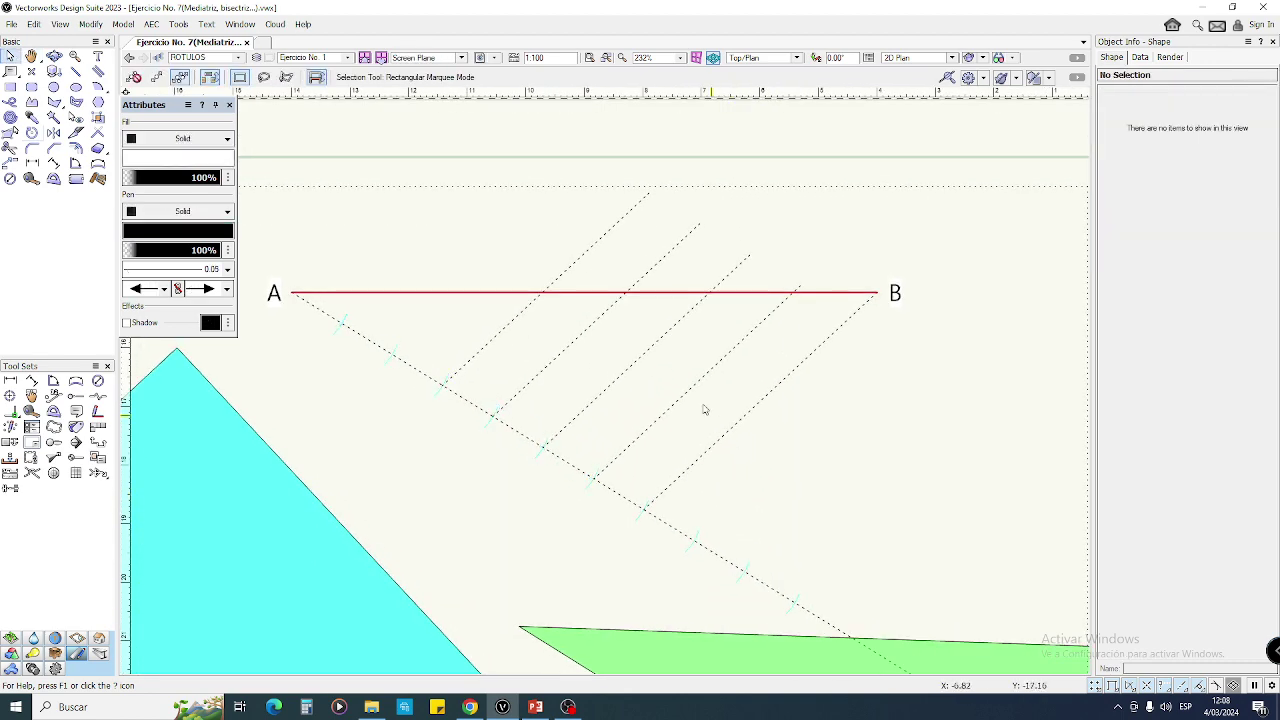
{"action": "mouse_move", "coordinate": [860, 430]}
{"action": "middle_mouse_down"}
{"action": "mouse_move", "coordinate": [837, 403]}
{"action": "mouse_move", "coordinate": [773, 426]}
{"action": "middle_mouse_up"}
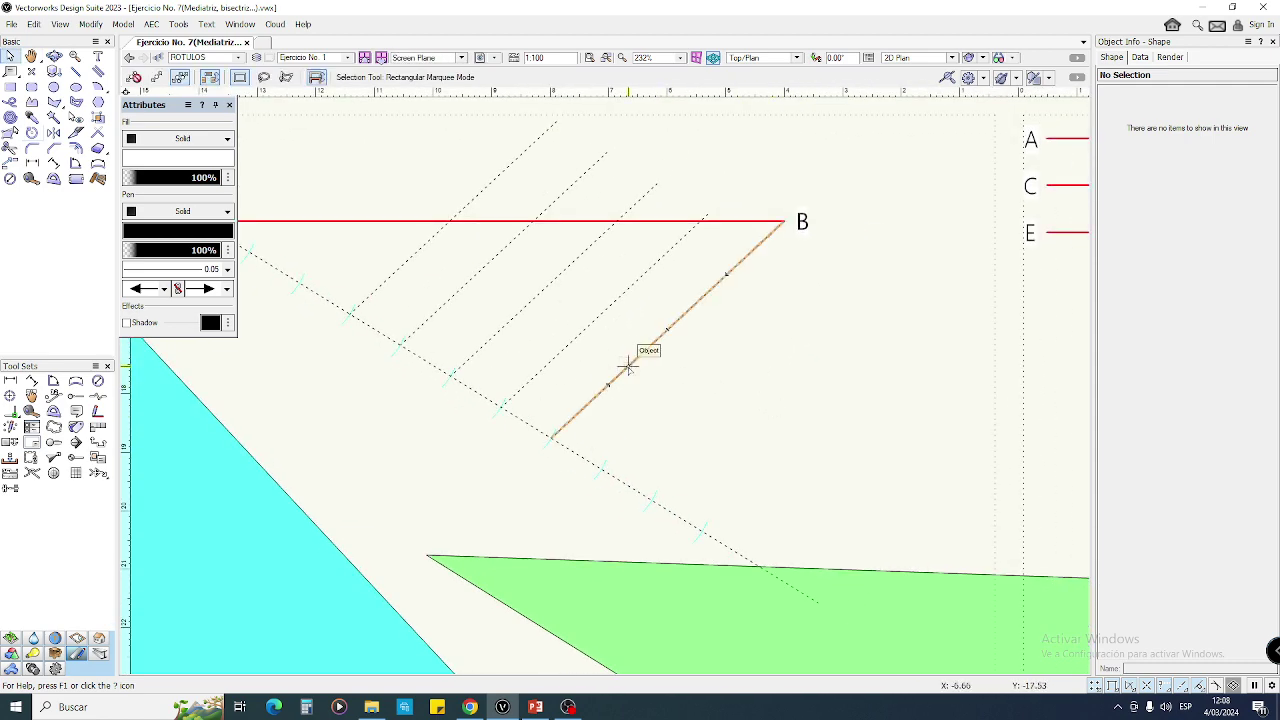
- Delete the guide line that joins the seventh arc mark to endpoint B
{"action": "left_click", "coordinate": [624, 368]}
{"action": "left_click_drag", "start_coordinate": [550, 437], "coordinate": [690, 520]}
{"action": "scroll", "coordinate": [694, 525], "scroll_direction": "up", "scroll_amount": 3}
{"action": "scroll", "coordinate": [688, 436], "scroll_direction": "down", "scroll_amount": 3}
{"action": "middle_click_drag", "start_coordinate": [657, 437], "coordinate": [619, 385]}
{"action": "key", "text": "Delete"}
- Move the 45° set square back to line AB so its slanted edge passes through endpoint B
{"action": "scroll", "coordinate": [626, 419], "scroll_direction": "down", "scroll_amount": 2}
{"action": "left_click_drag", "start_coordinate": [359, 405], "coordinate": [772, 405]}
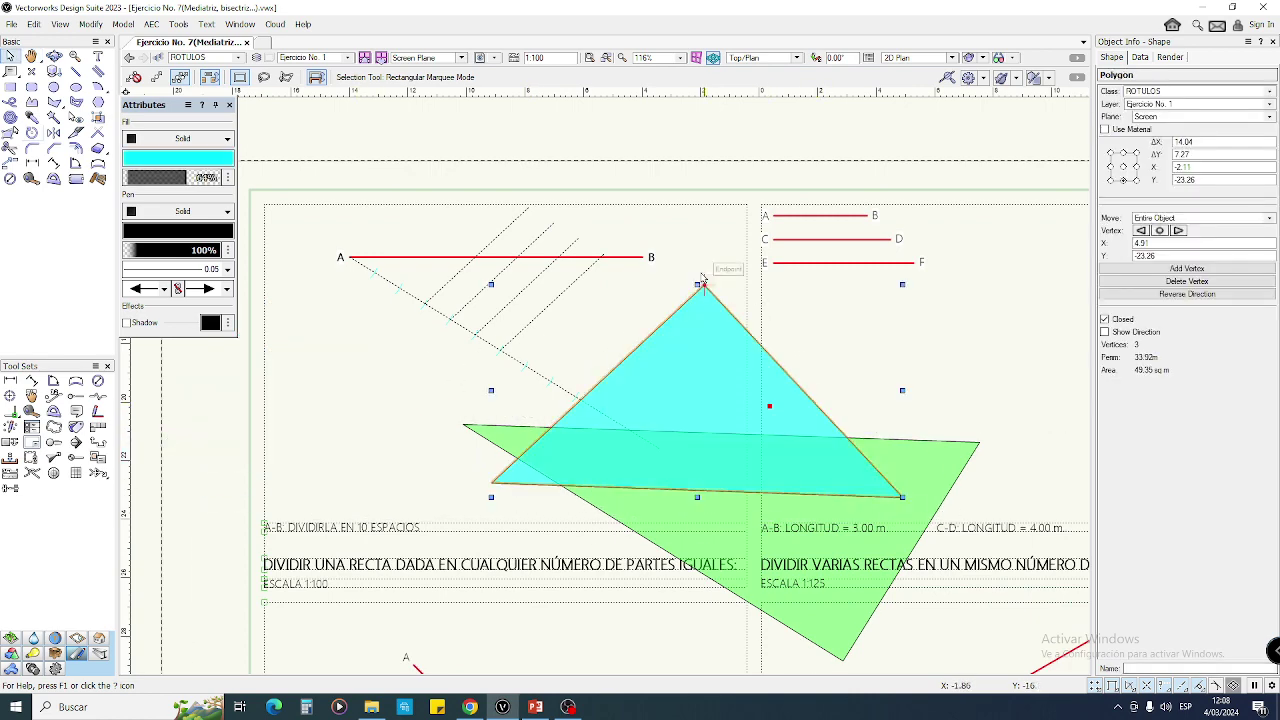
{"action": "scroll", "coordinate": [685, 267], "scroll_direction": "up", "scroll_amount": 2}
{"action": "left_click_drag", "start_coordinate": [670, 365], "coordinate": [593, 245]}
- Rotate the 45° set square about endpoint B until its edge passes through the tenth arc mark on the auxiliary line
{"action": "left_click", "coordinate": [32, 132]}
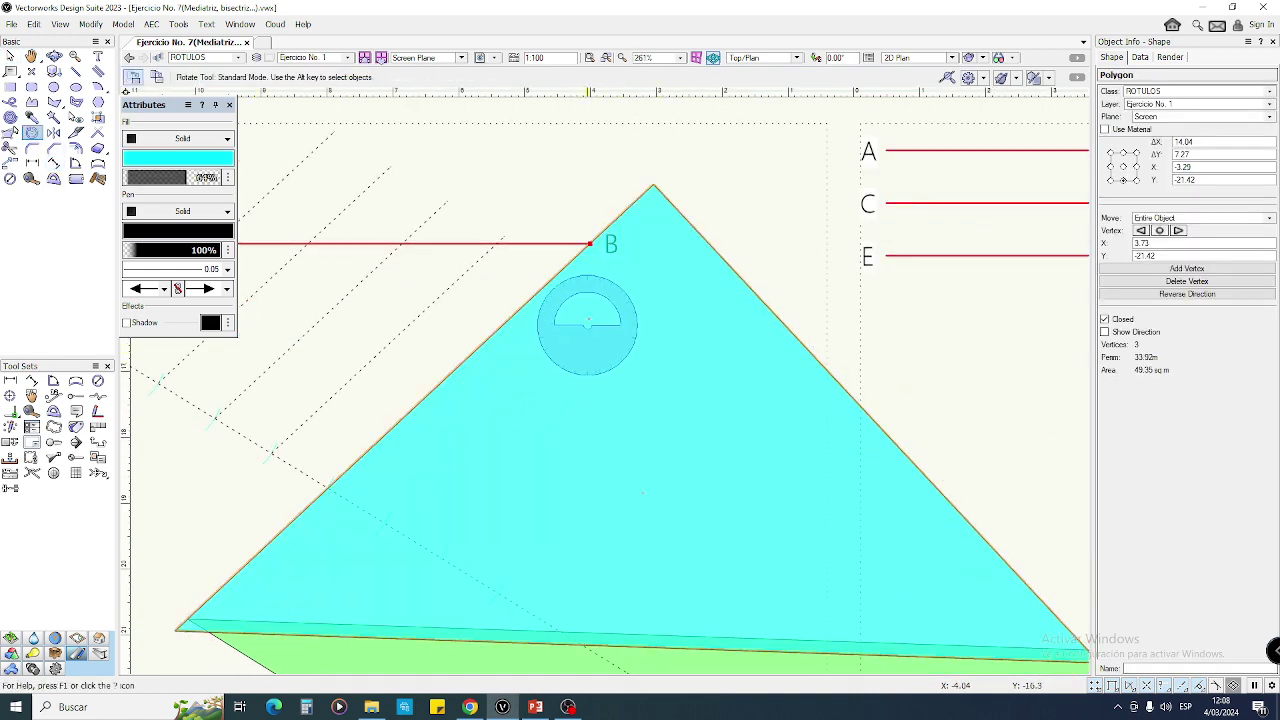
{"action": "left_click", "coordinate": [590, 242]}
{"action": "scroll", "coordinate": [523, 420], "scroll_direction": "down", "scroll_amount": 2}
{"action": "scroll", "coordinate": [470, 450], "scroll_direction": "up", "scroll_amount": 2}
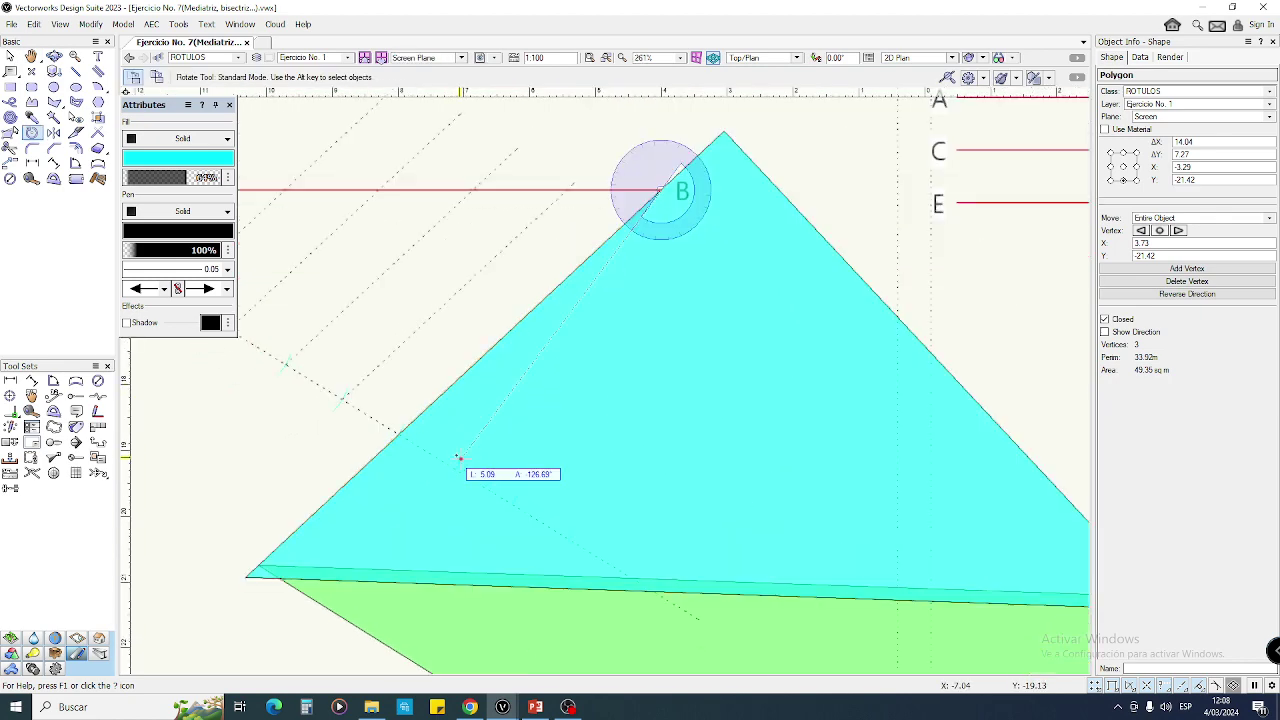
{"action": "left_click", "coordinate": [343, 487]}
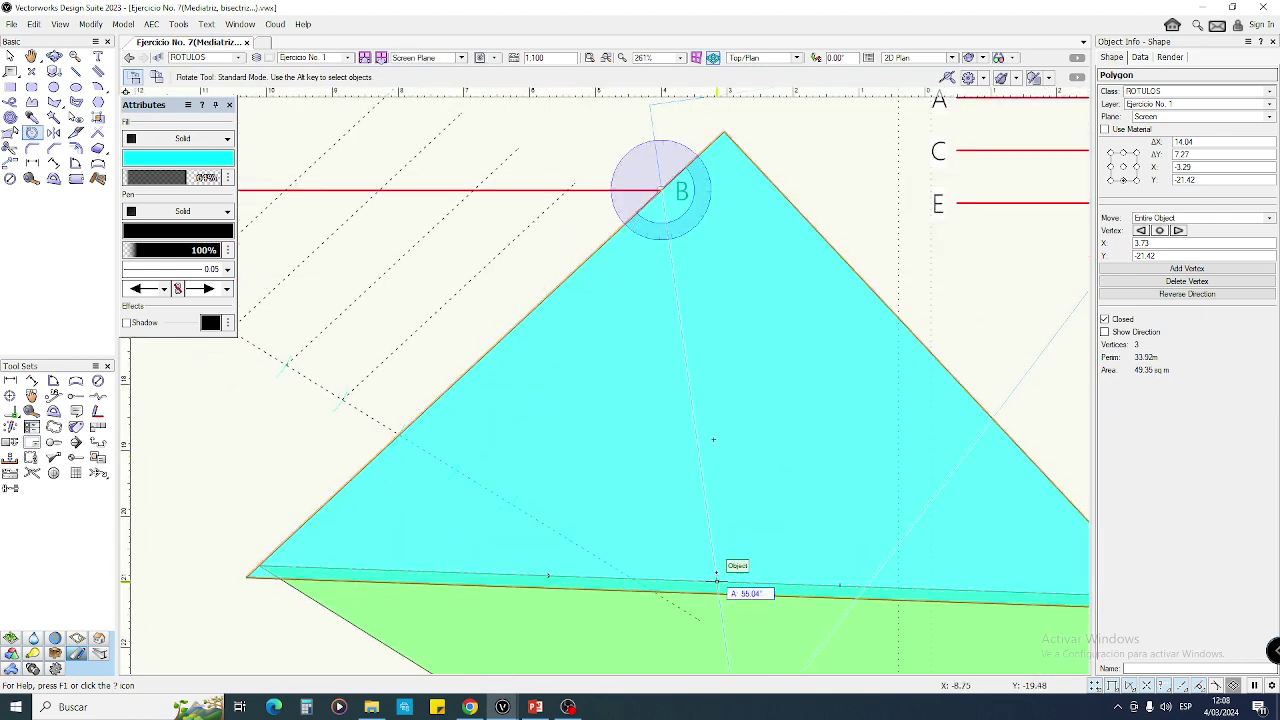
{"action": "left_click", "coordinate": [652, 529]}
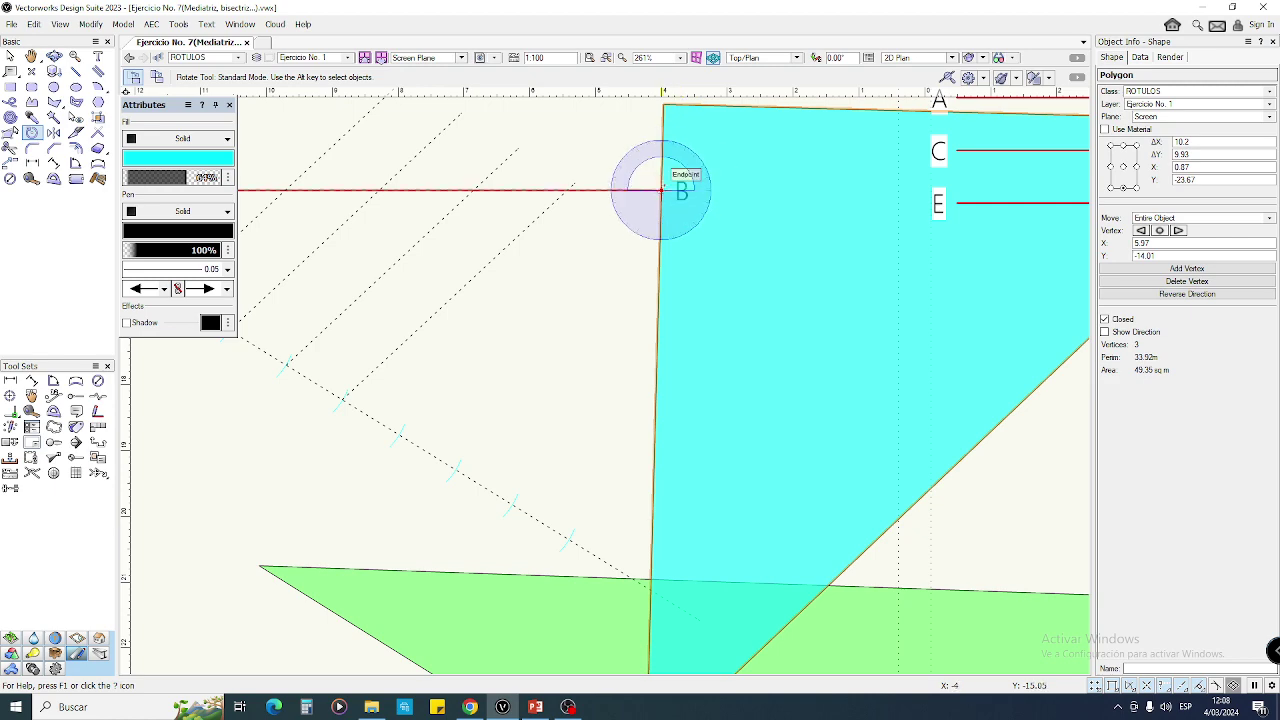
{"action": "scroll", "coordinate": [600, 565], "scroll_direction": "up", "scroll_amount": 8}
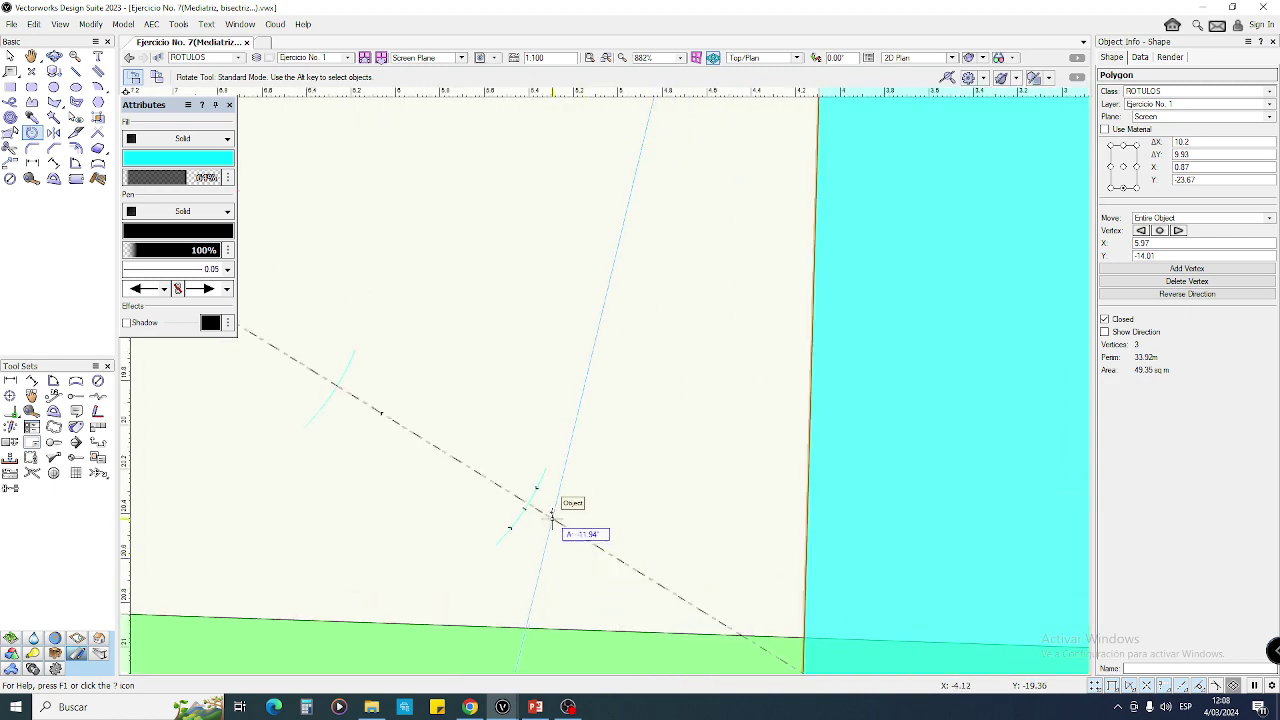
{"action": "left_click", "coordinate": [498, 491]}
{"action": "scroll", "coordinate": [512, 501], "scroll_direction": "down", "scroll_amount": 6}
{"action": "middle_click_drag", "start_coordinate": [523, 510], "coordinate": [484, 423]}
{"action": "scroll", "coordinate": [609, 491], "scroll_direction": "down", "scroll_amount": 2}
{"action": "middle_click_drag", "start_coordinate": [595, 490], "coordinate": [555, 463]}
{"action": "left_click", "coordinate": [718, 414]}
{"action": "scroll", "coordinate": [695, 417], "scroll_direction": "up", "scroll_amount": 1}
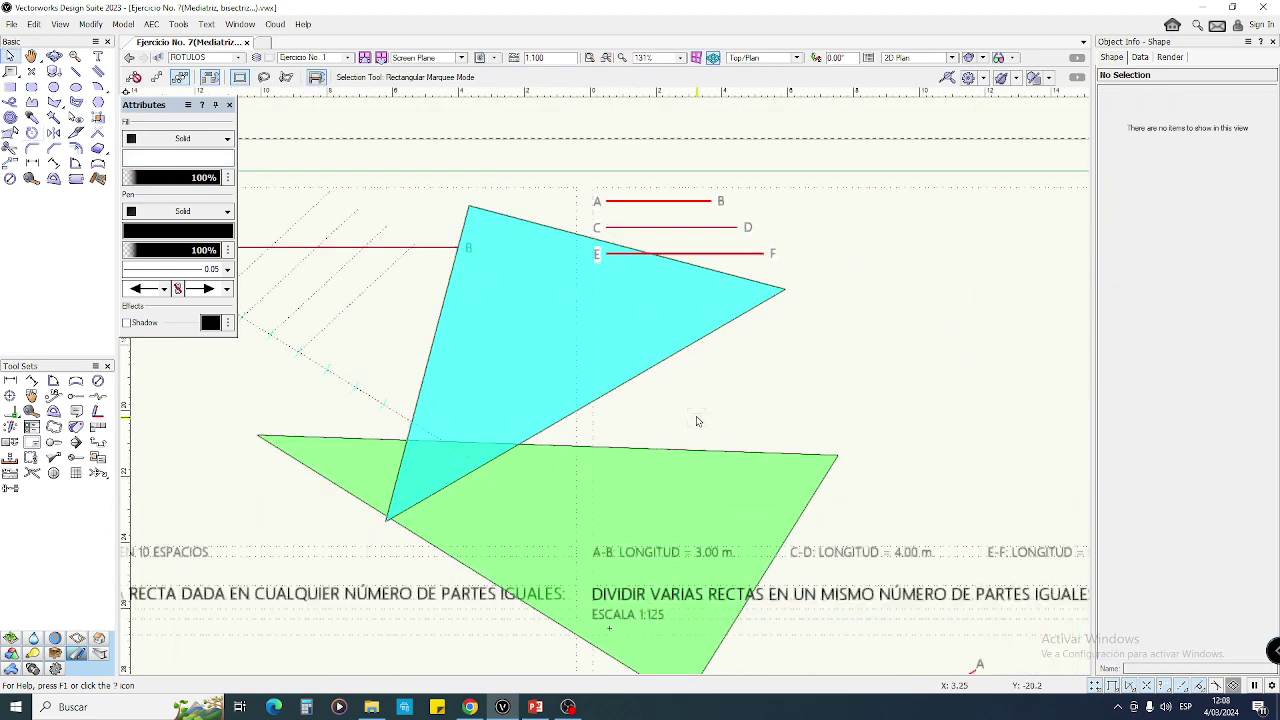
- Move the 30°/60° set square so its sharp corner meets the lowest corner of the 45° set square
{"action": "middle_click_drag", "start_coordinate": [668, 418], "coordinate": [684, 412]}
{"action": "left_click_drag", "start_coordinate": [678, 456], "coordinate": [885, 551]}
{"action": "left_click", "coordinate": [570, 495]}
{"action": "left_click_drag", "start_coordinate": [482, 525], "coordinate": [403, 517]}
- Rotate the 30°/60° set square about the shared corner so its hypotenuse lies along the 45° set square's longest side
{"action": "key", "text": "alt+shift+equal"}
{"action": "left_click", "coordinate": [403, 516]}
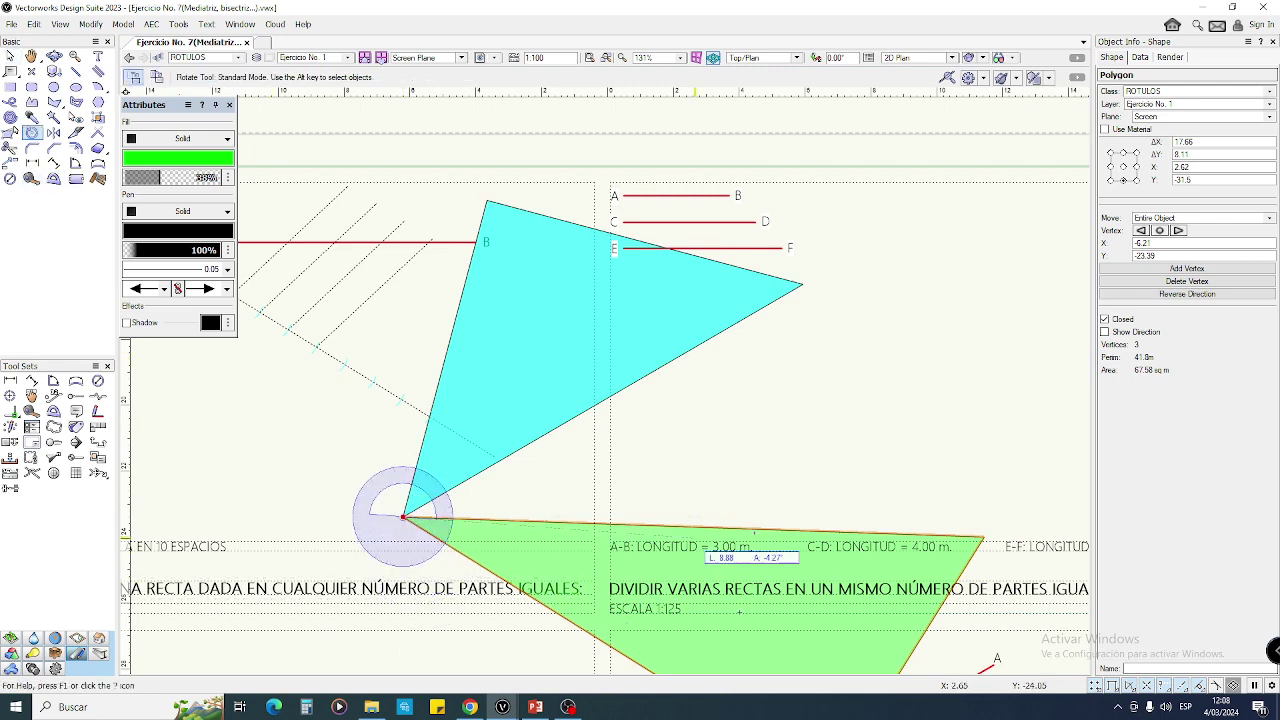
{"action": "left_click", "coordinate": [984, 537]}
{"action": "left_click", "coordinate": [803, 285]}
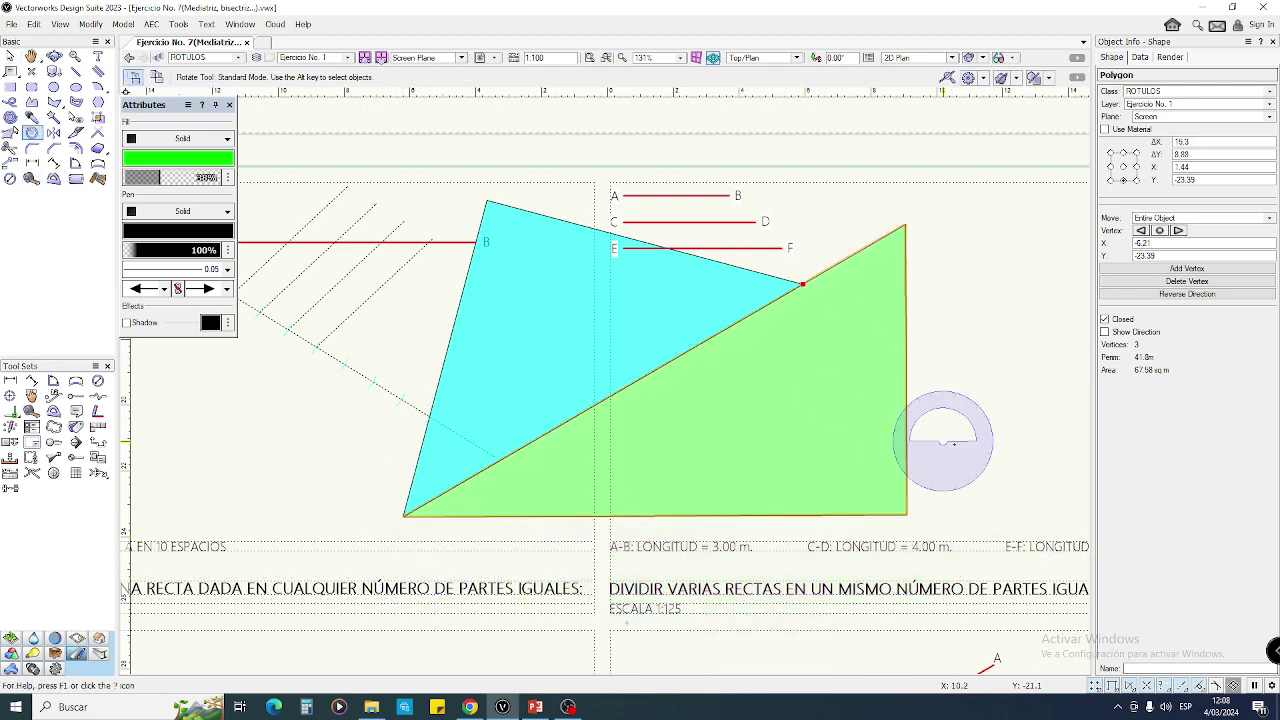
{"action": "key", "text": "x"}
{"action": "key", "text": "x"}
- Move the 45° set square below the auxiliary line, clear of the line AB construction
{"action": "middle_click_drag", "start_coordinate": [971, 413], "coordinate": [1048, 425]}
{"action": "key", "text": "x"}
{"action": "left_click_drag", "start_coordinate": [648, 350], "coordinate": [532, 362]}
{"action": "middle_click_drag", "start_coordinate": [532, 362], "coordinate": [626, 403]}
{"action": "left_click_drag", "start_coordinate": [654, 390], "coordinate": [535, 530]}
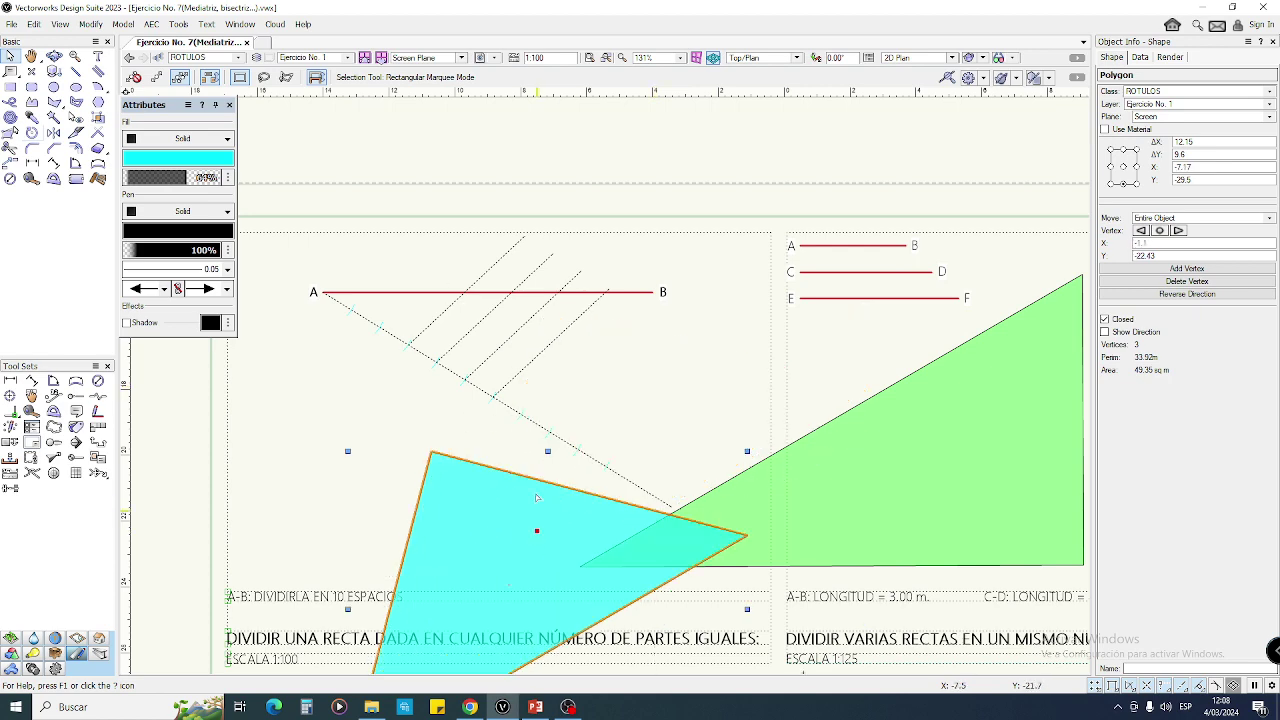
{"action": "scroll", "coordinate": [417, 245], "scroll_direction": "up", "scroll_amount": 2}
{"action": "left_click", "coordinate": [431, 270]}
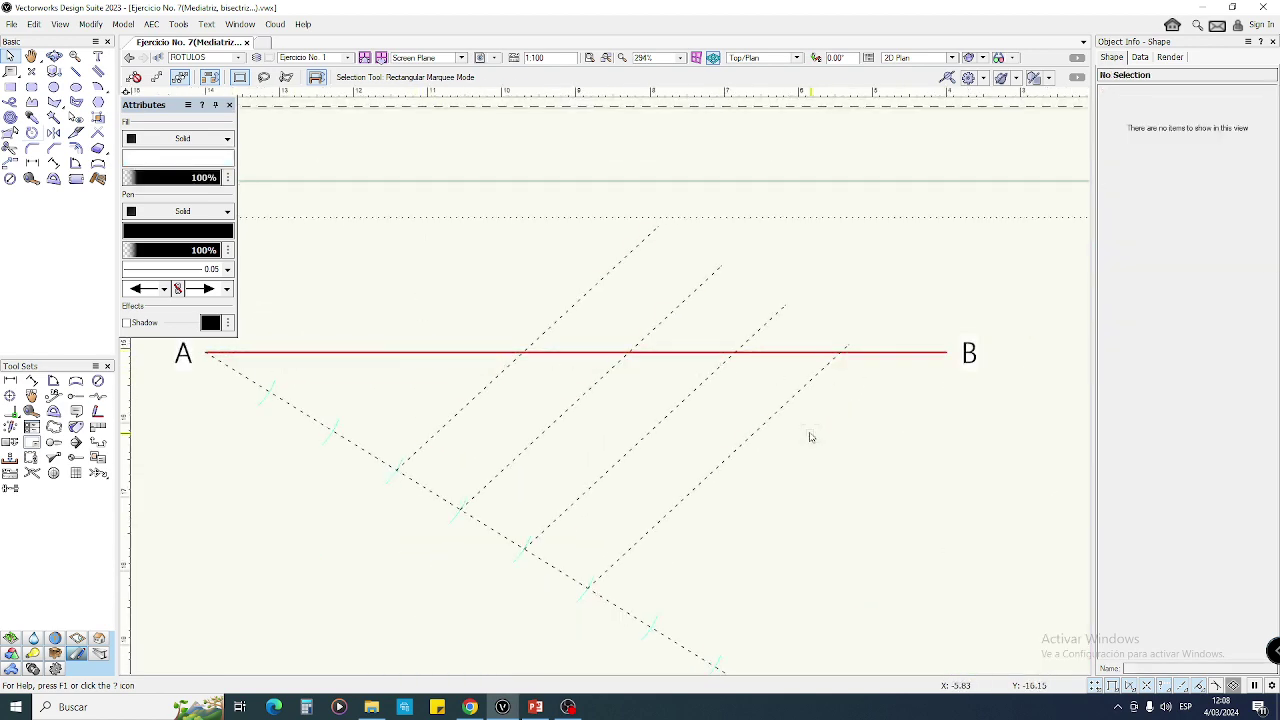
- Compare the four parallels across line AB with the slide's diagram for dividing a line into equal parts
{"action": "scroll", "coordinate": [810, 436], "scroll_direction": "down", "scroll_amount": 1}
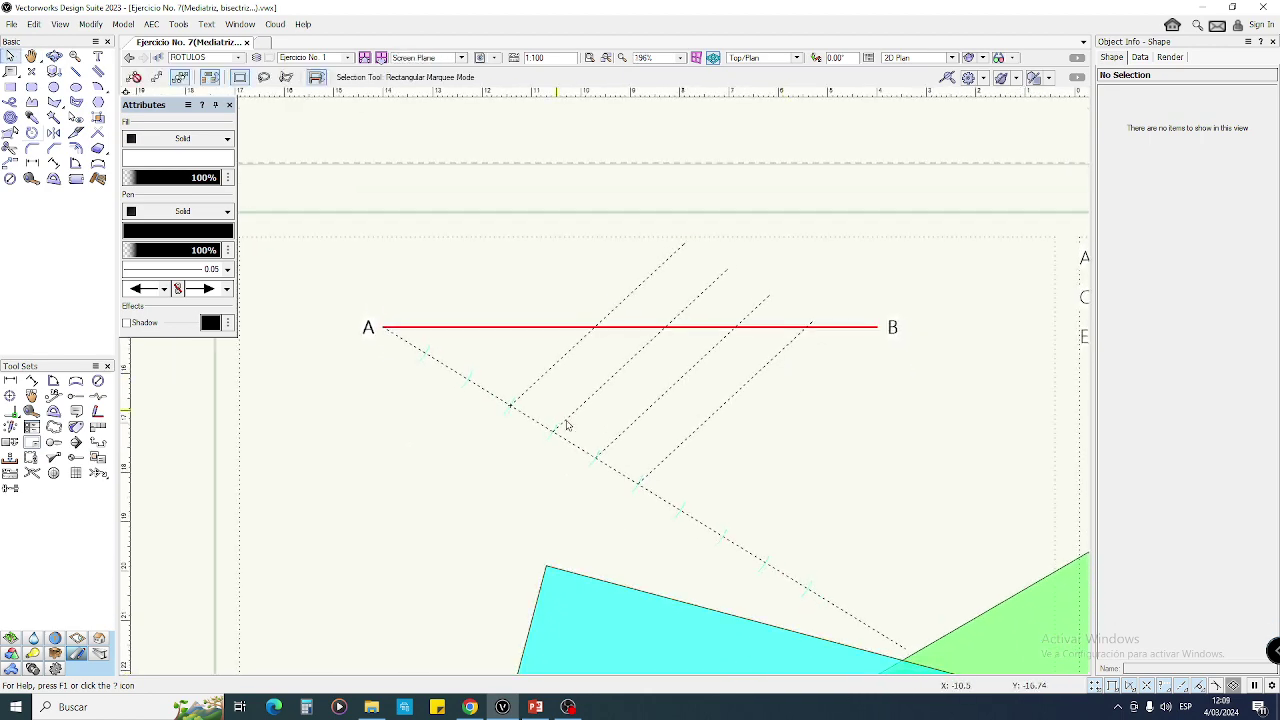
{"action": "scroll", "coordinate": [614, 455], "scroll_direction": "up", "scroll_amount": 1}
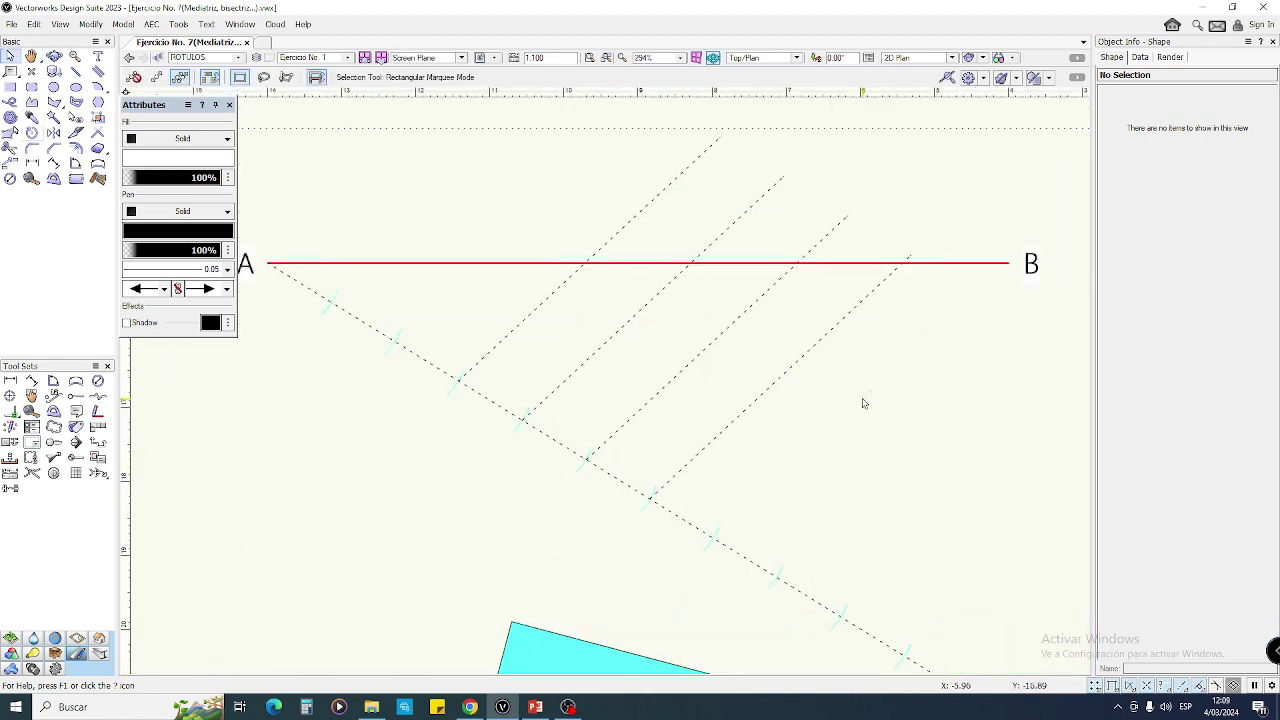
{"action": "scroll", "coordinate": [864, 403], "scroll_direction": "down", "scroll_amount": 1}
{"action": "middle_click_drag", "start_coordinate": [854, 394], "coordinate": [795, 389]}
{"action": "scroll", "coordinate": [762, 384], "scroll_direction": "up", "scroll_amount": 1}
{"action": "scroll", "coordinate": [762, 384], "scroll_direction": "down", "scroll_amount": 1}
{"action": "left_click", "coordinate": [707, 486]}
{"action": "left_click_drag", "start_coordinate": [608, 222], "coordinate": [858, 362]}
{"action": "key", "text": "alt+Tab"}
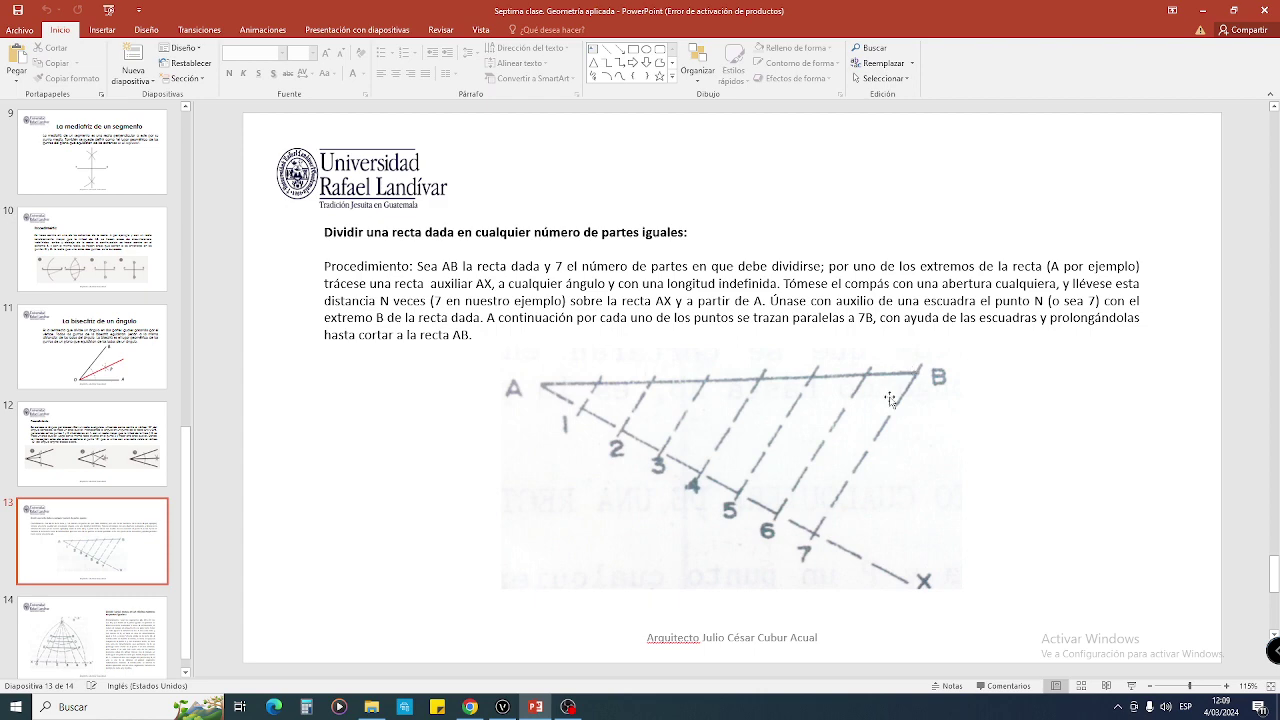
{"action": "left_click", "coordinate": [502, 707]}
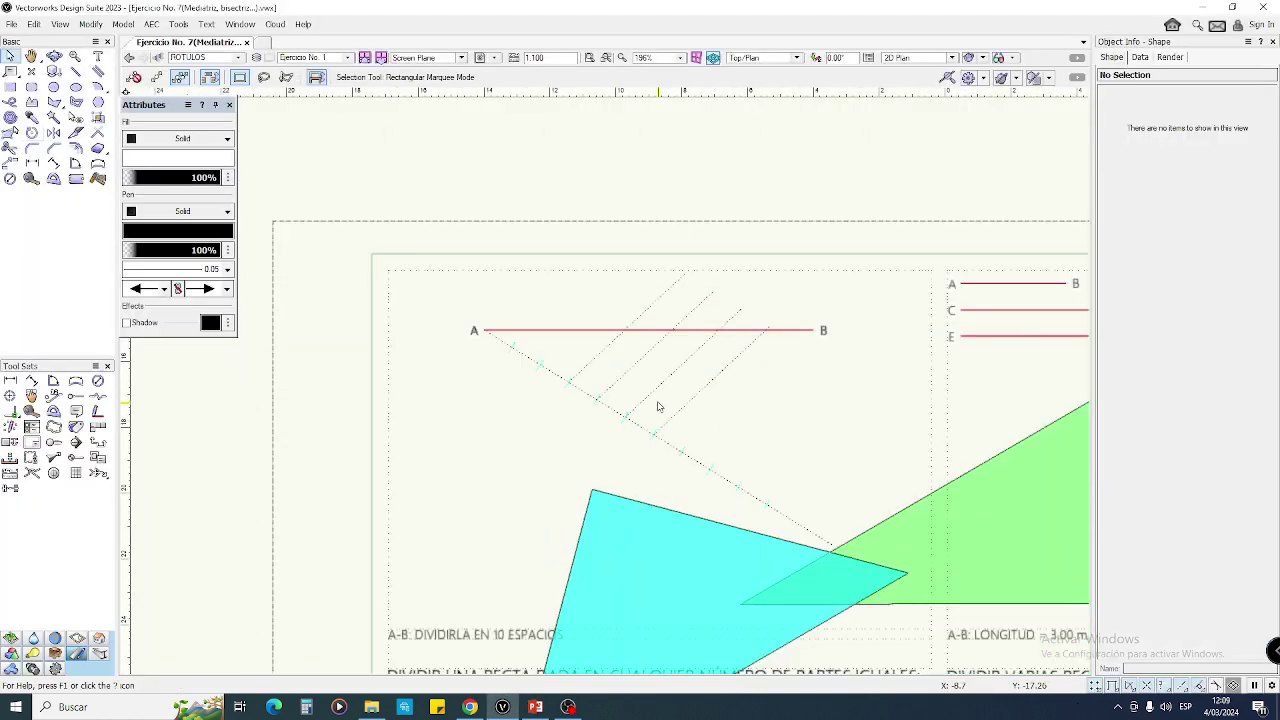
- Move the 45° and 30°/60° set squares off the sheet, clear of the exercise panels
{"action": "scroll", "coordinate": [576, 412], "scroll_direction": "down", "scroll_amount": 3}
{"action": "left_click_drag", "start_coordinate": [576, 412], "coordinate": [272, 401]}
{"action": "scroll", "coordinate": [491, 503], "scroll_direction": "down", "scroll_amount": 2}
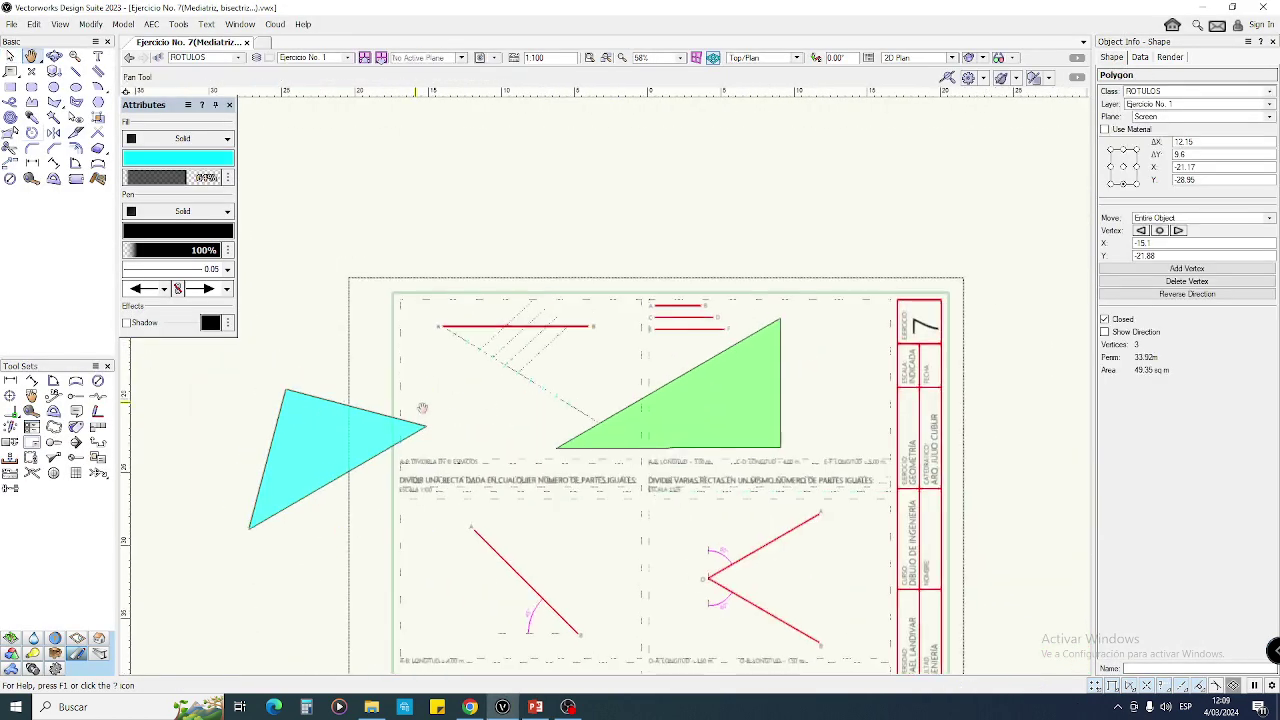
{"action": "left_click_drag", "start_coordinate": [728, 410], "coordinate": [421, 262]}
{"action": "left_click_drag", "start_coordinate": [340, 470], "coordinate": [257, 423]}
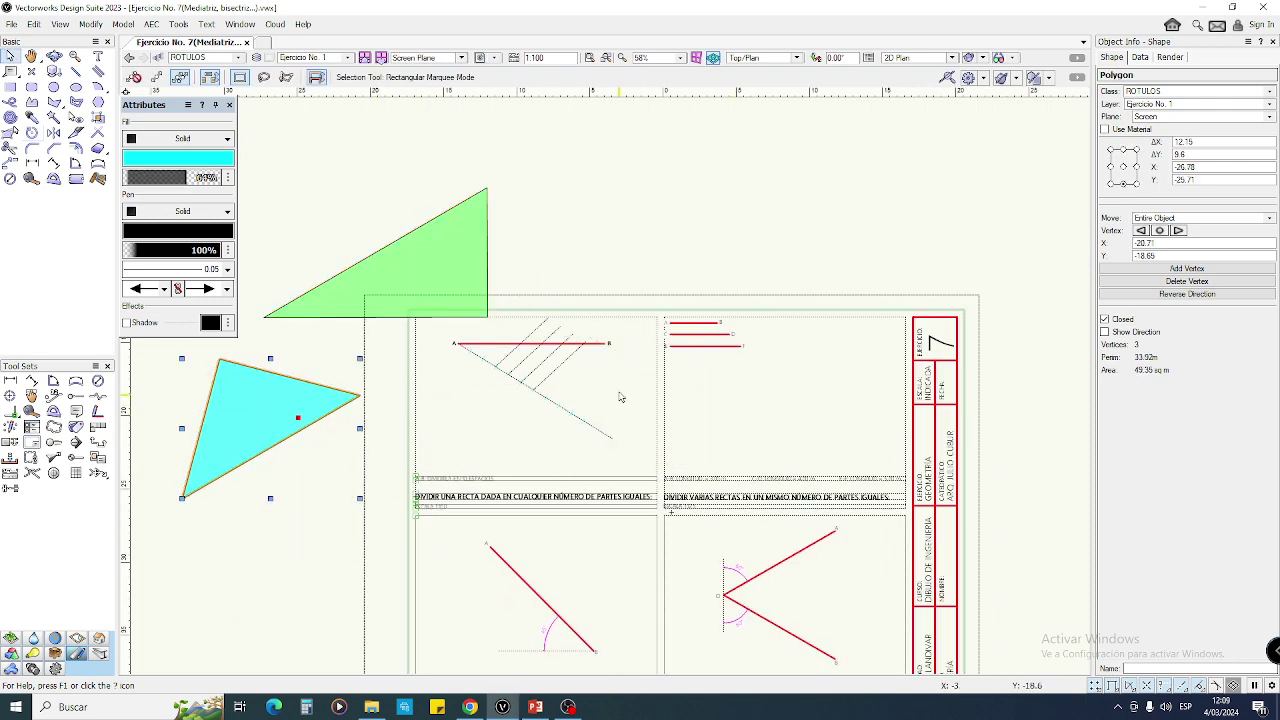
- Reshape the parallel that starts at the sixth mark so it joins the tenth mark to endpoint B
{"action": "scroll", "coordinate": [549, 373], "scroll_direction": "up", "scroll_amount": 2}
{"action": "left_click", "coordinate": [558, 368]}
{"action": "left_click_drag", "start_coordinate": [512, 412], "coordinate": [538, 494]}
{"action": "scroll", "coordinate": [643, 476], "scroll_direction": "up", "scroll_amount": 8}
{"action": "scroll", "coordinate": [540, 518], "scroll_direction": "up", "scroll_amount": 8}
{"action": "scroll", "coordinate": [680, 280], "scroll_direction": "down", "scroll_amount": 10}
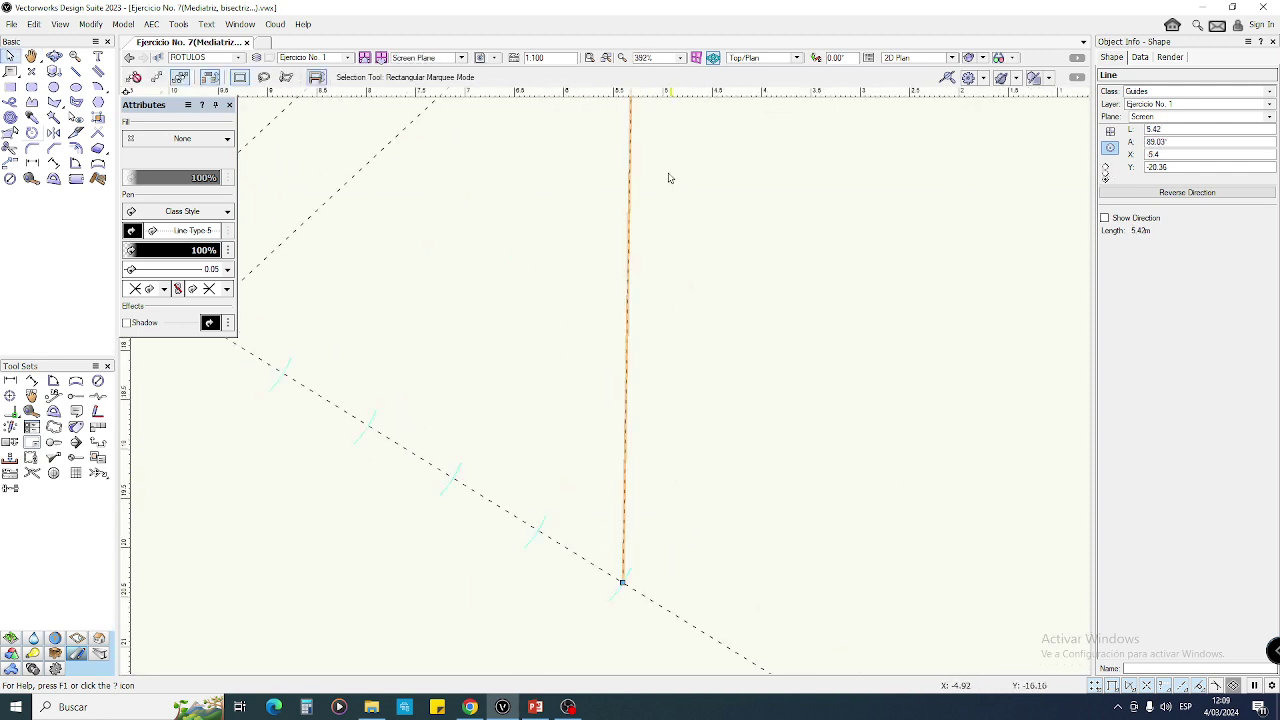
{"action": "left_click_drag", "start_coordinate": [585, 480], "coordinate": [710, 493]}
- Delete the three old parallels that start at the third, fourth and fifth marks
{"action": "scroll", "coordinate": [700, 500], "scroll_direction": "down", "scroll_amount": 4}
{"action": "left_click", "coordinate": [578, 469]}
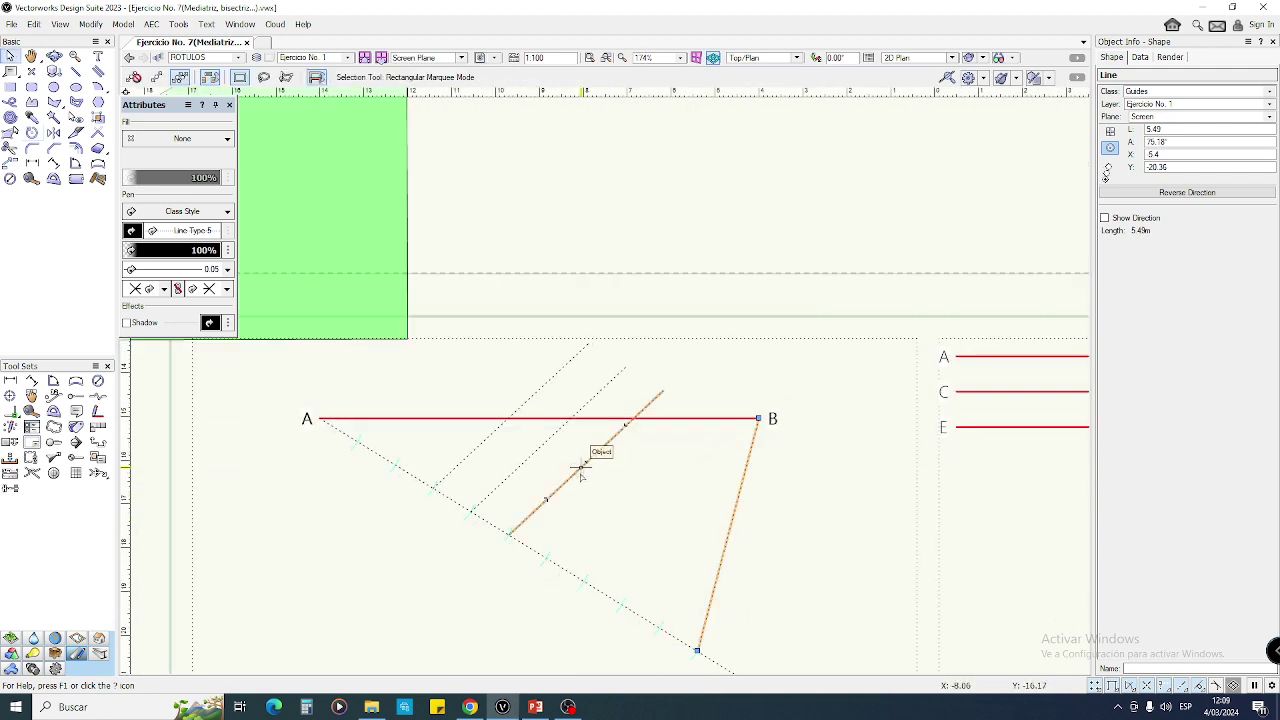
{"action": "key", "text": "Delete"}
{"action": "left_click", "coordinate": [603, 387]}
{"action": "key", "text": "Delete"}
{"action": "left_click", "coordinate": [568, 362]}
{"action": "key", "text": "Delete"}
- Copy the line from the tenth mark to B so the copy starts at the ninth mark on the auxiliary line
{"action": "middle_click_drag", "start_coordinate": [748, 567], "coordinate": [695, 382]}
{"action": "scroll", "coordinate": [690, 386], "scroll_direction": "up", "scroll_amount": 1}
{"action": "left_click_drag", "start_coordinate": [641, 440], "coordinate": [534, 508], "text": "ctrl"}
{"action": "scroll", "coordinate": [582, 430], "scroll_direction": "up", "scroll_amount": 3}
{"action": "left_click", "coordinate": [582, 428]}
{"action": "scroll", "coordinate": [530, 541], "scroll_direction": "up", "scroll_amount": 3}
{"action": "scroll", "coordinate": [620, 571], "scroll_direction": "down", "scroll_amount": 6}
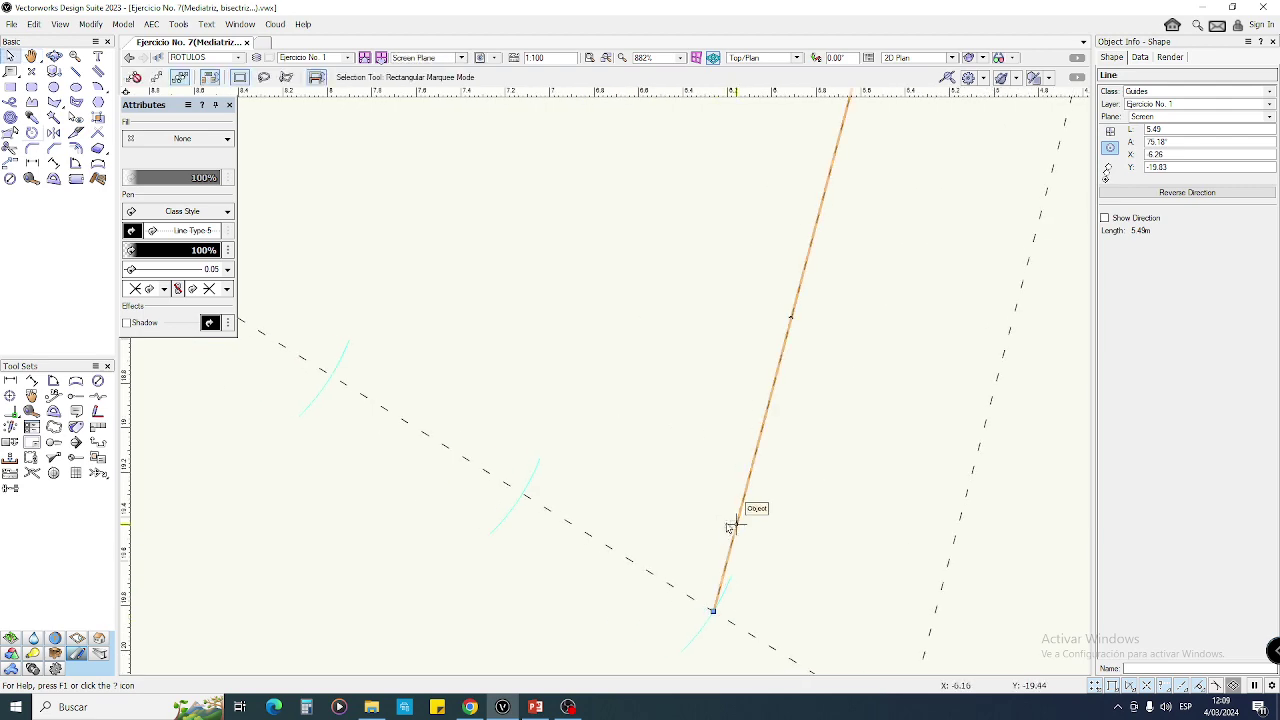
- Copy the ninth-mark parallel to the eighth mark and snap its lower end to the arc's intersection with the auxiliary line
{"action": "left_click_drag", "start_coordinate": [734, 530], "coordinate": [537, 415], "text": "ctrl"}
{"action": "scroll", "coordinate": [543, 480], "scroll_direction": "up", "scroll_amount": 3}
{"action": "left_click", "coordinate": [543, 481]}
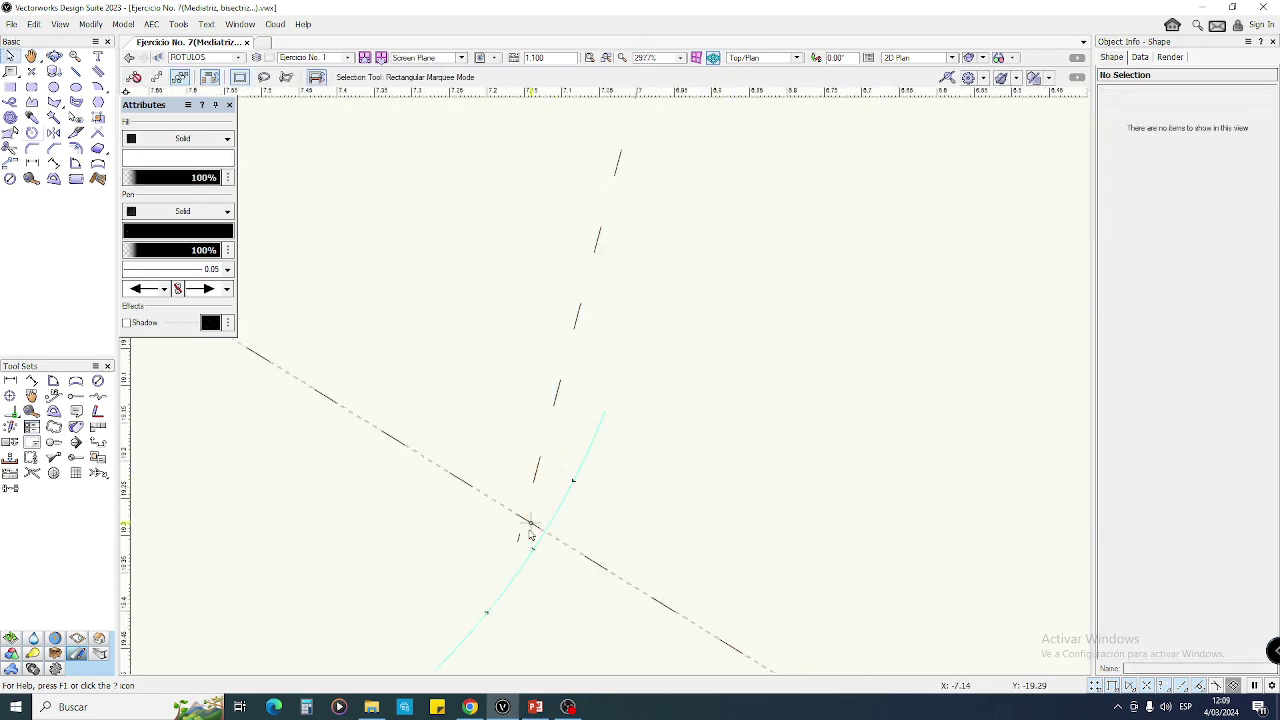
{"action": "left_click_drag", "start_coordinate": [518, 540], "coordinate": [548, 529]}
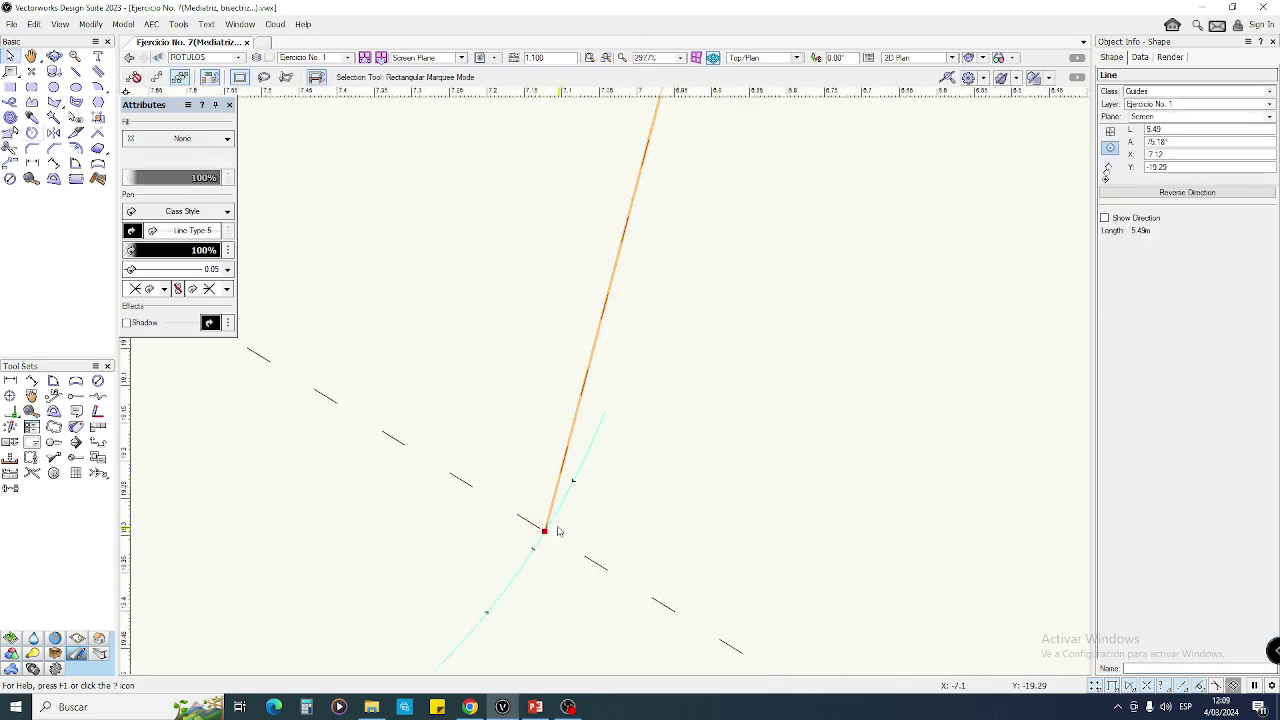
{"action": "scroll", "coordinate": [555, 528], "scroll_direction": "down", "scroll_amount": 13}
{"action": "scroll", "coordinate": [600, 524], "scroll_direction": "down", "scroll_amount": 1}
{"action": "scroll", "coordinate": [601, 468], "scroll_direction": "up", "scroll_amount": 1}
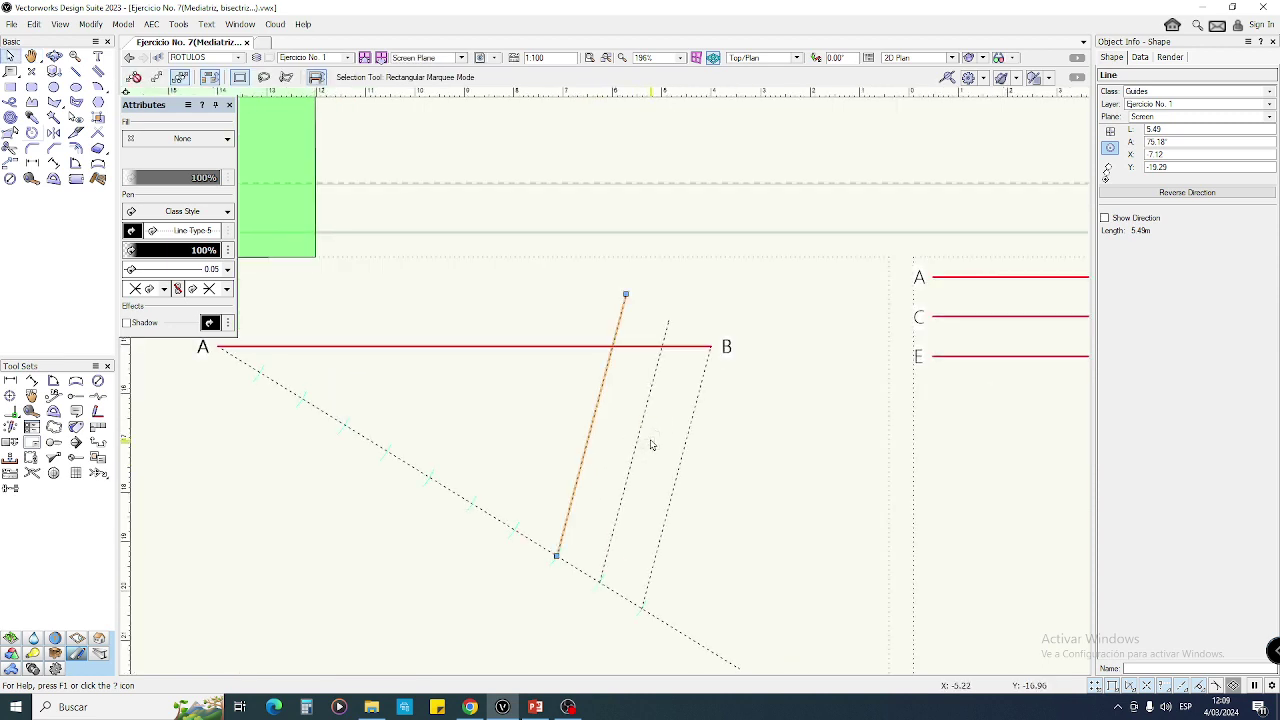
{"action": "left_click", "coordinate": [650, 445]}
{"action": "scroll", "coordinate": [650, 445], "scroll_direction": "up", "scroll_amount": 4}
{"action": "key", "text": "2"}
{"action": "left_click", "coordinate": [621, 433]}
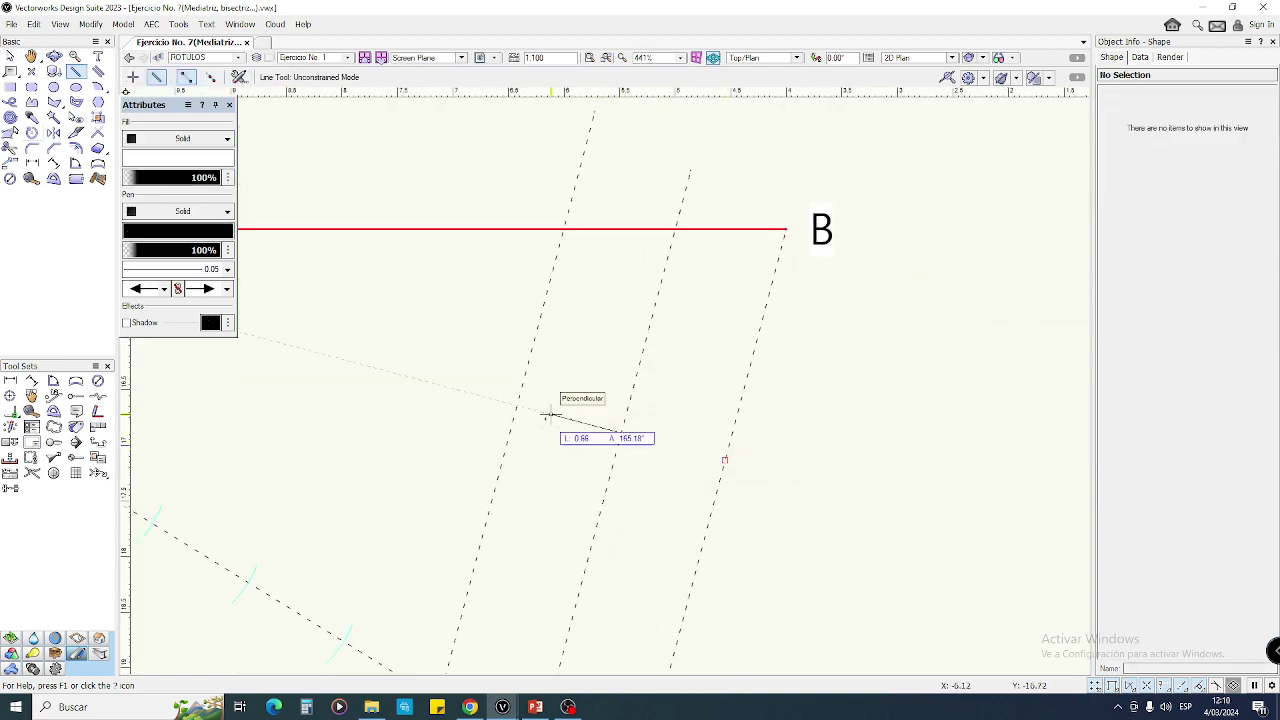
{"action": "key", "text": "x"}
{"action": "scroll", "coordinate": [617, 511], "scroll_direction": "down", "scroll_amount": 4}
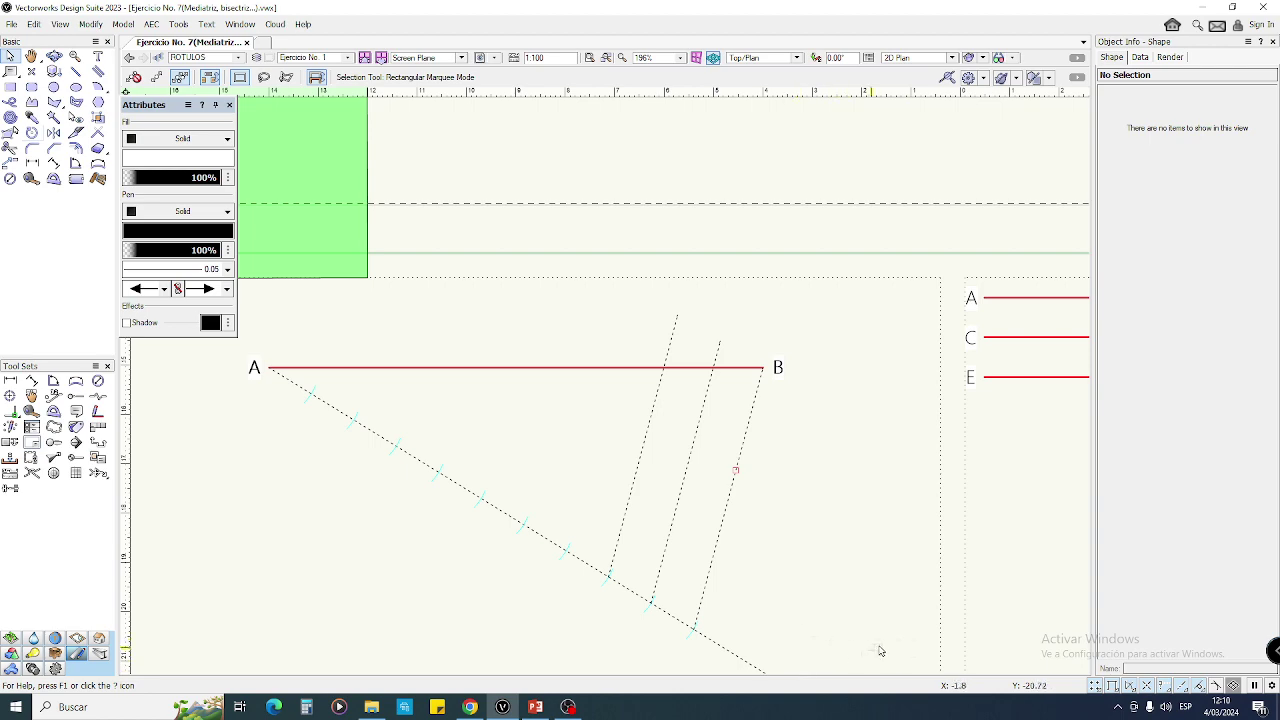
- Examine the second exercise panel and the PowerPoint slide on dividing several lines into the same number of parts
{"action": "left_click_drag", "start_coordinate": [278, 329], "coordinate": [776, 372]}
{"action": "scroll", "coordinate": [663, 346], "scroll_direction": "down", "scroll_amount": 3}
{"action": "scroll", "coordinate": [690, 400], "scroll_direction": "up", "scroll_amount": 2}
{"action": "scroll", "coordinate": [647, 405], "scroll_direction": "down", "scroll_amount": 1}
{"action": "middle_click_drag", "start_coordinate": [647, 405], "coordinate": [596, 390]}
{"action": "middle_click_drag", "start_coordinate": [803, 432], "coordinate": [532, 387]}
{"action": "scroll", "coordinate": [598, 387], "scroll_direction": "up", "scroll_amount": 2}
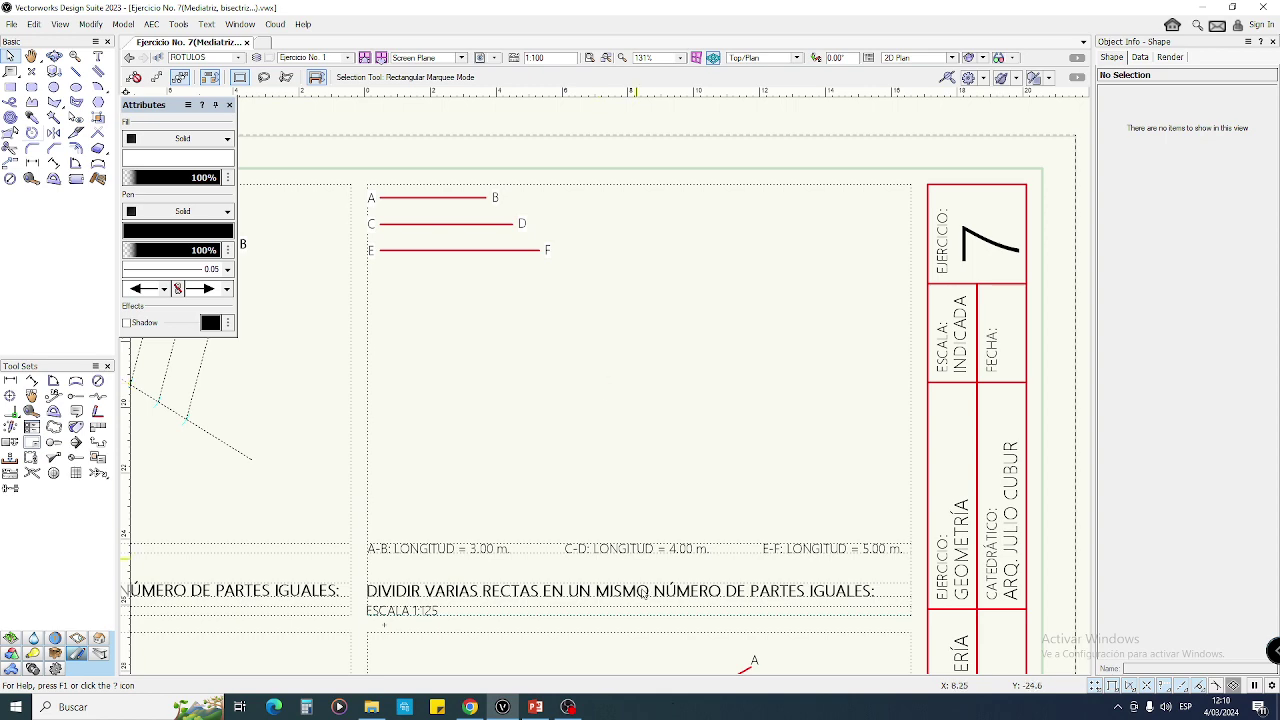
{"action": "left_click", "coordinate": [536, 707]}
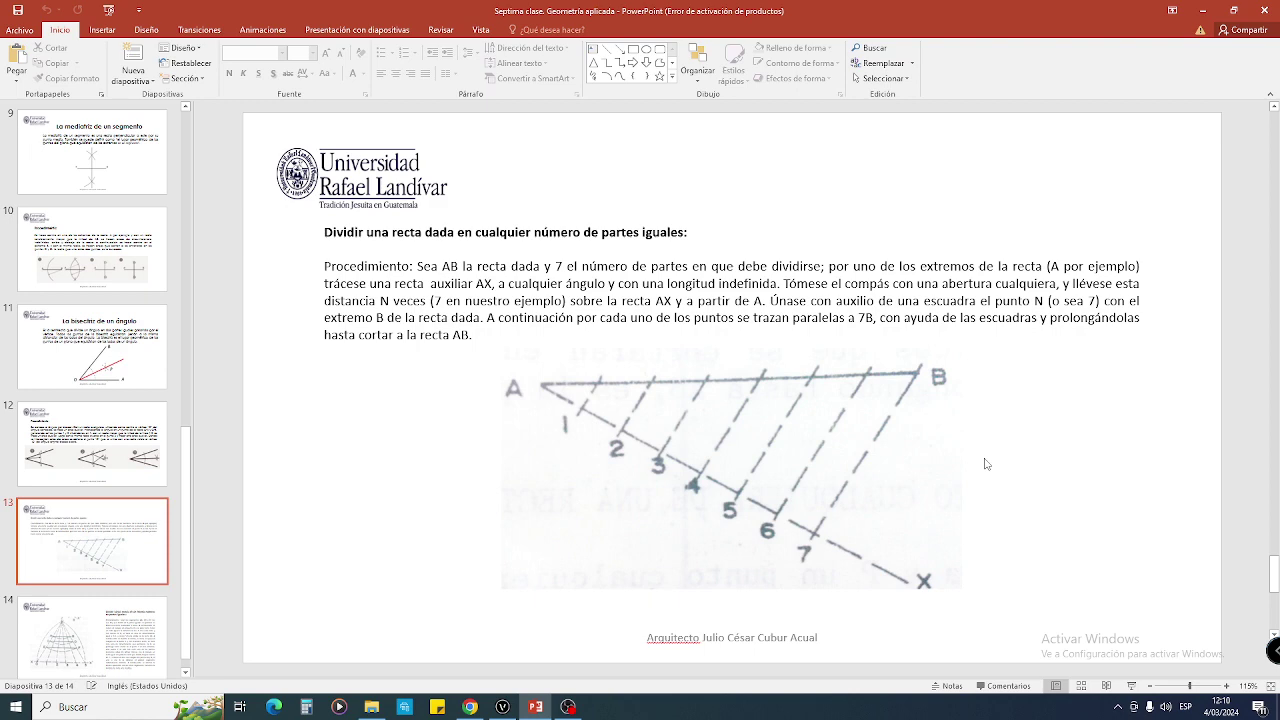
{"action": "scroll", "coordinate": [985, 464], "scroll_direction": "down", "scroll_amount": 1}
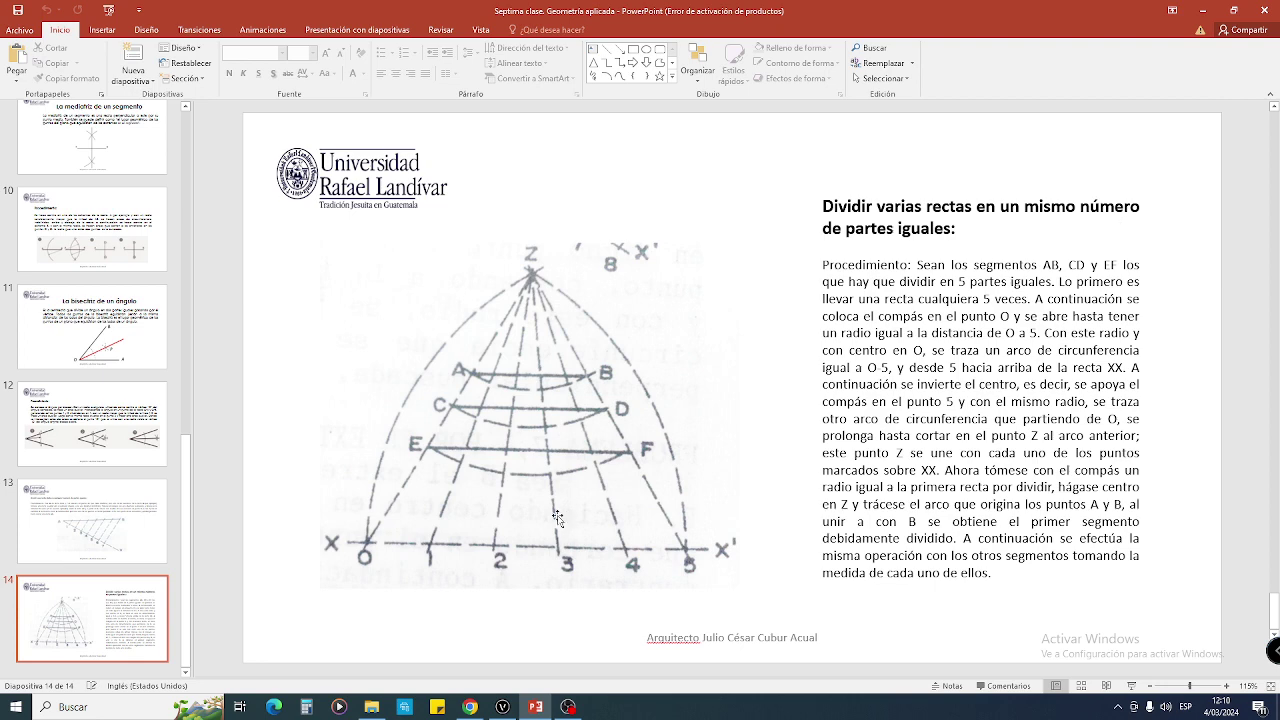
{"action": "left_click", "coordinate": [503, 708]}
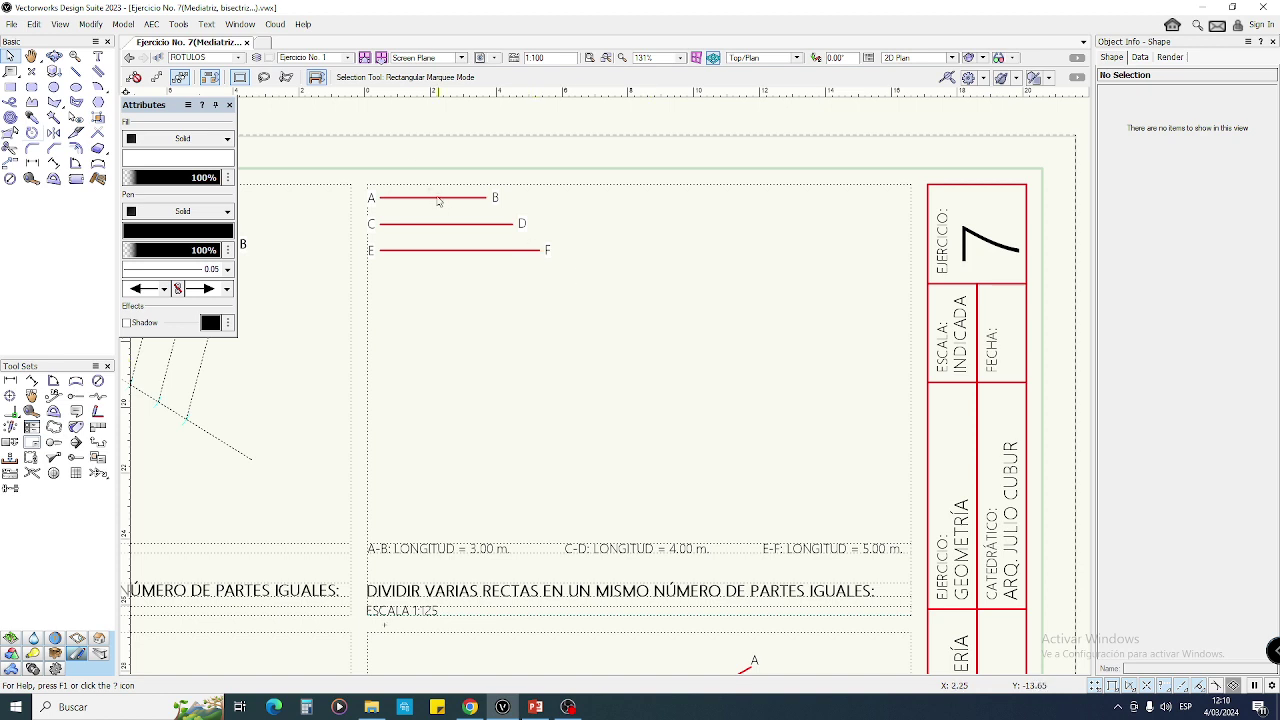
- Make Ejercicio No. 2 the active layer and check that the given lines can be selected on it
{"action": "left_click", "coordinate": [347, 57]}
{"action": "left_click", "coordinate": [352, 137]}
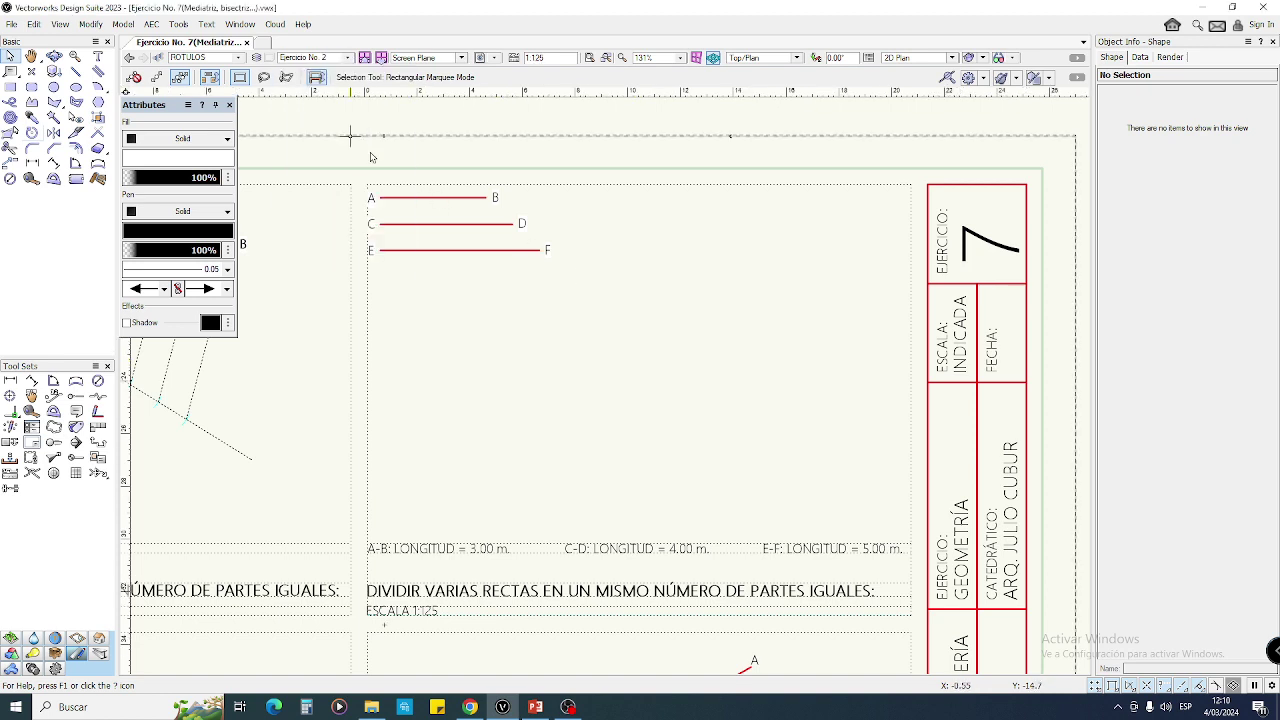
{"action": "left_click", "coordinate": [440, 197]}
{"action": "left_click", "coordinate": [505, 298]}
{"action": "left_click", "coordinate": [418, 200]}
{"action": "key", "text": "h"}
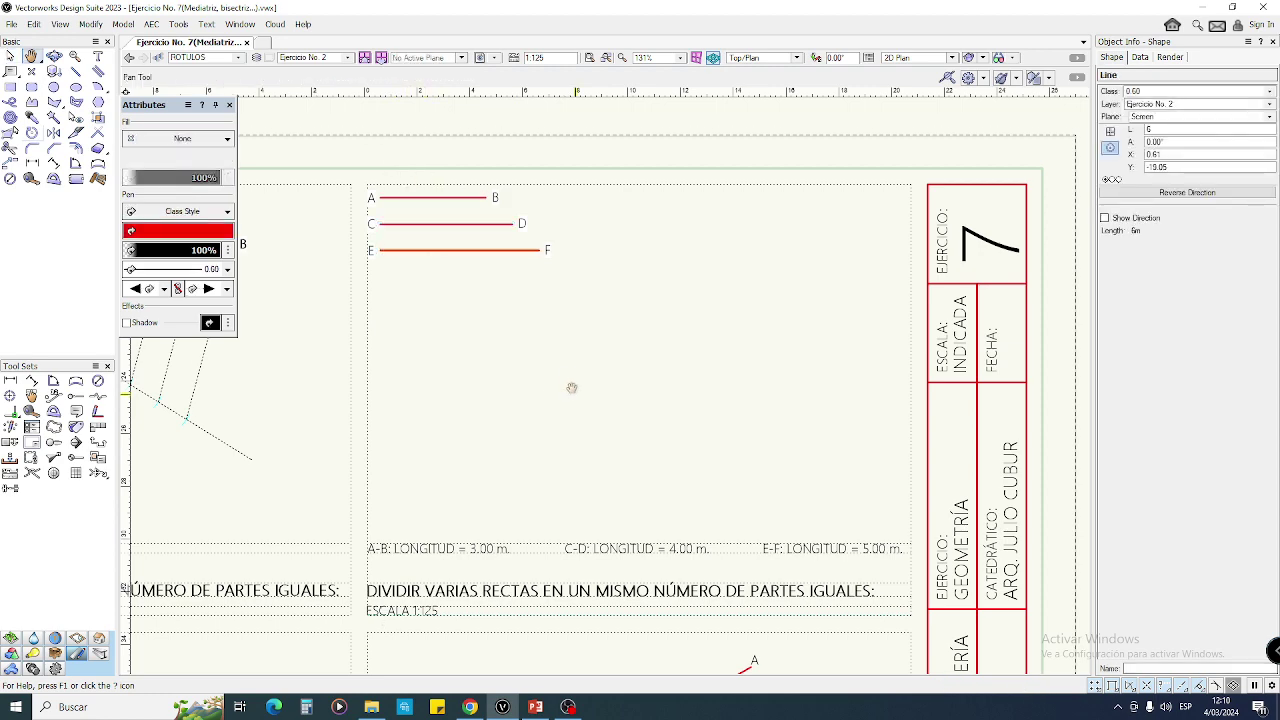
{"action": "middle_click_drag", "start_coordinate": [573, 390], "coordinate": [567, 363]}
{"action": "left_click", "coordinate": [452, 487]}
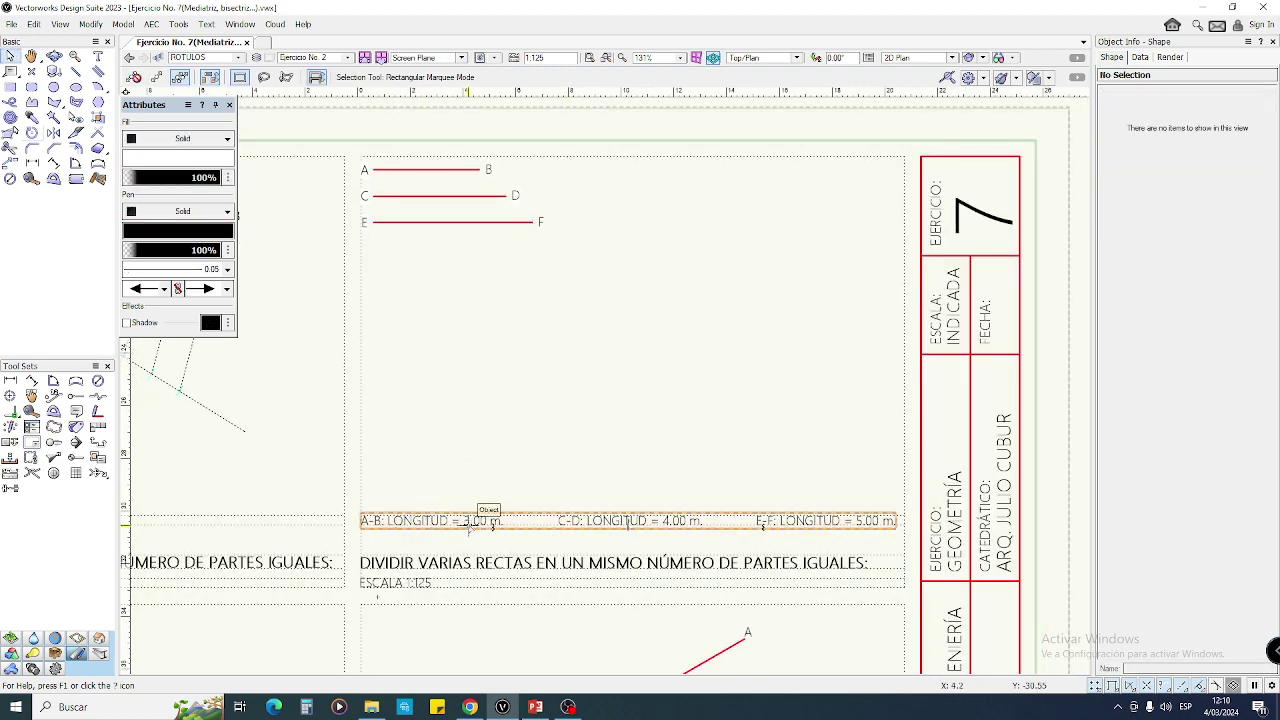
- Inspect the lengths of lines AB, CD and EF and the exercise's title and scale labels
{"action": "left_click", "coordinate": [451, 172]}
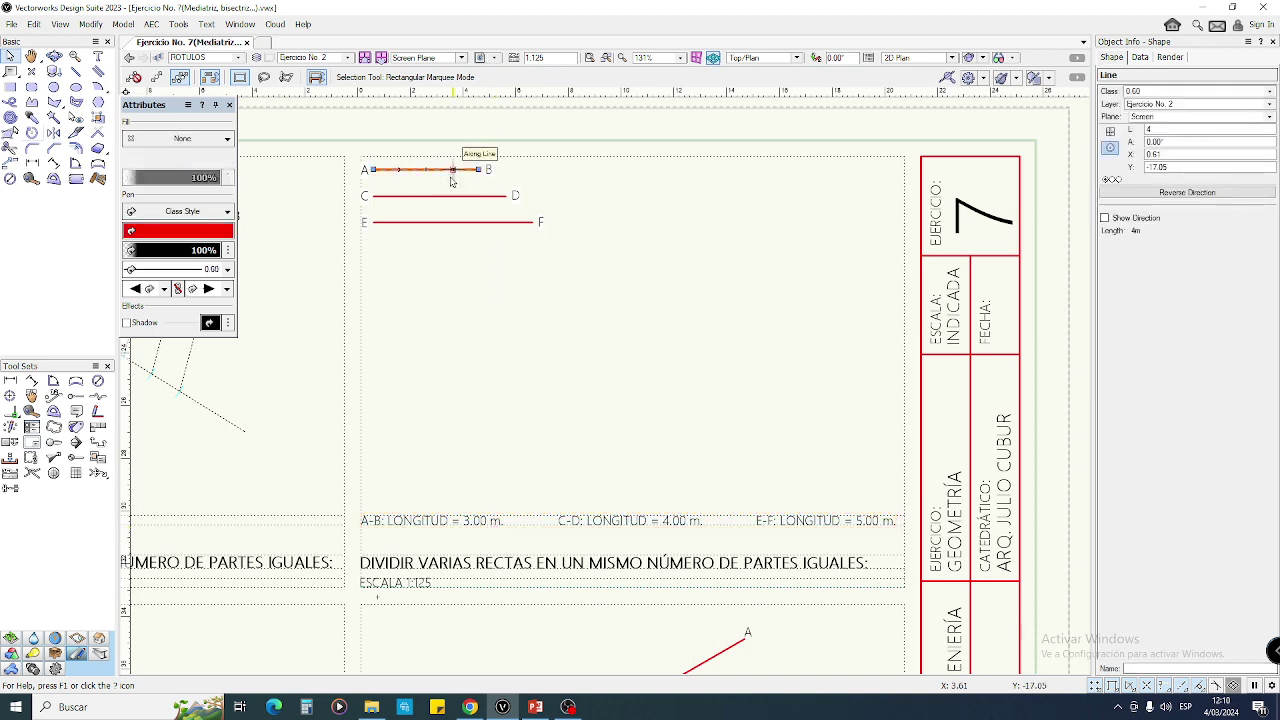
{"action": "left_click", "coordinate": [451, 196]}
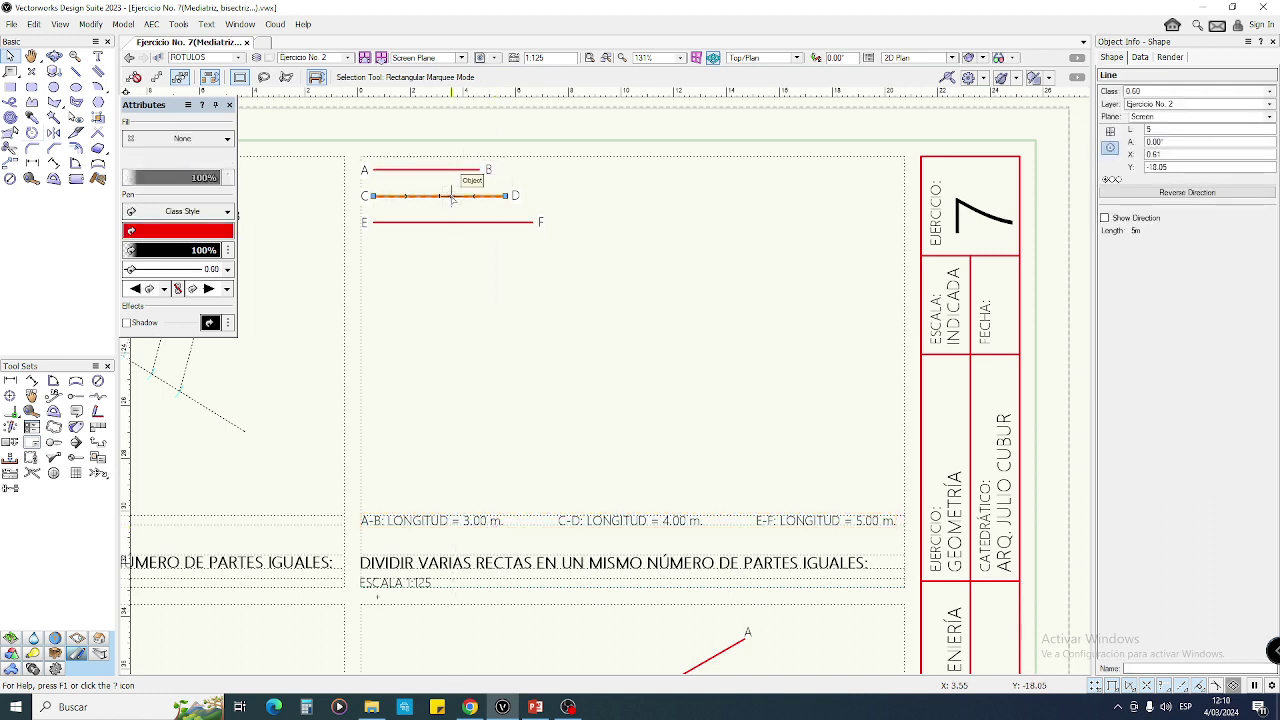
{"action": "left_click", "coordinate": [450, 222]}
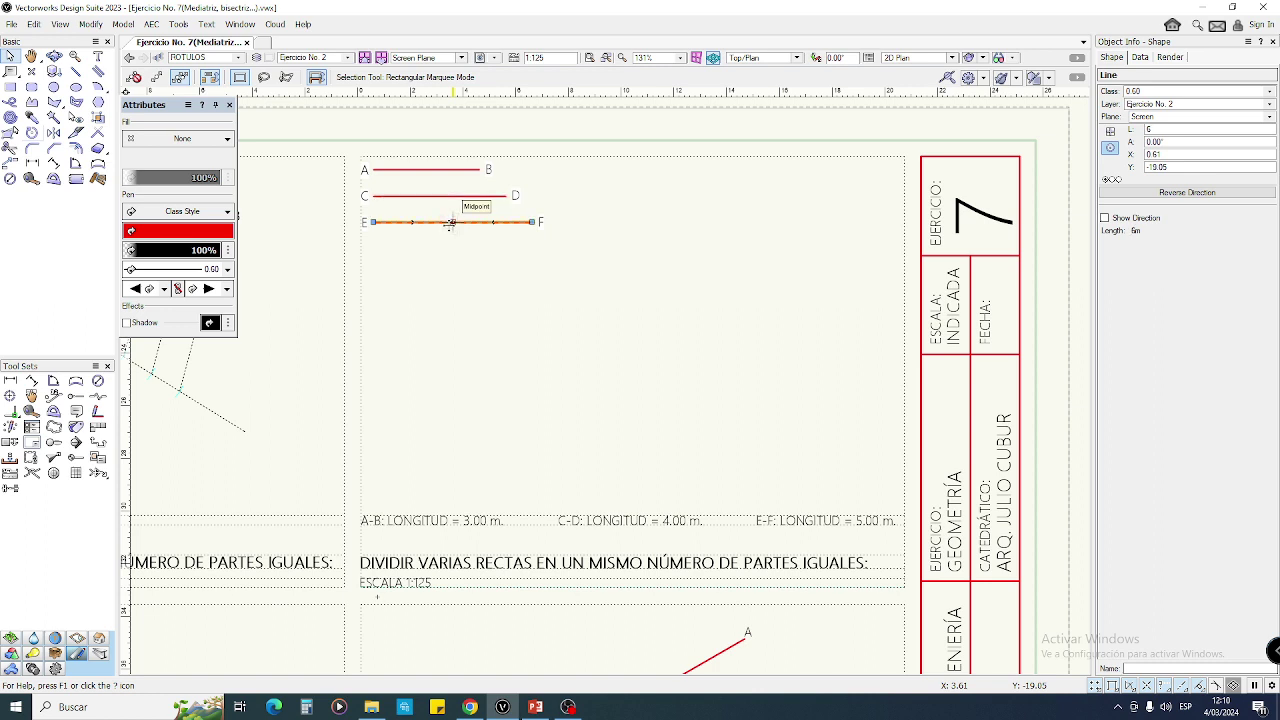
{"action": "left_click", "coordinate": [569, 360]}
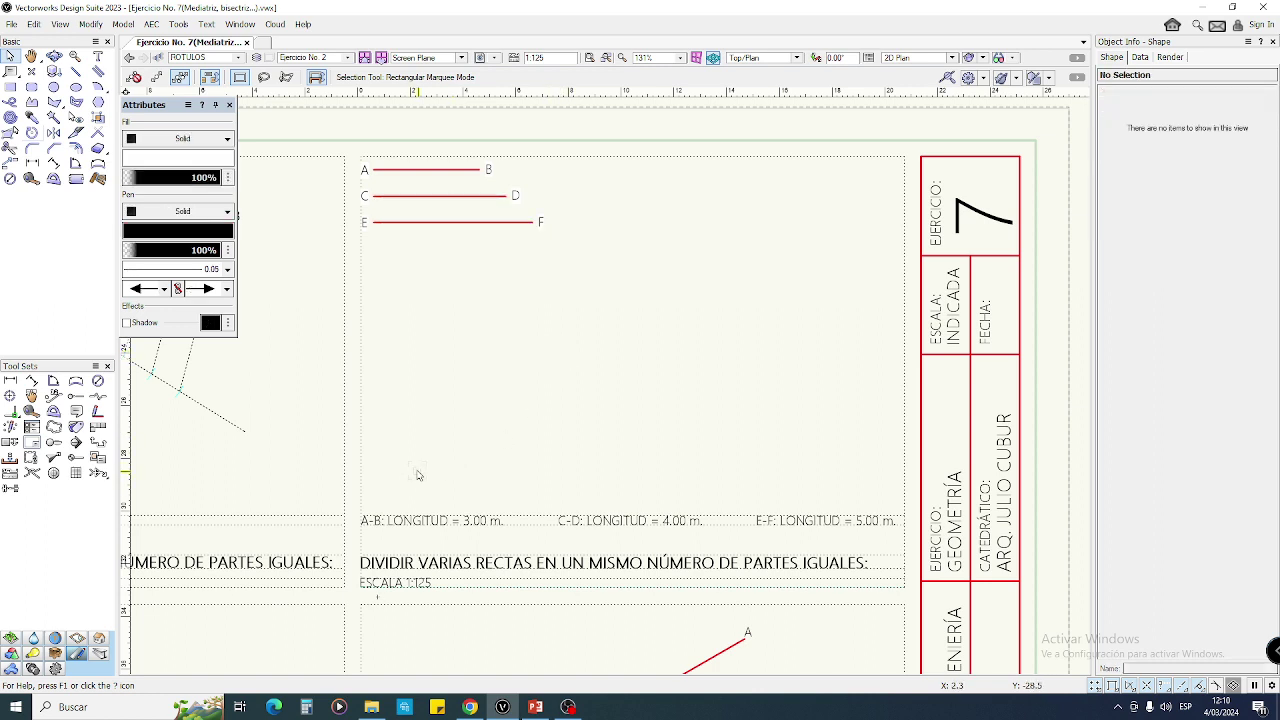
{"action": "left_click_drag", "start_coordinate": [323, 470], "coordinate": [782, 466]}
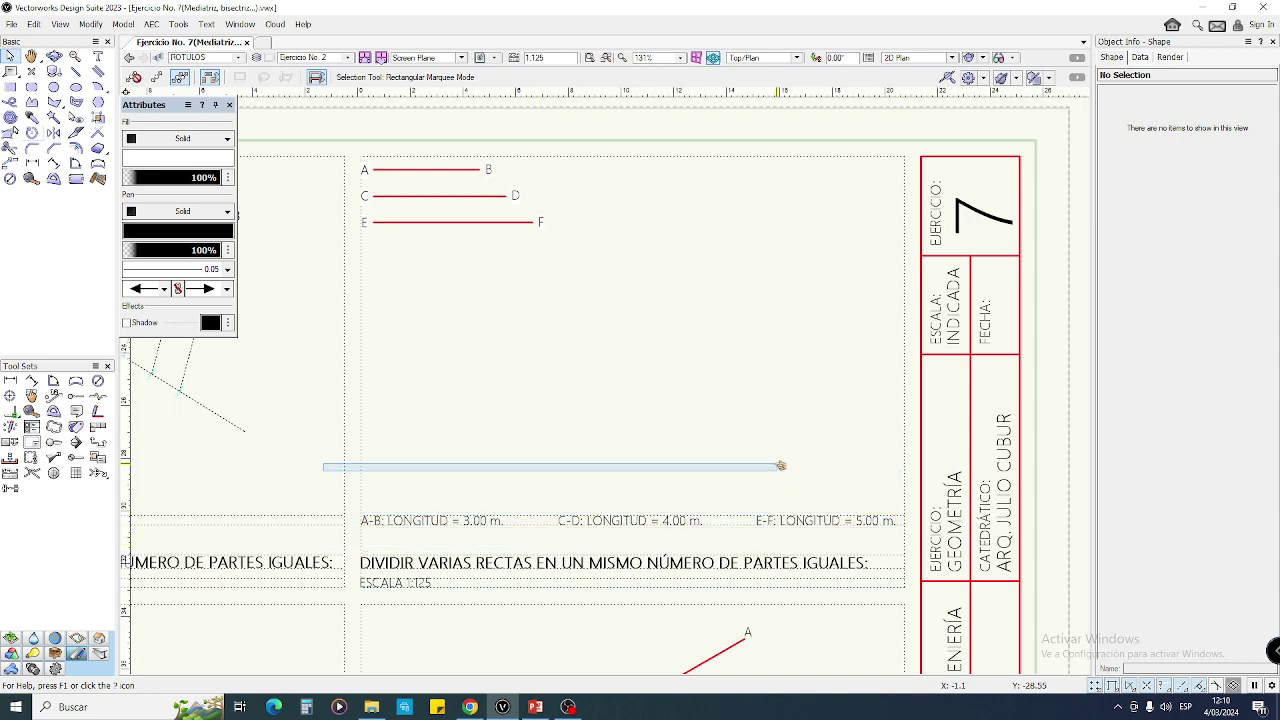
{"action": "left_click", "coordinate": [392, 562]}
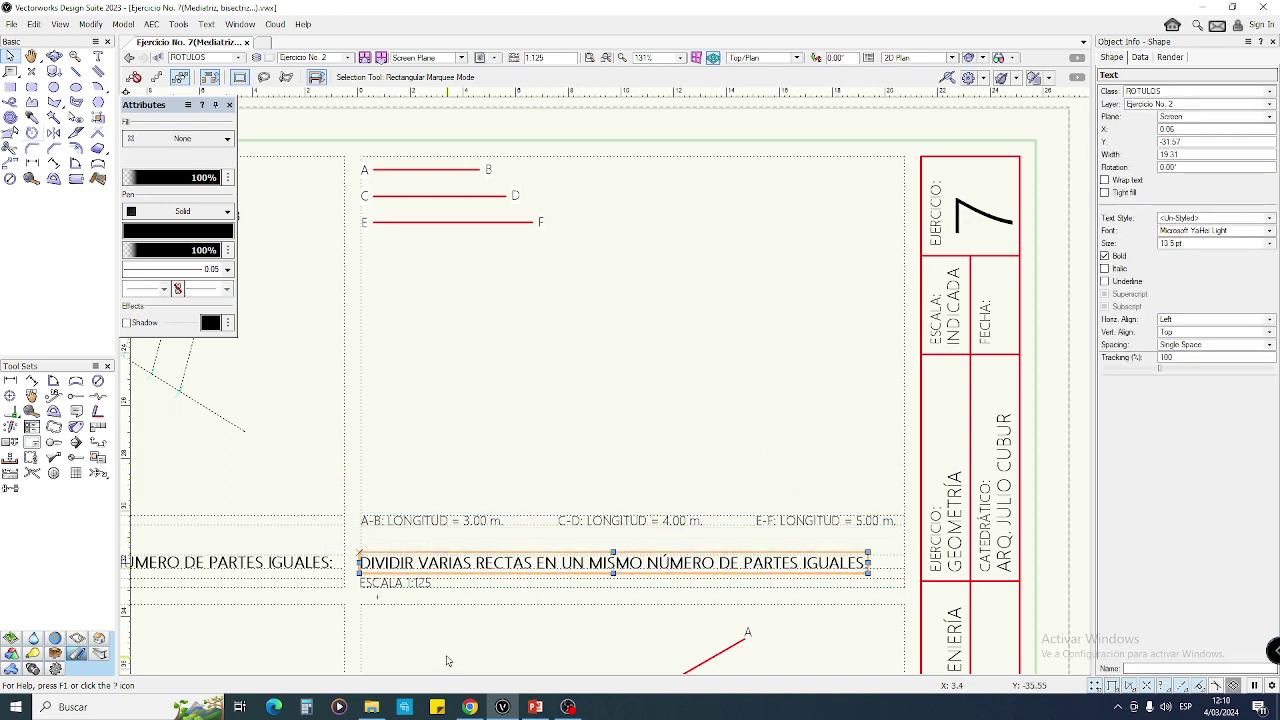
{"action": "left_click", "coordinate": [519, 381]}
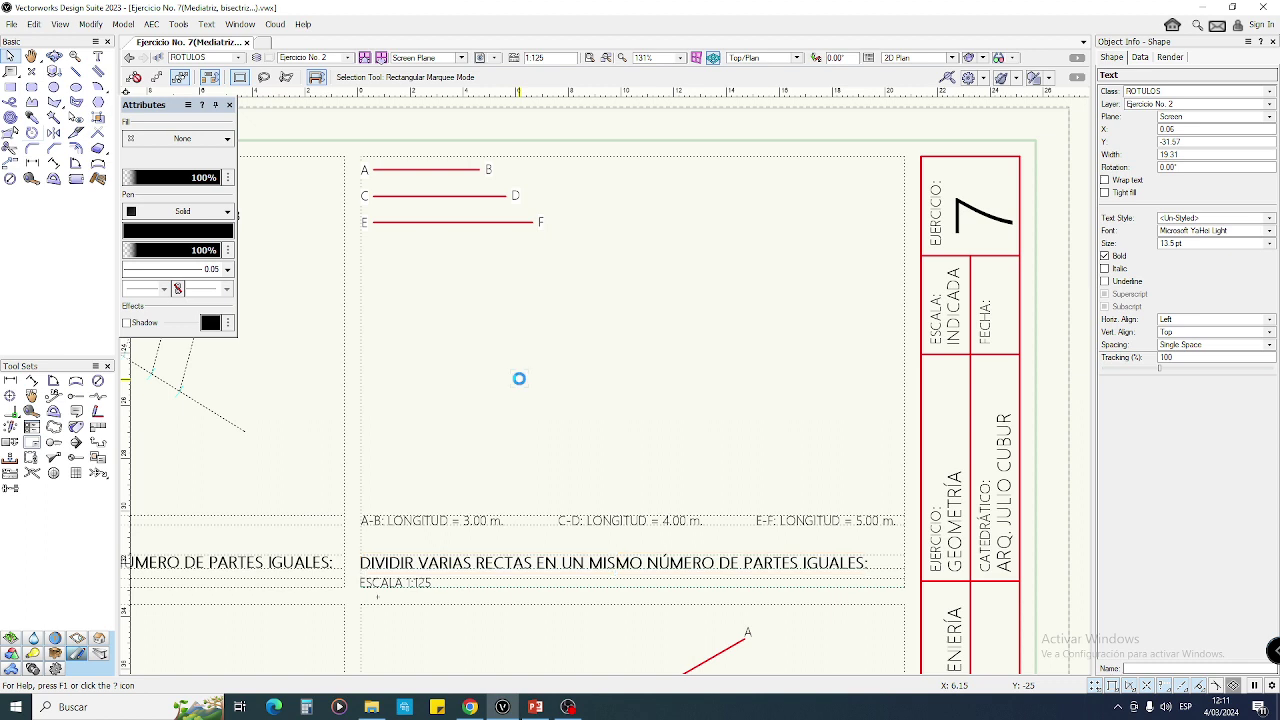
{"action": "left_click", "coordinate": [414, 584]}
{"action": "left_click", "coordinate": [445, 405]}
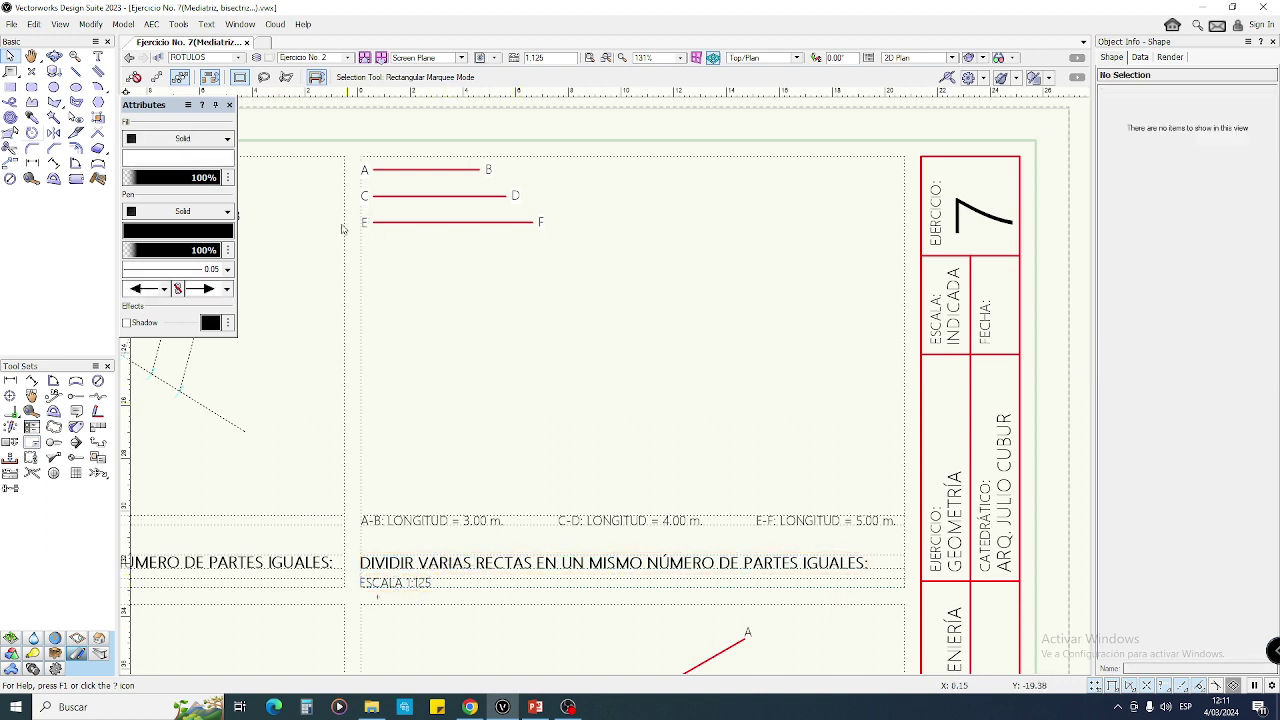
- Recheck the three given lines with their endpoint letters against the length notes below the panel
{"action": "left_click_drag", "start_coordinate": [335, 133], "coordinate": [590, 278]}
{"action": "left_click_drag", "start_coordinate": [424, 603], "coordinate": [443, 595]}
{"action": "left_click", "coordinate": [388, 170]}
{"action": "middle_click_drag", "start_coordinate": [388, 170], "coordinate": [414, 251]}
{"action": "scroll", "coordinate": [414, 251], "scroll_direction": "up", "scroll_amount": 1}
{"action": "left_click", "coordinate": [428, 276]}
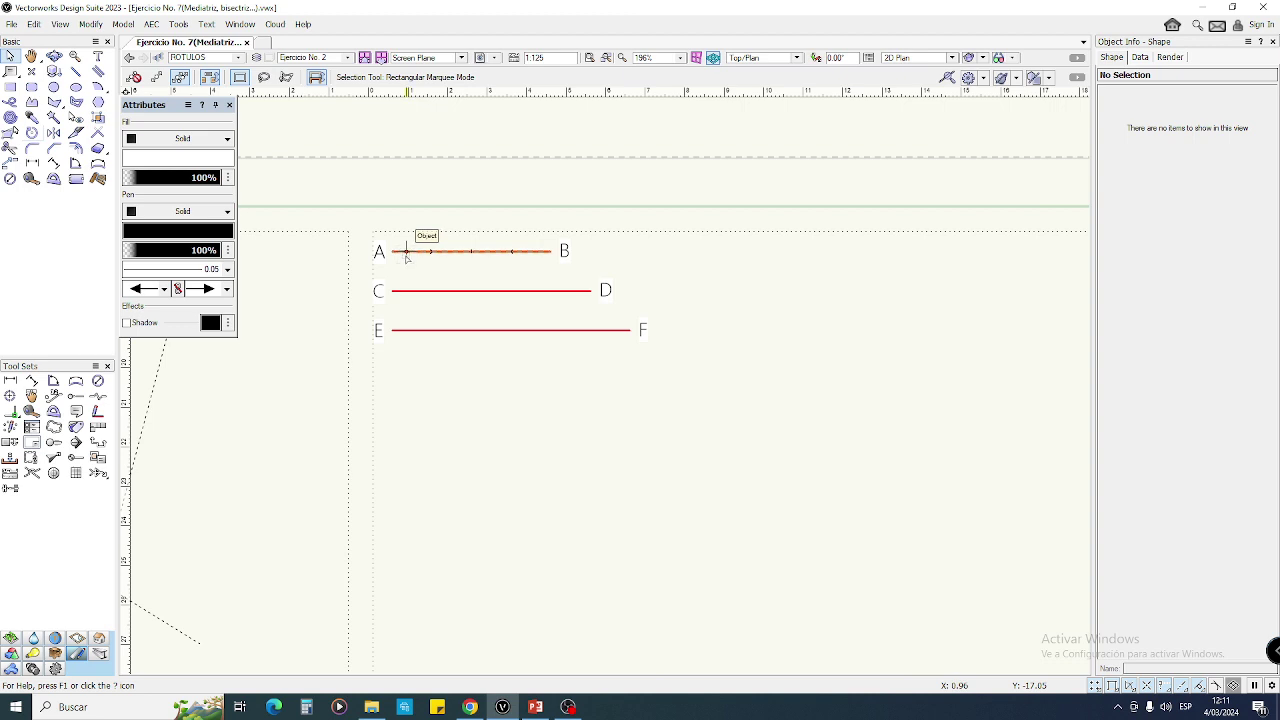
{"action": "left_click_drag", "start_coordinate": [395, 265], "coordinate": [400, 353]}
{"action": "left_click", "coordinate": [590, 249]}
{"action": "left_click", "coordinate": [415, 251]}
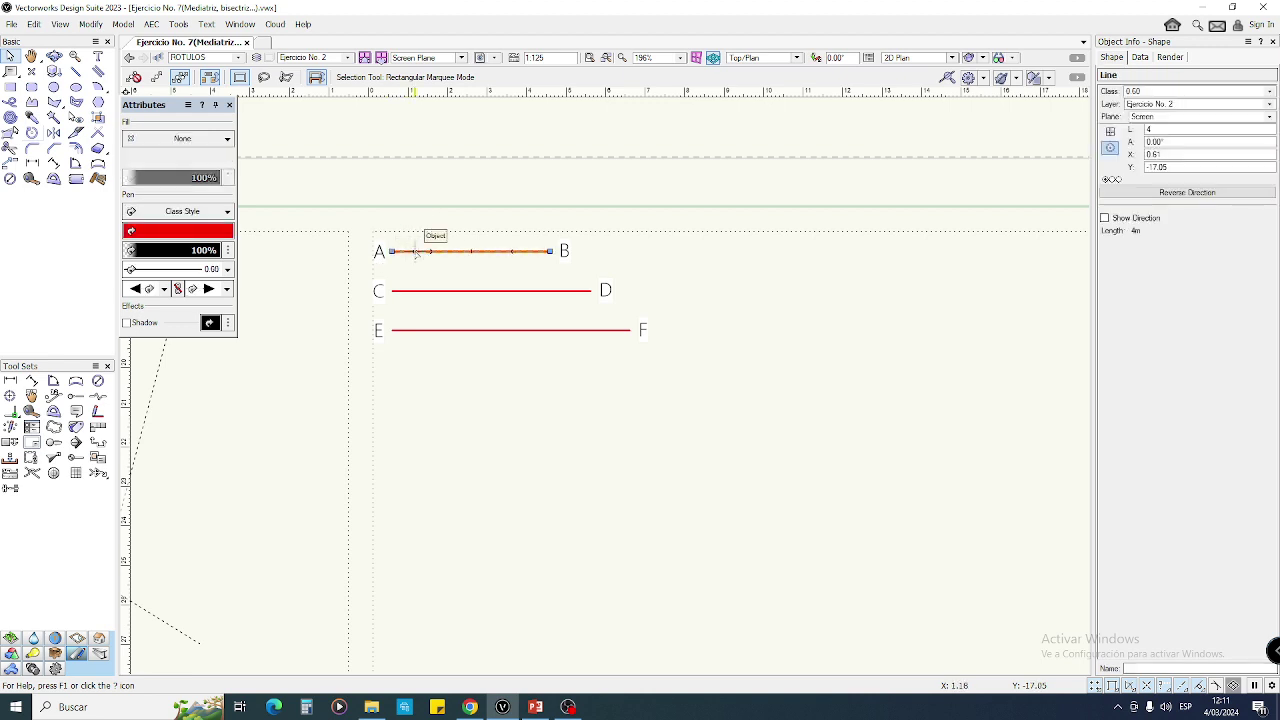
{"action": "left_click", "coordinate": [466, 290]}
{"action": "left_click", "coordinate": [480, 330]}
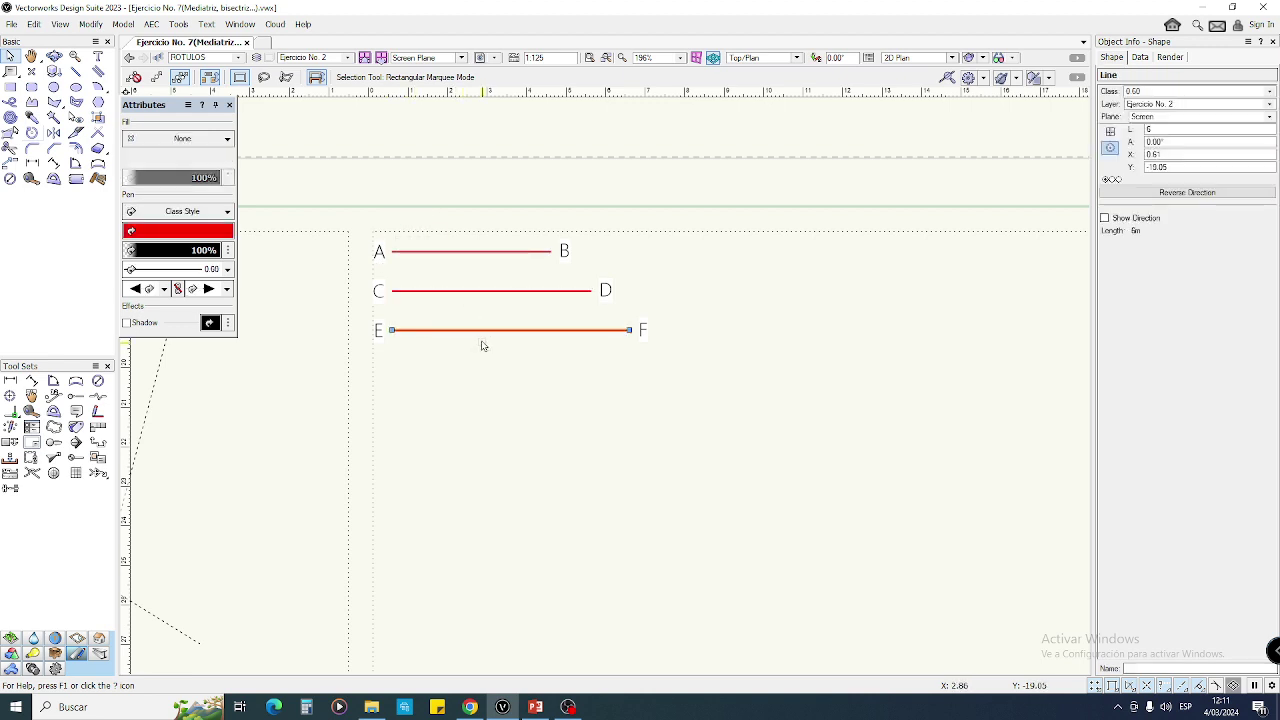
{"action": "left_click_drag", "start_coordinate": [342, 204], "coordinate": [772, 398]}
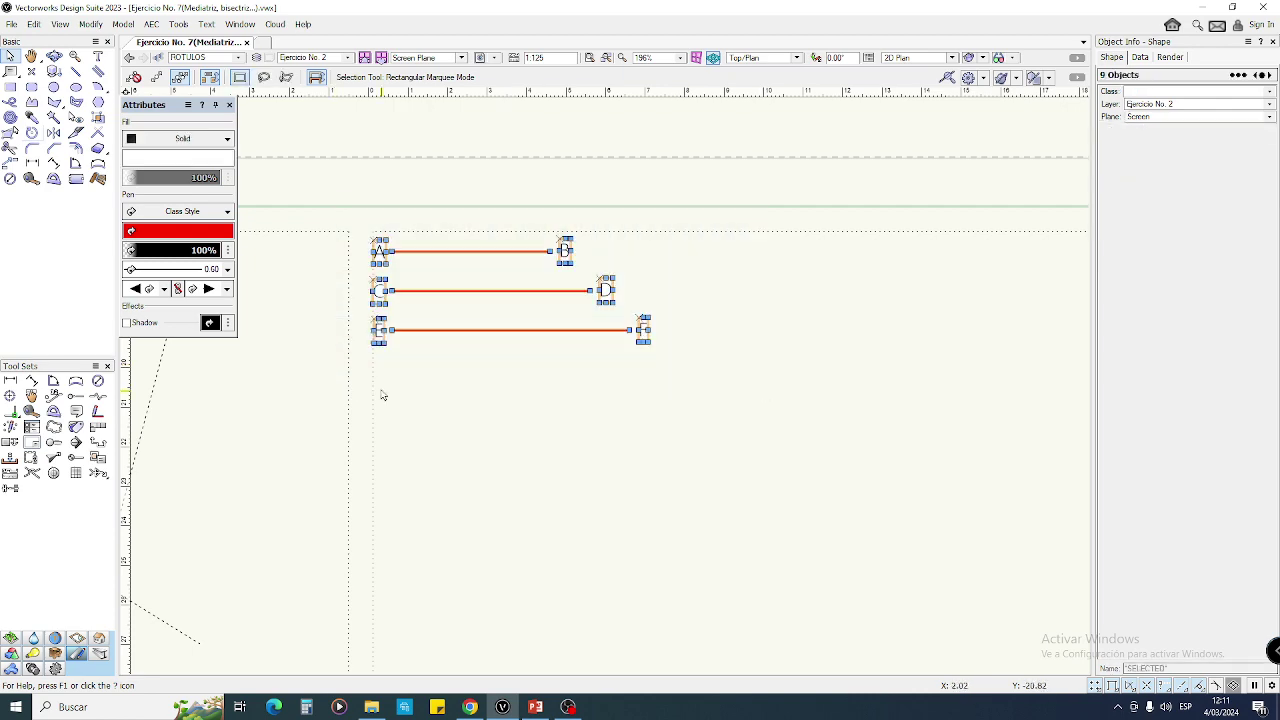
{"action": "left_click", "coordinate": [517, 386]}
{"action": "scroll", "coordinate": [517, 385], "scroll_direction": "down", "scroll_amount": 2}
{"action": "middle_click_drag", "start_coordinate": [517, 385], "coordinate": [443, 329]}
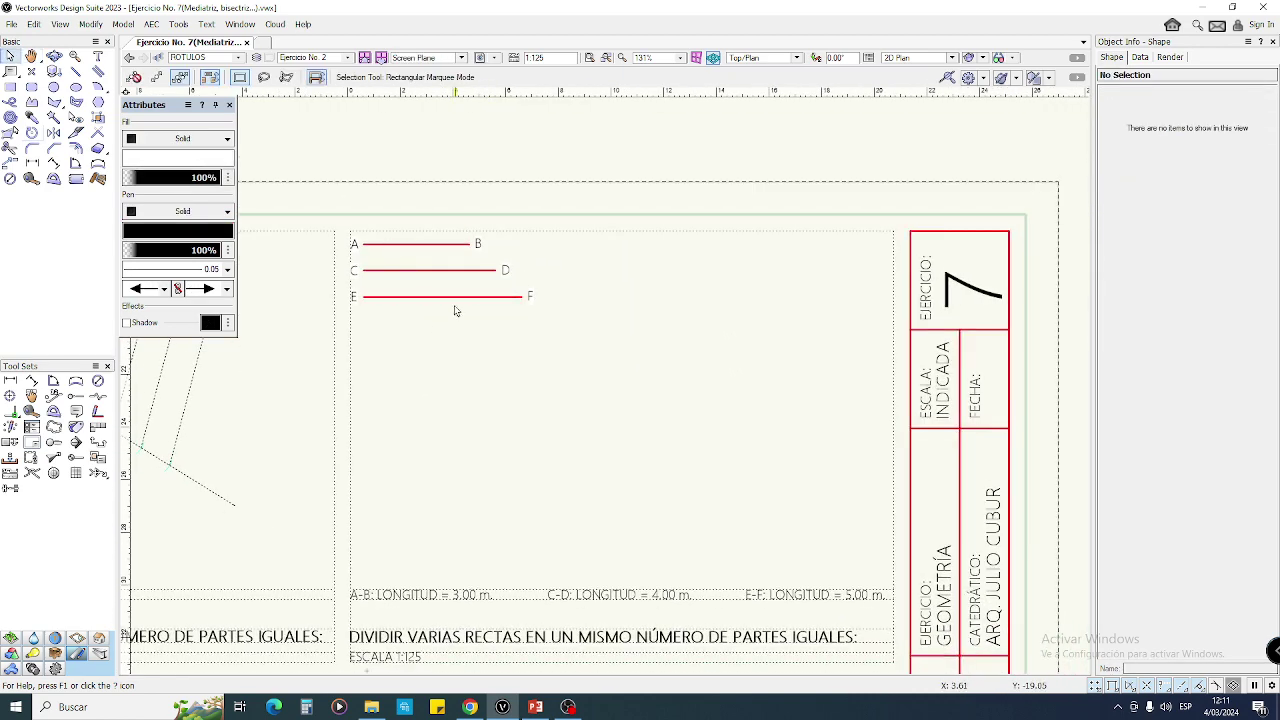
{"action": "middle_click_drag", "start_coordinate": [573, 447], "coordinate": [558, 421]}
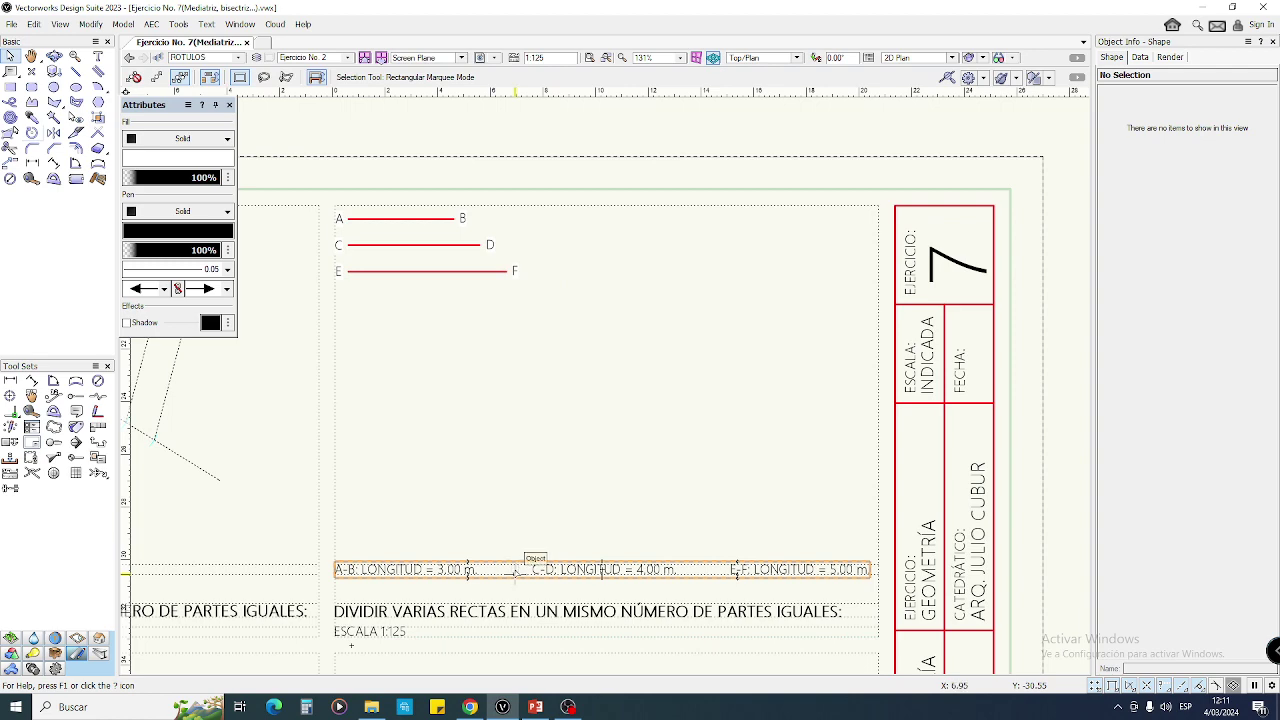
- Examine the PowerPoint slide's procedure and diagram for dividing segments AB, CD and EF into 5 equal parts, comparing it with the exercise panel
{"action": "left_click", "coordinate": [535, 707]}
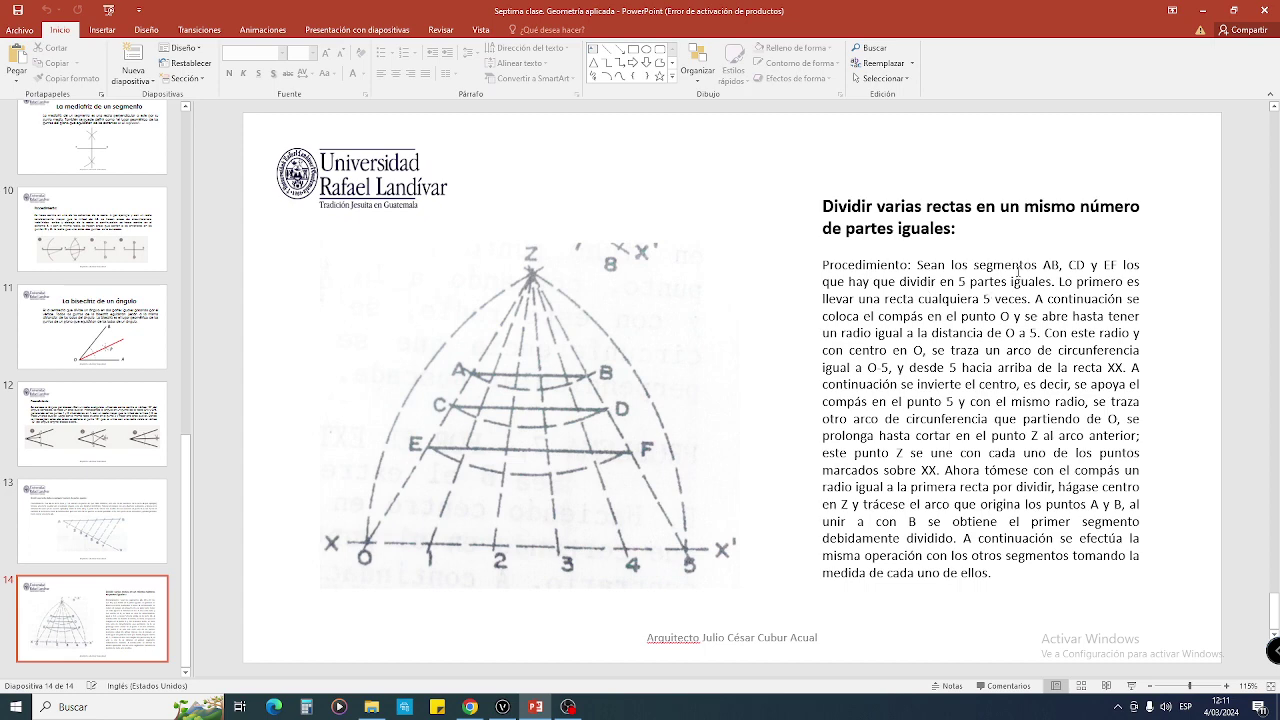
{"action": "left_click", "coordinate": [502, 707]}
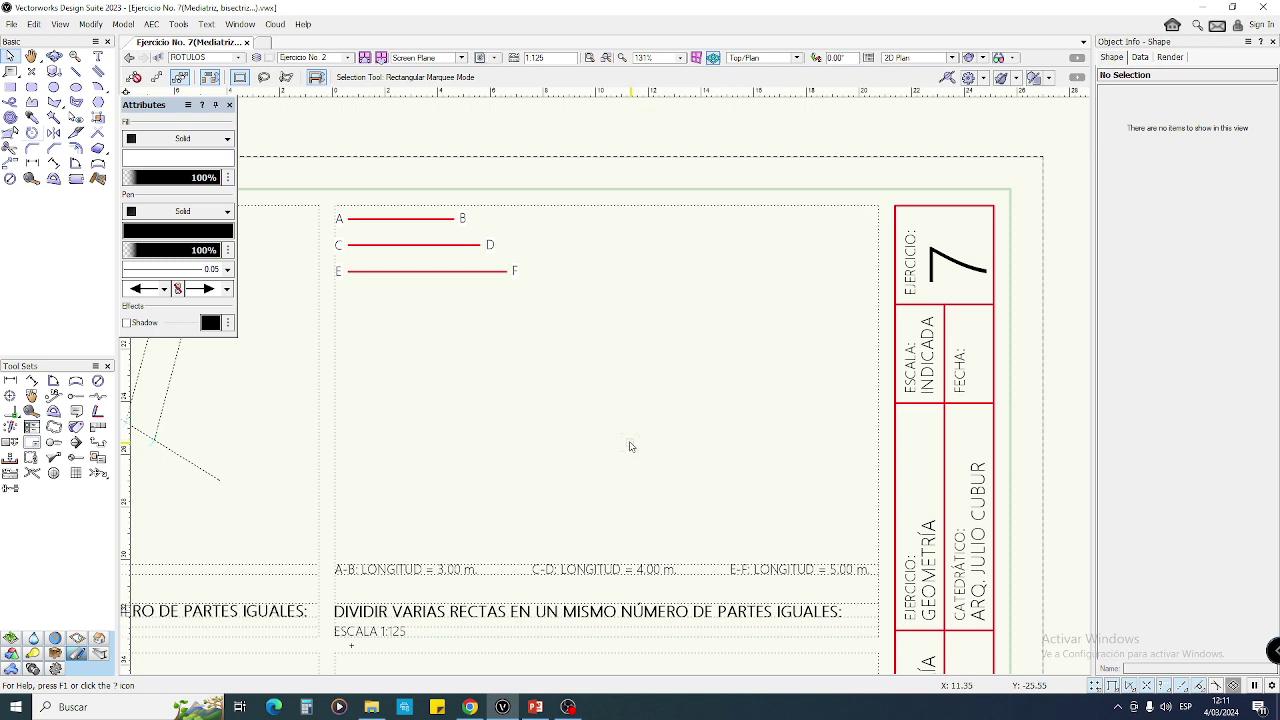
{"action": "left_click", "coordinate": [535, 707]}
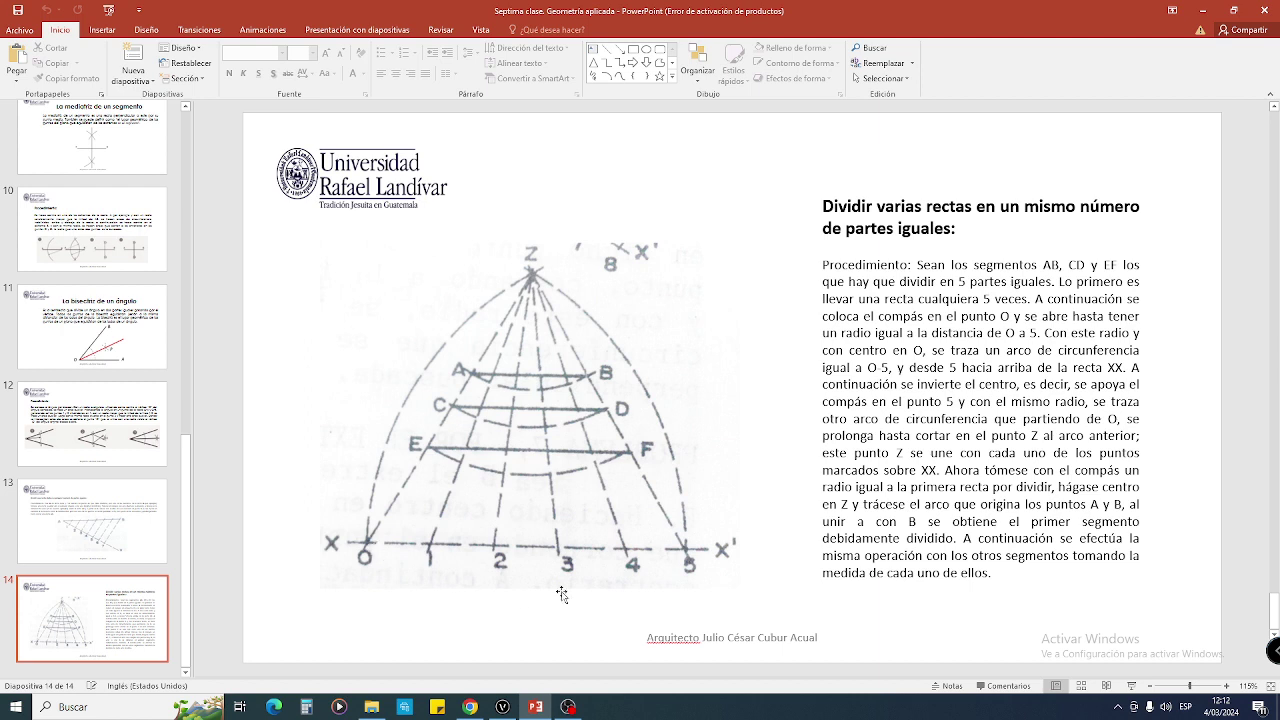
{"action": "mouse_move", "coordinate": [501, 706]}
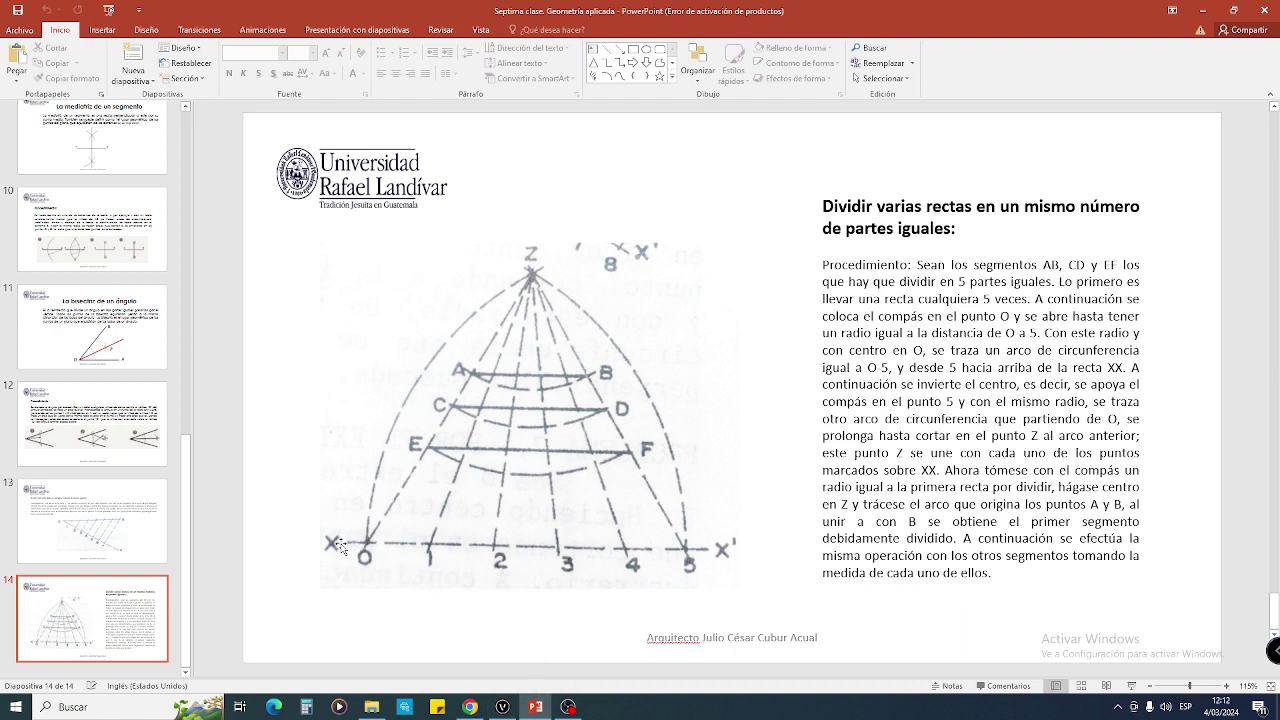
- Switch to Vectorworks, draw a horizontal base line about 13.3 m long just above the length notes, and assign it to the Guides class
{"action": "left_click", "coordinate": [505, 710]}
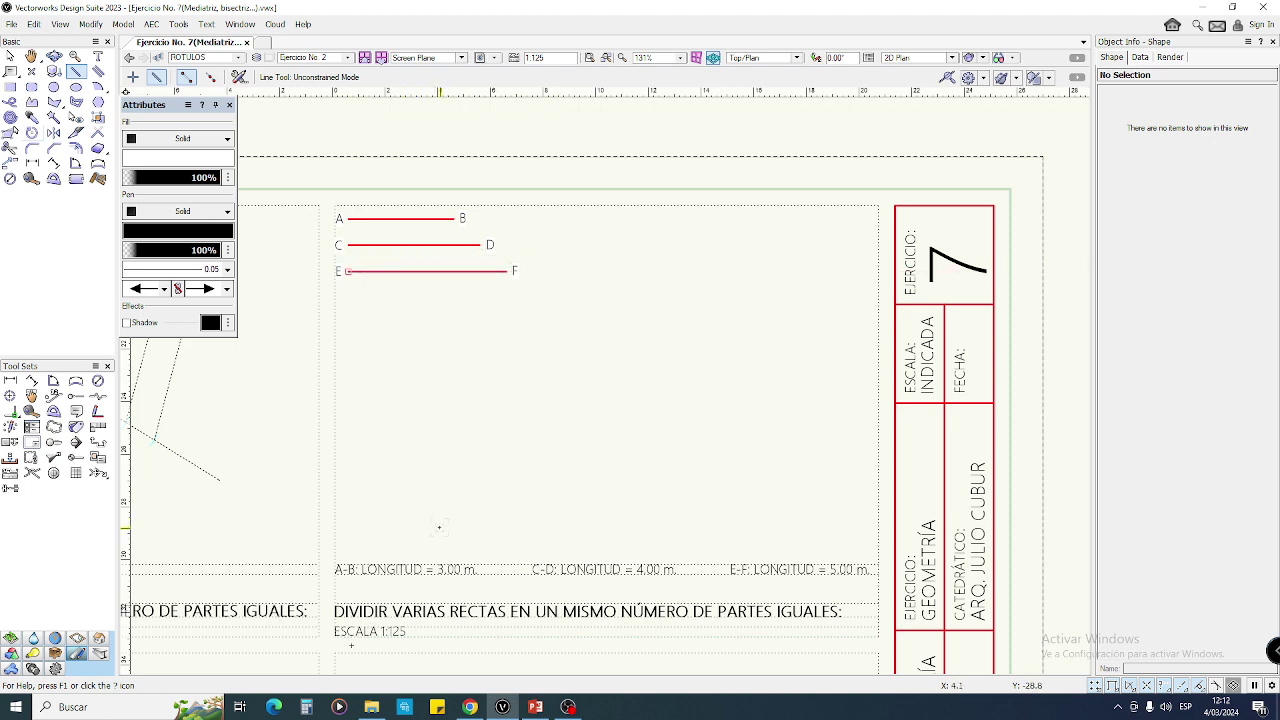
{"action": "left_click", "coordinate": [440, 524]}
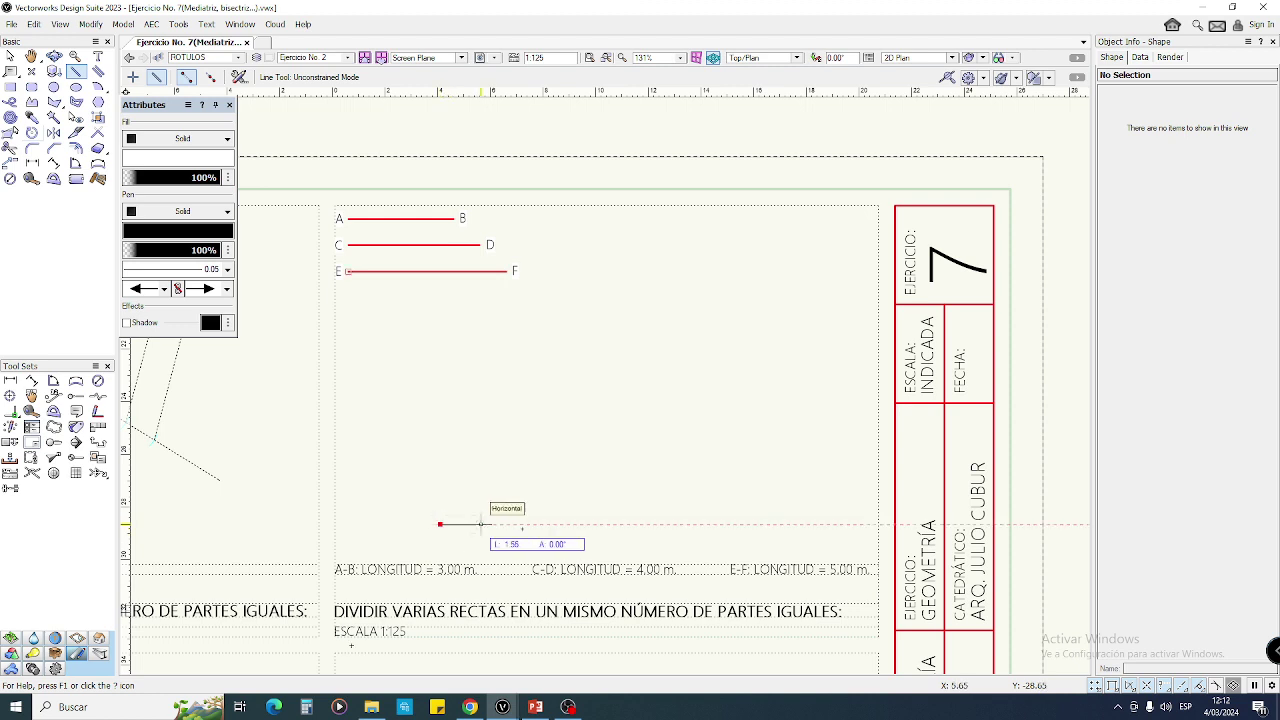
{"action": "left_click", "coordinate": [790, 524]}
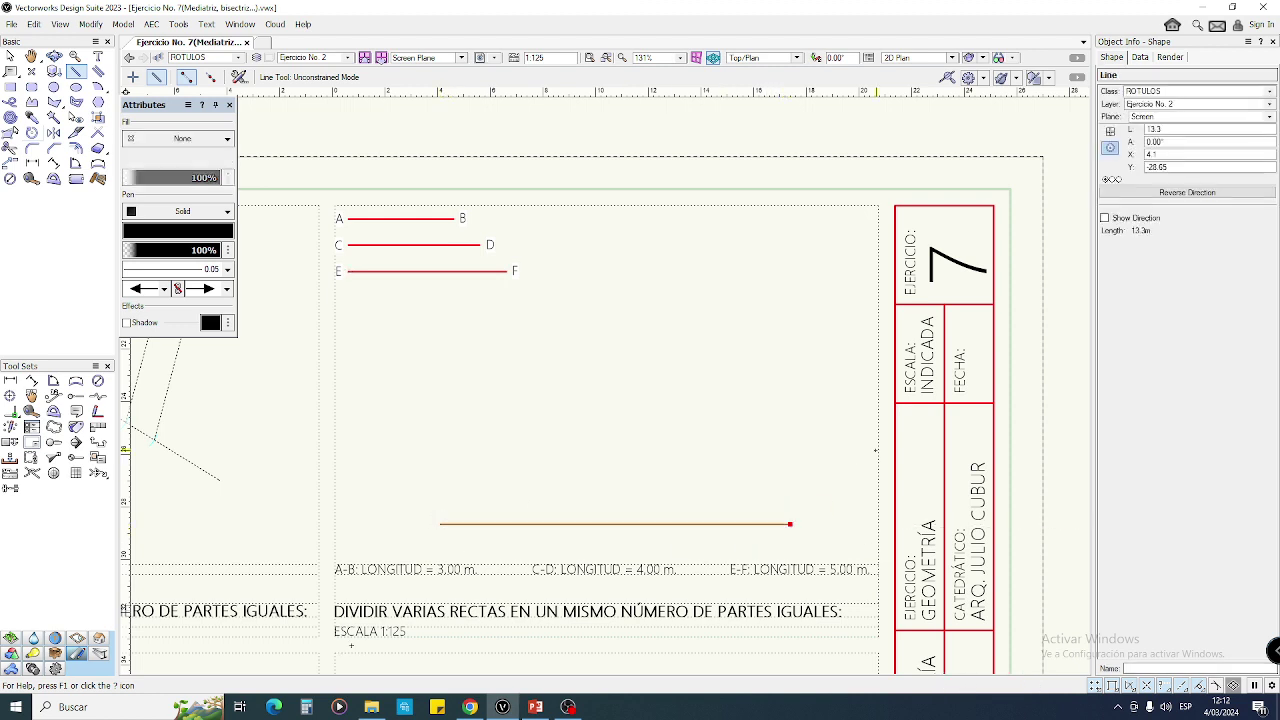
{"action": "key", "text": "x"}
{"action": "left_click", "coordinate": [1176, 92]}
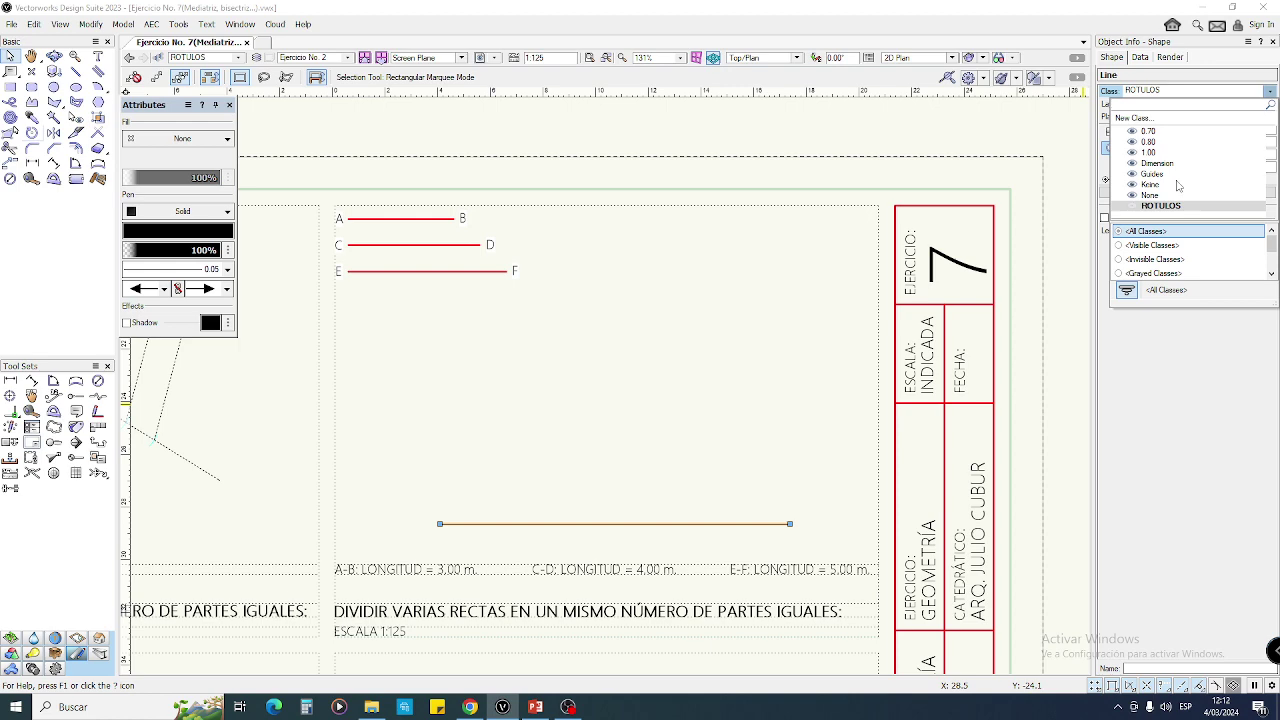
{"action": "left_click", "coordinate": [1160, 175]}
{"action": "left_click", "coordinate": [663, 385]}
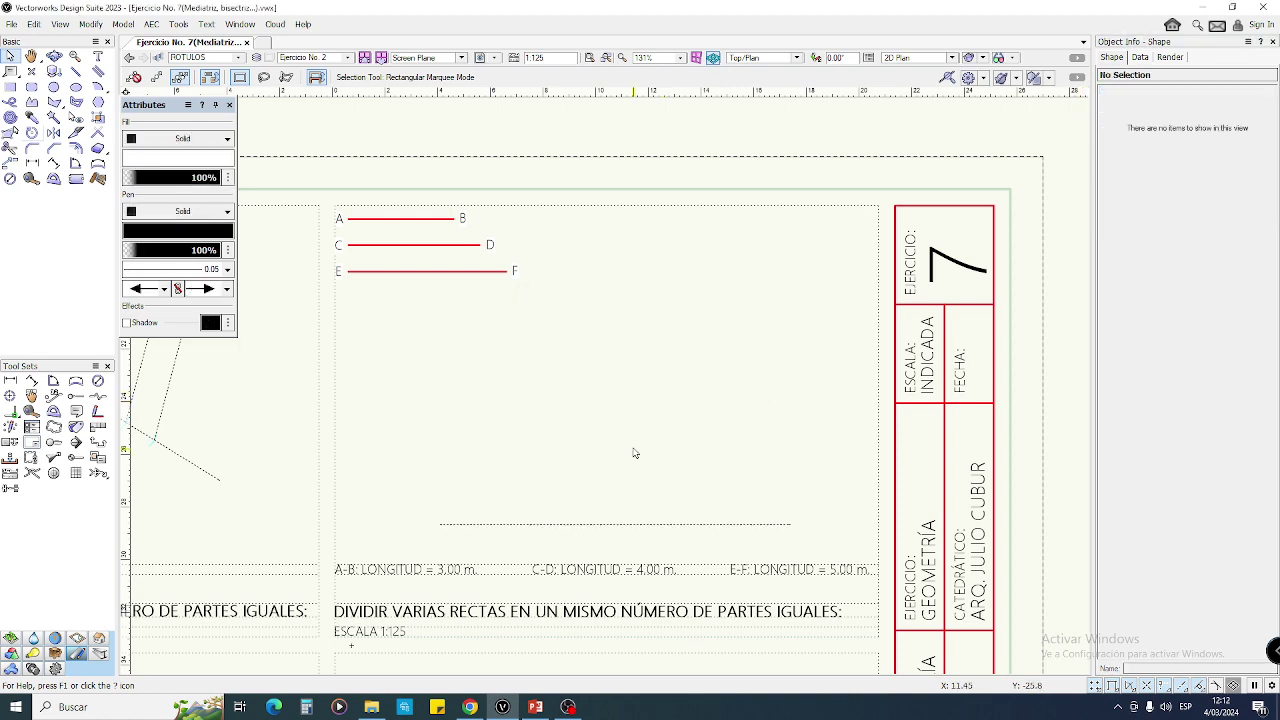
- Review the PowerPoint slide again for how base line XX' is marked off from point O into 5 equal parts
{"action": "left_click", "coordinate": [535, 707]}
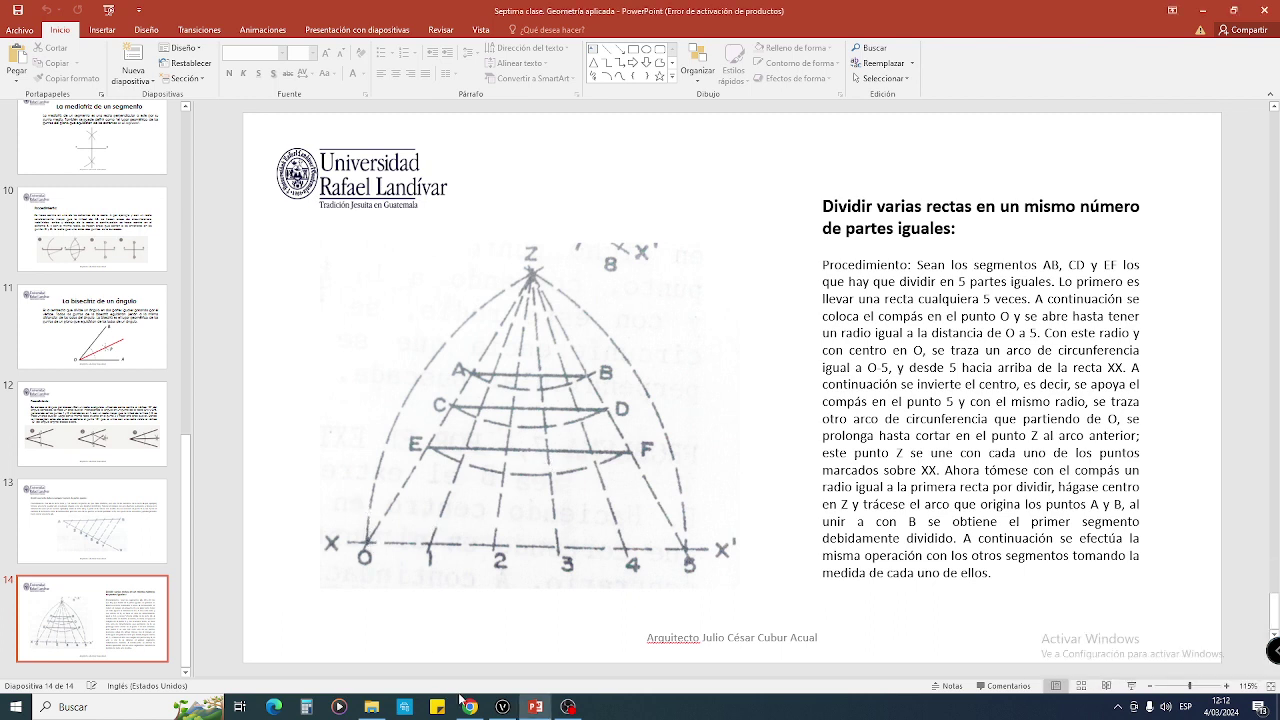
{"action": "mouse_move", "coordinate": [505, 710]}
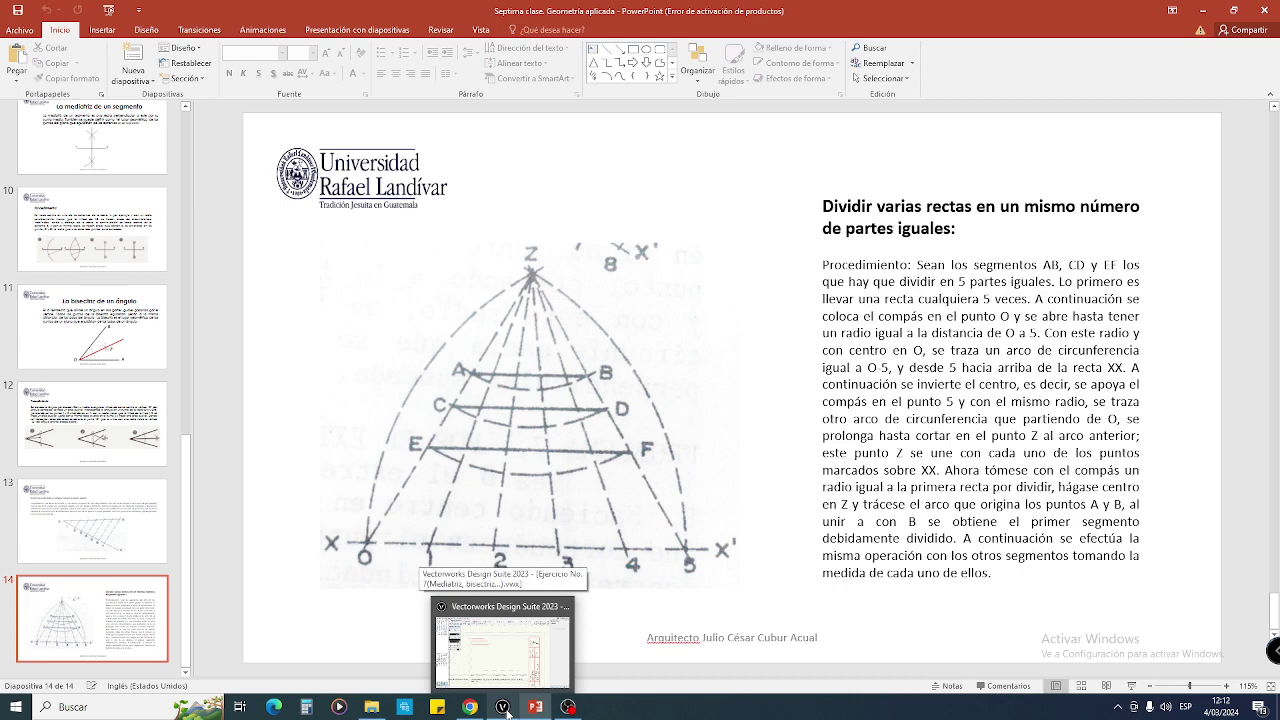